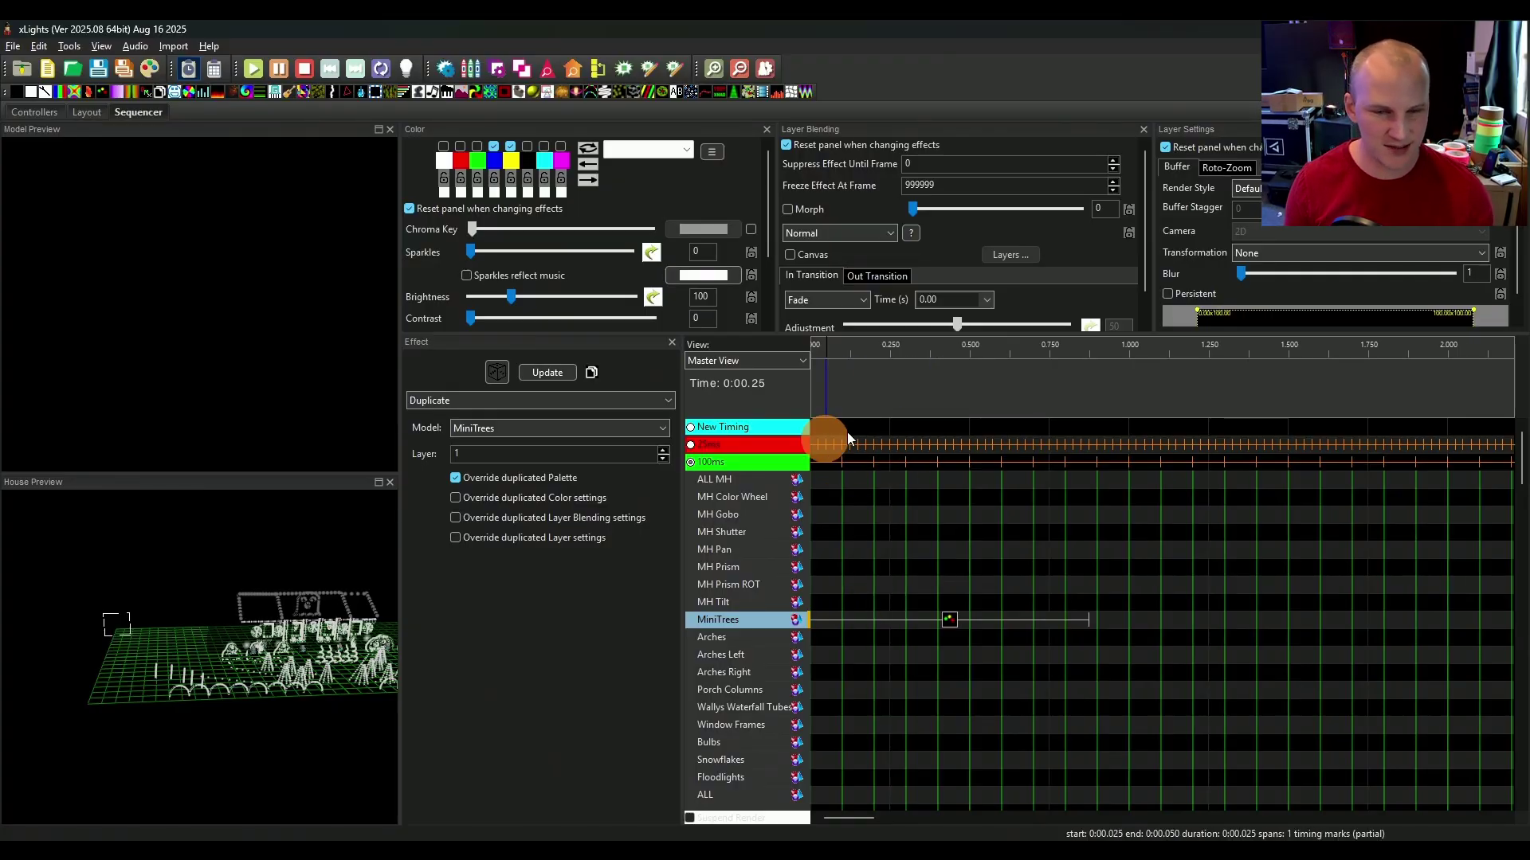
Step: Examine the 100ms timing marks around the MiniTrees effect and inspect the show layout in the House Preview
left_click(882, 462)
left_click(932, 459)
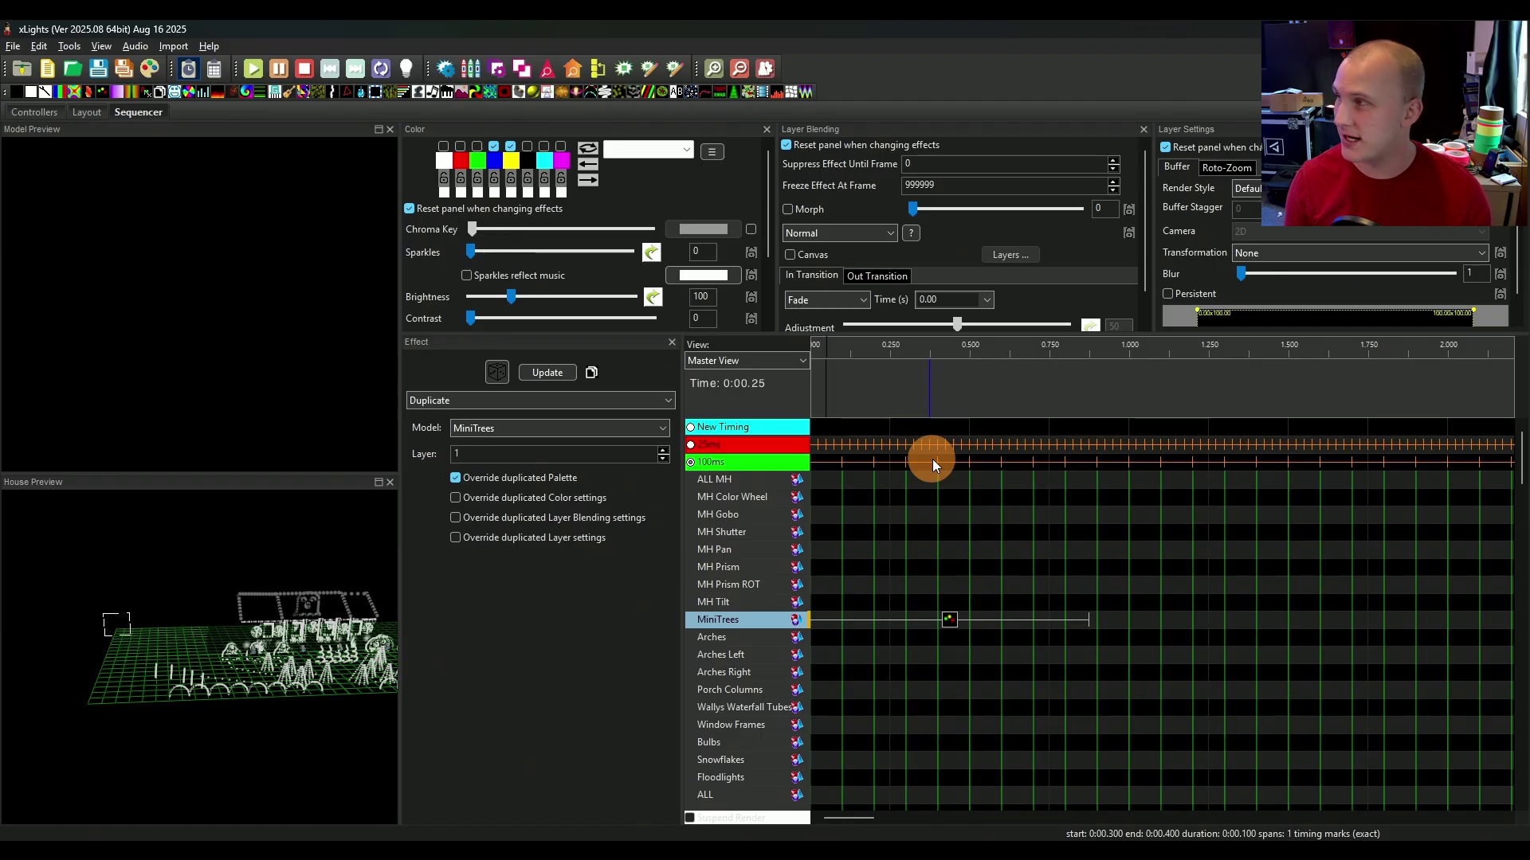
left_click(955, 626)
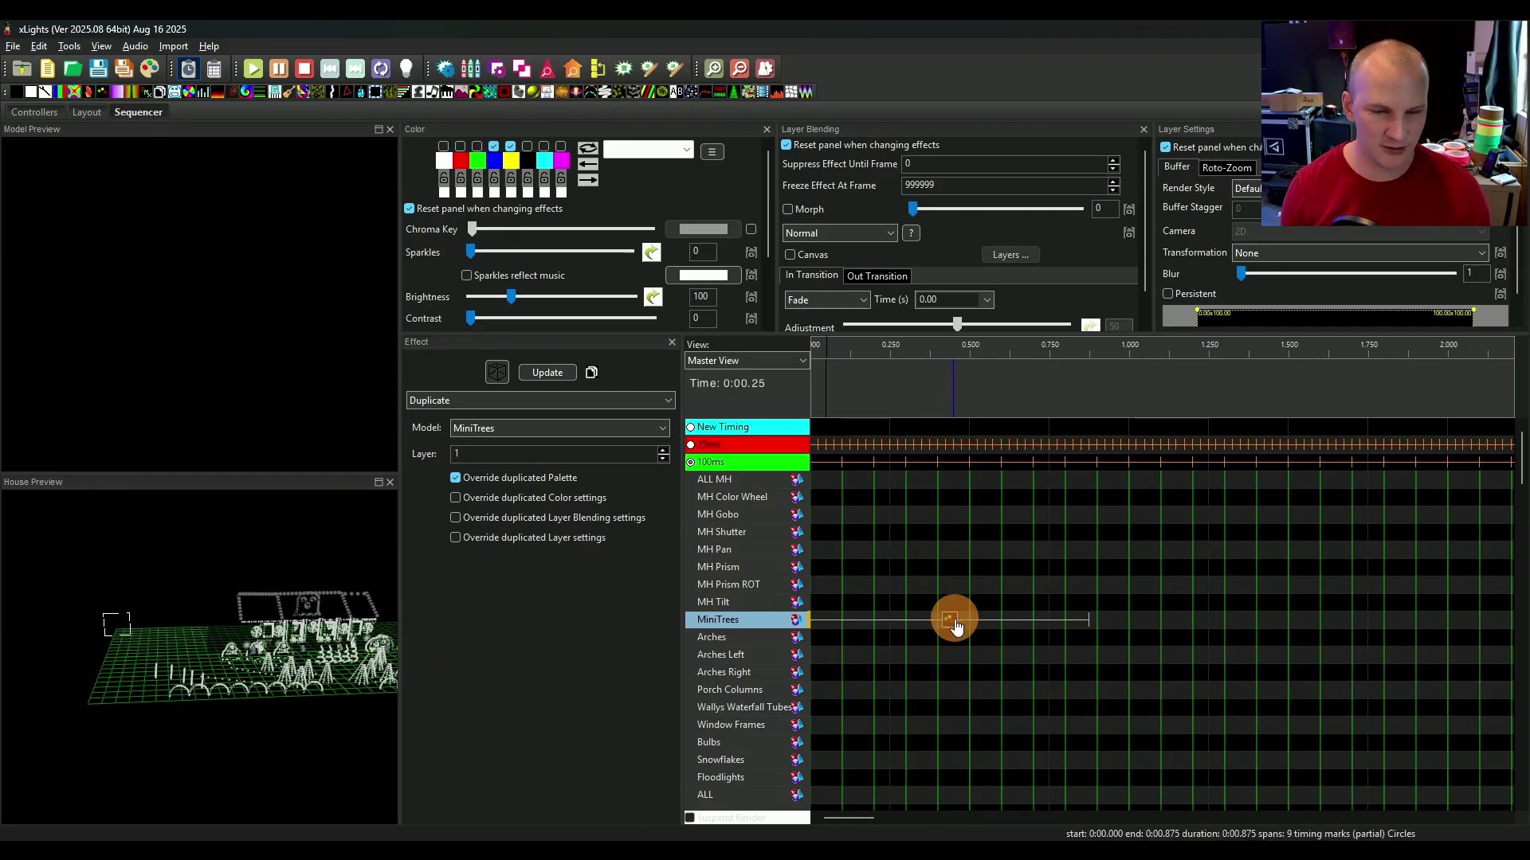
scroll(384, 570, "up", 4)
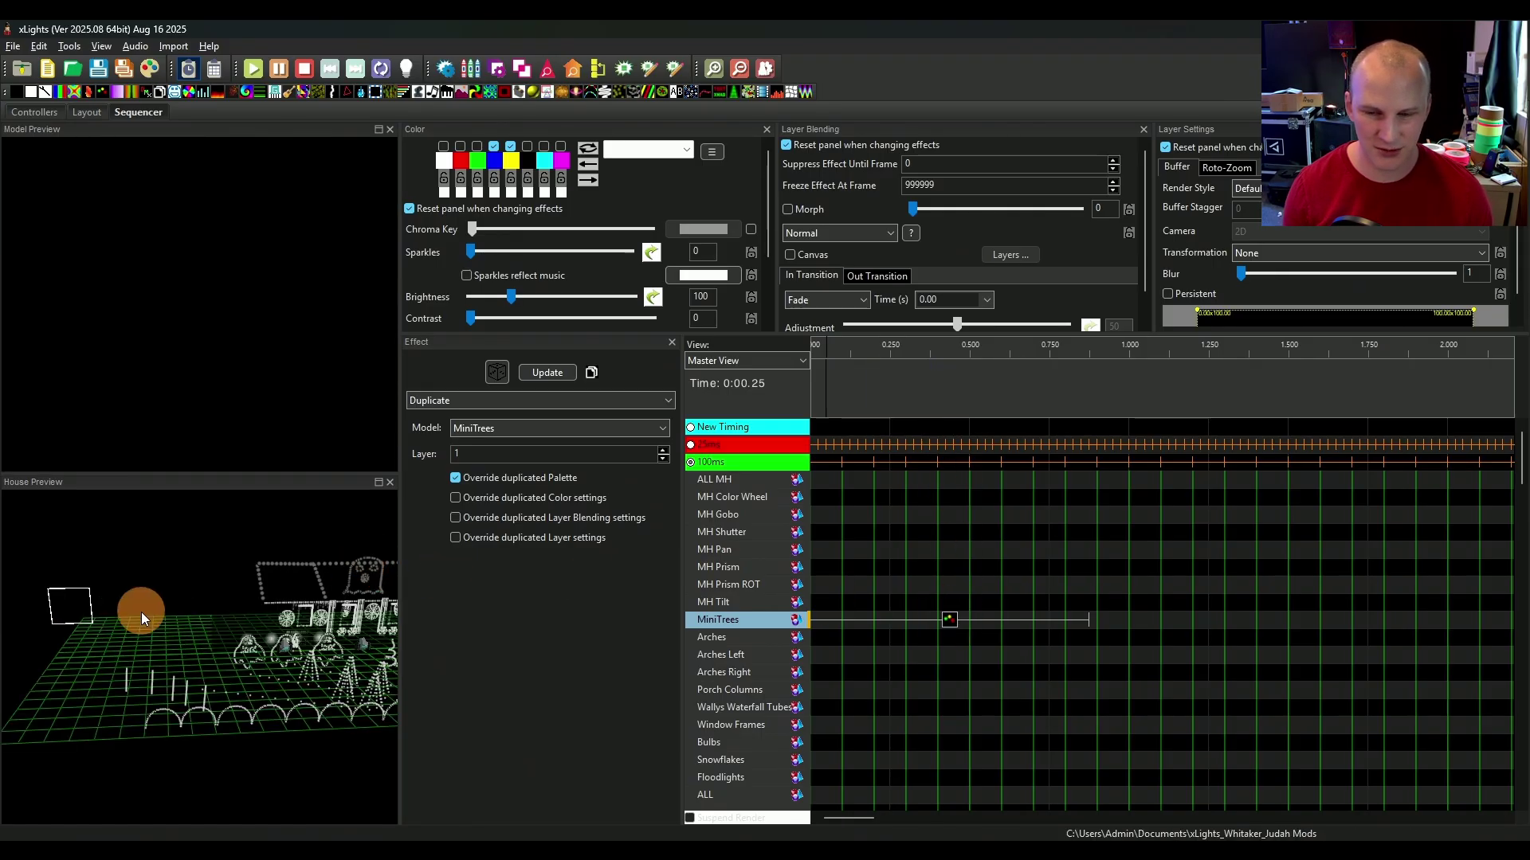
left_click_drag(141, 612, 146, 618)
left_click_drag(309, 621, 239, 628)
scroll(231, 638, "down", 2)
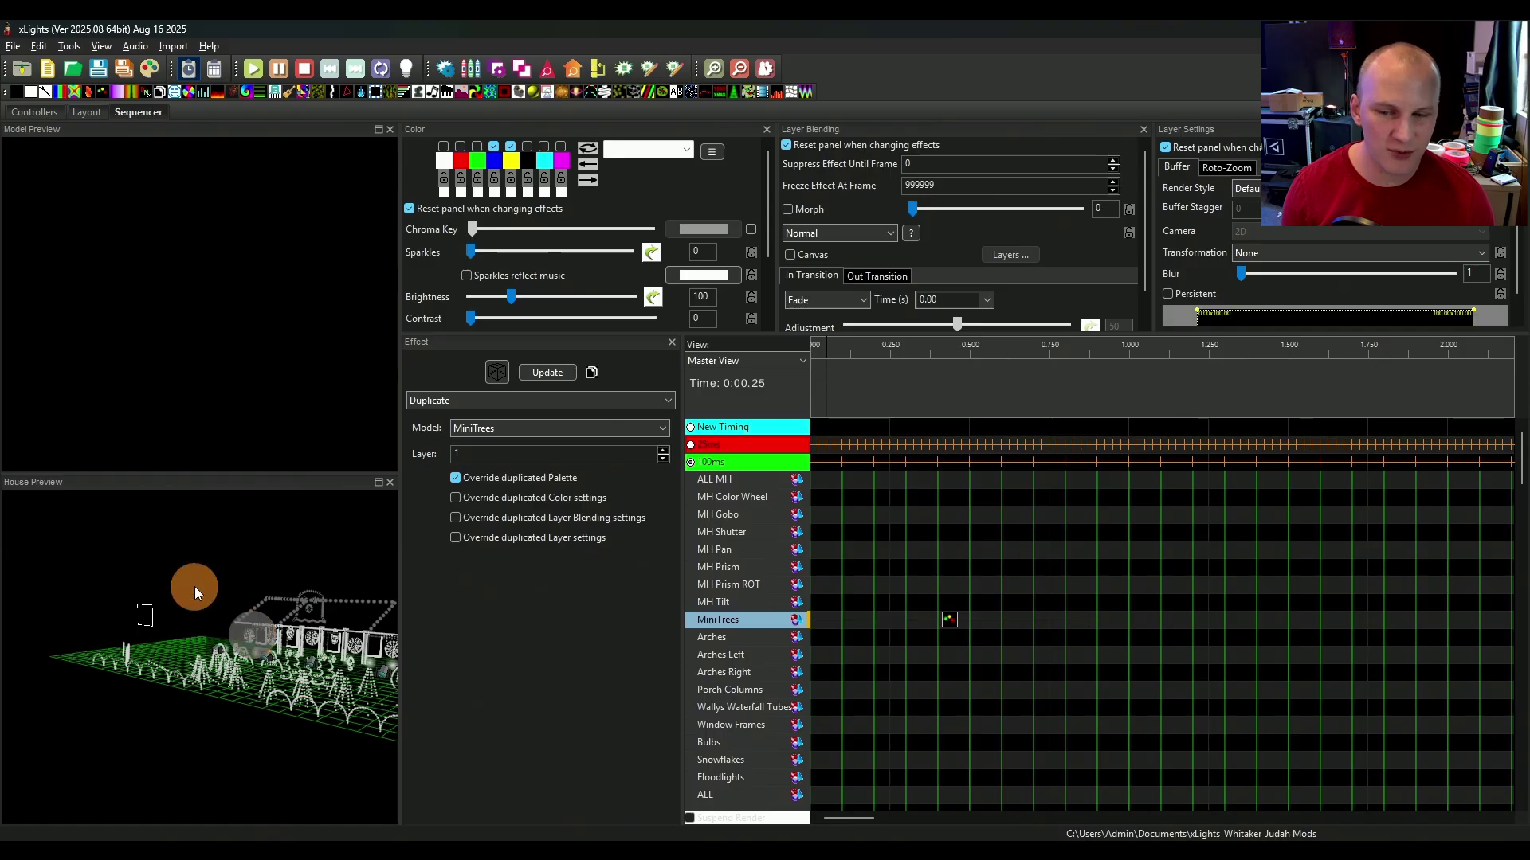
scroll(194, 586, "down", 1)
left_click(984, 606)
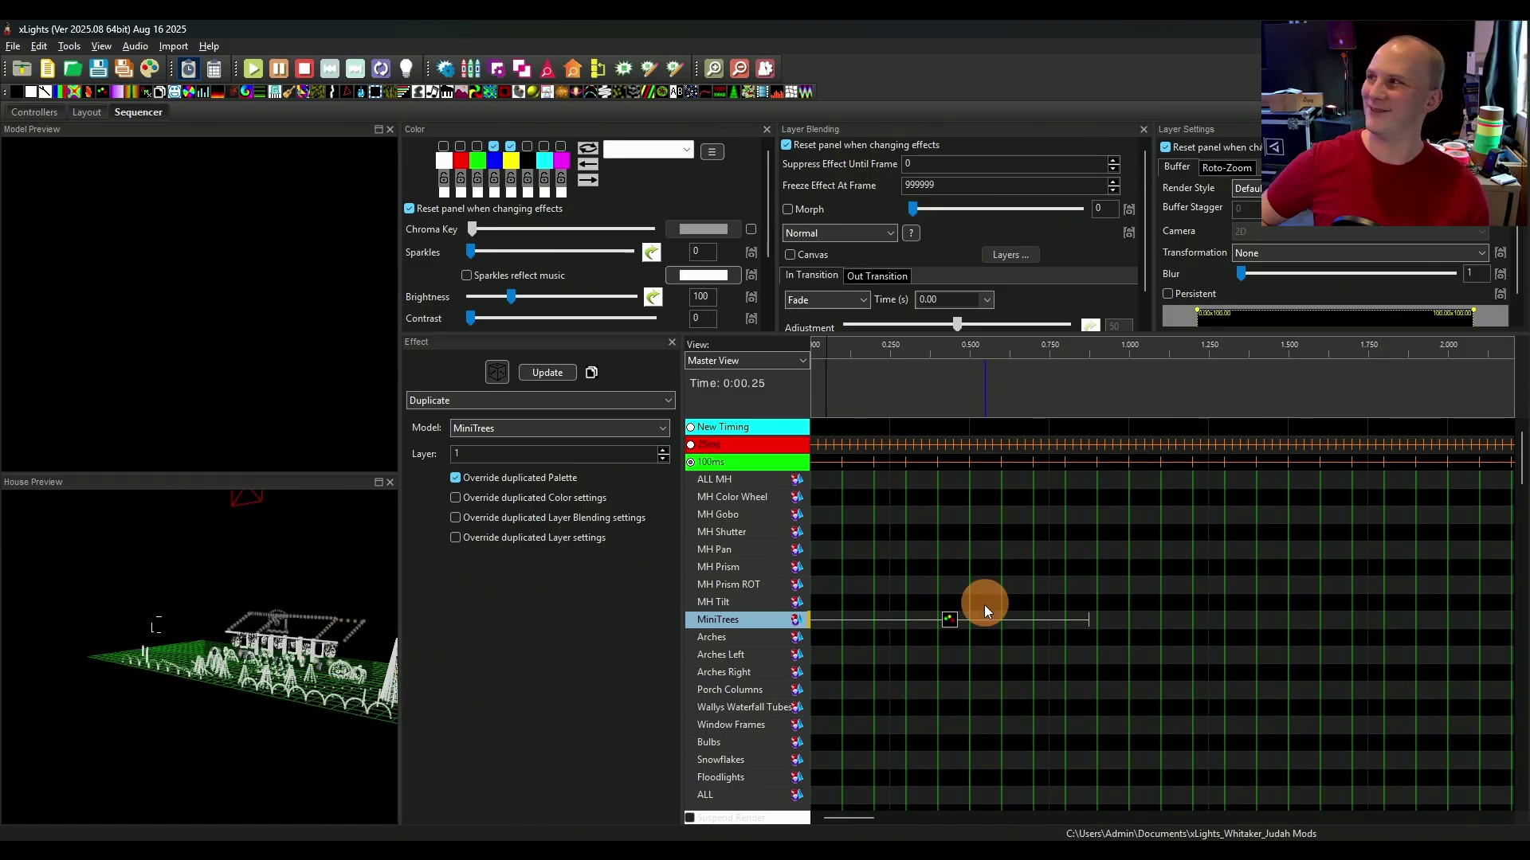
Step: Turn off the Number of Circles value curve on the MiniTrees Circles effect and set the number of circles to 8
left_click(948, 620)
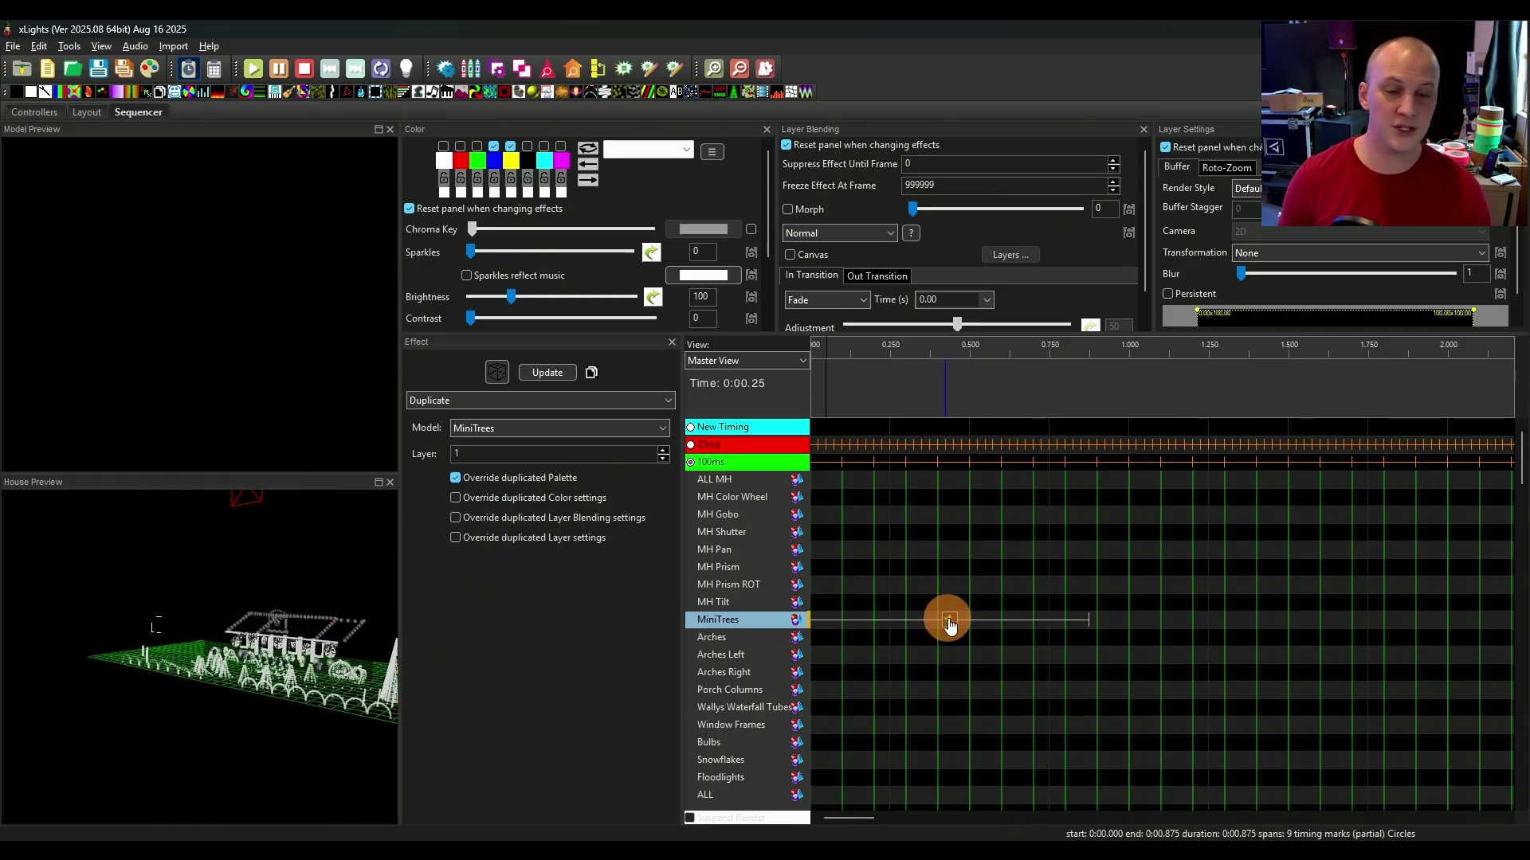
left_click(940, 623)
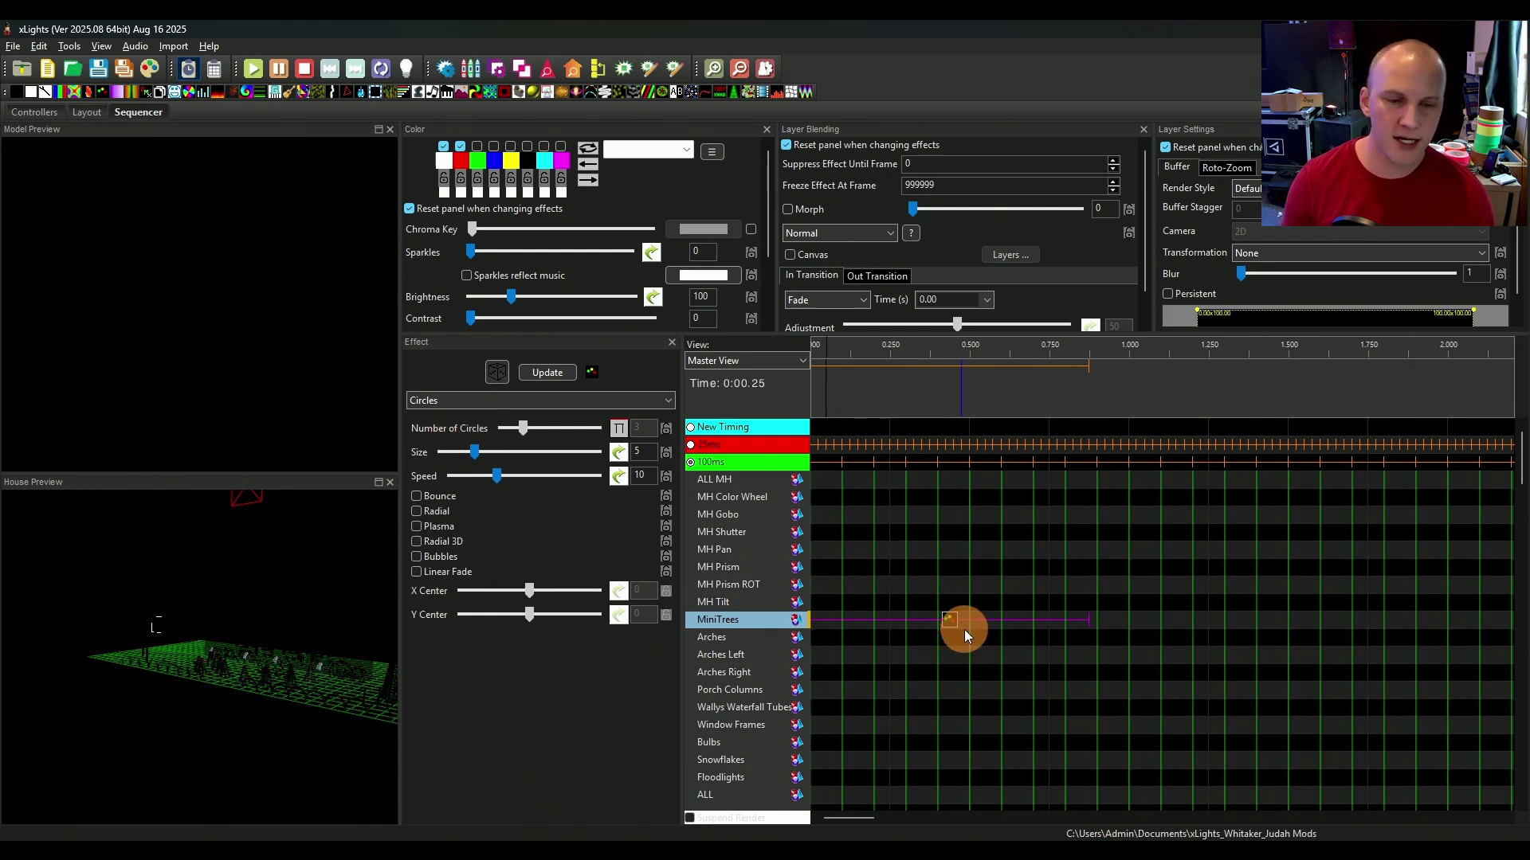
left_click(949, 620)
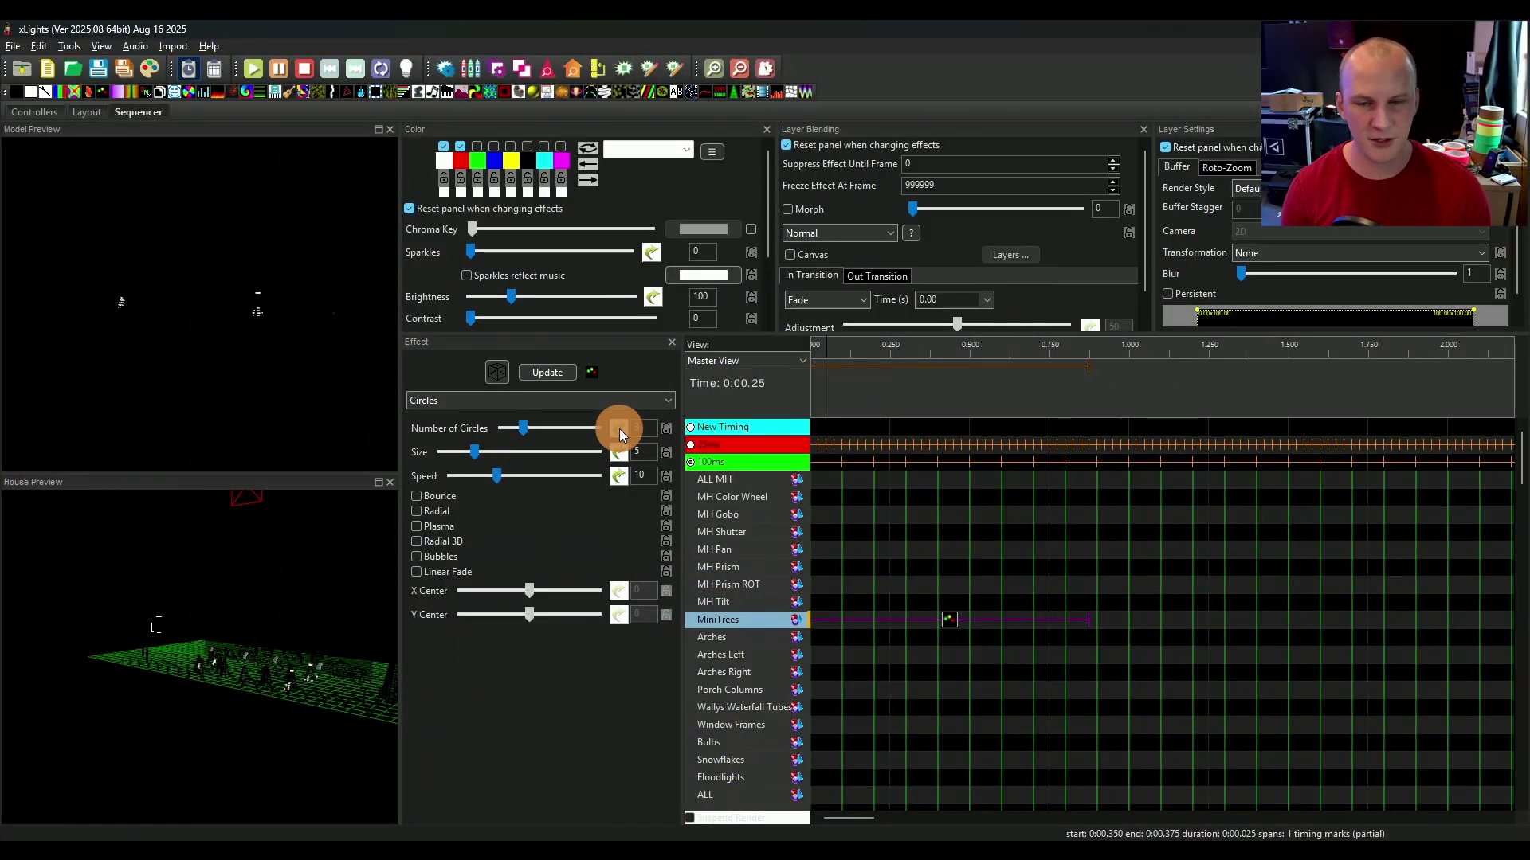
left_click(952, 618)
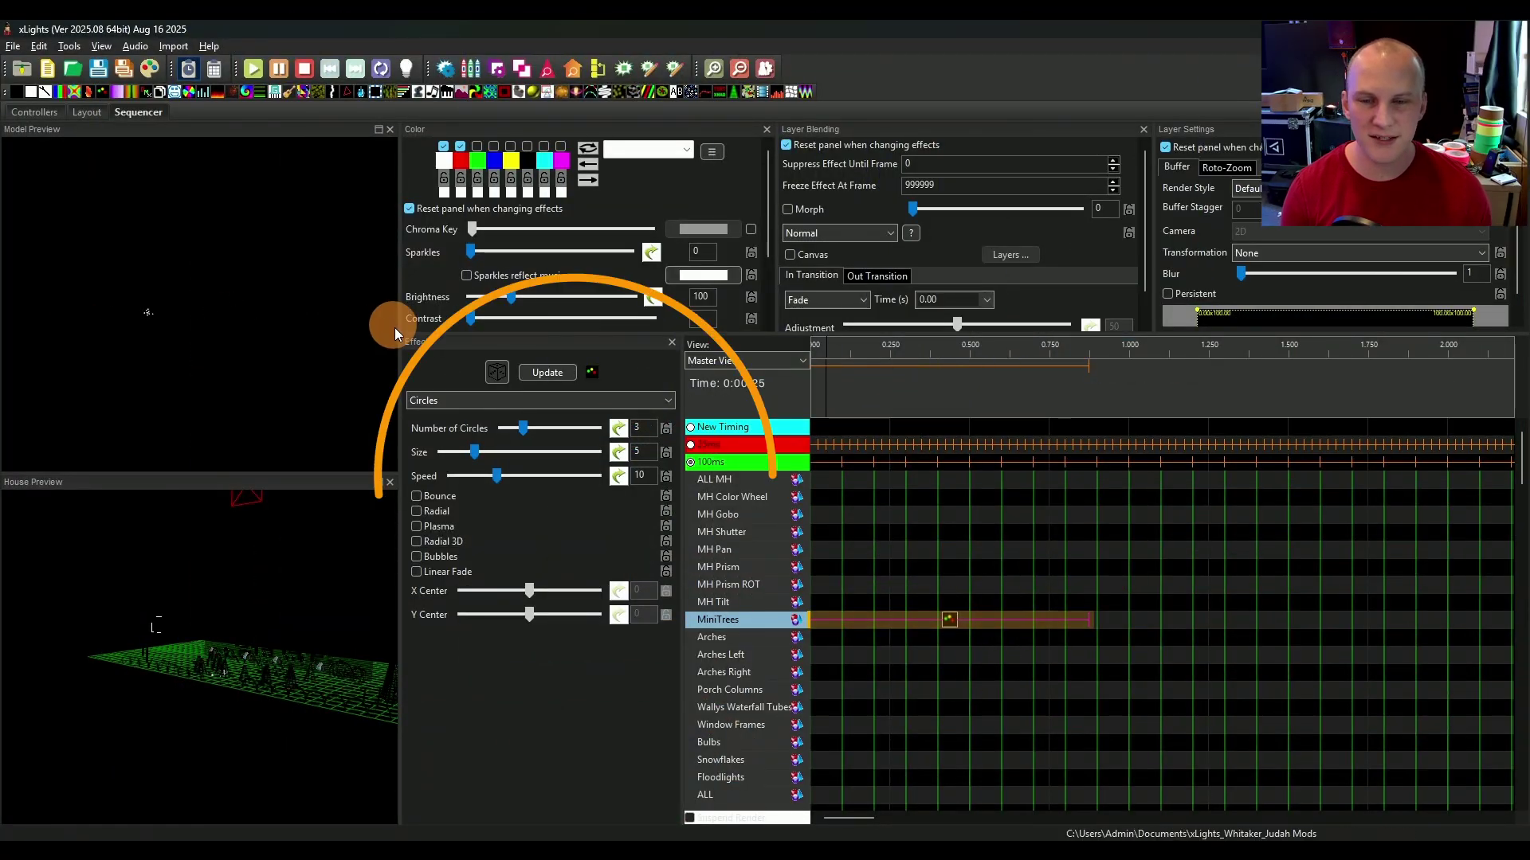
left_click_drag(523, 428, 564, 427)
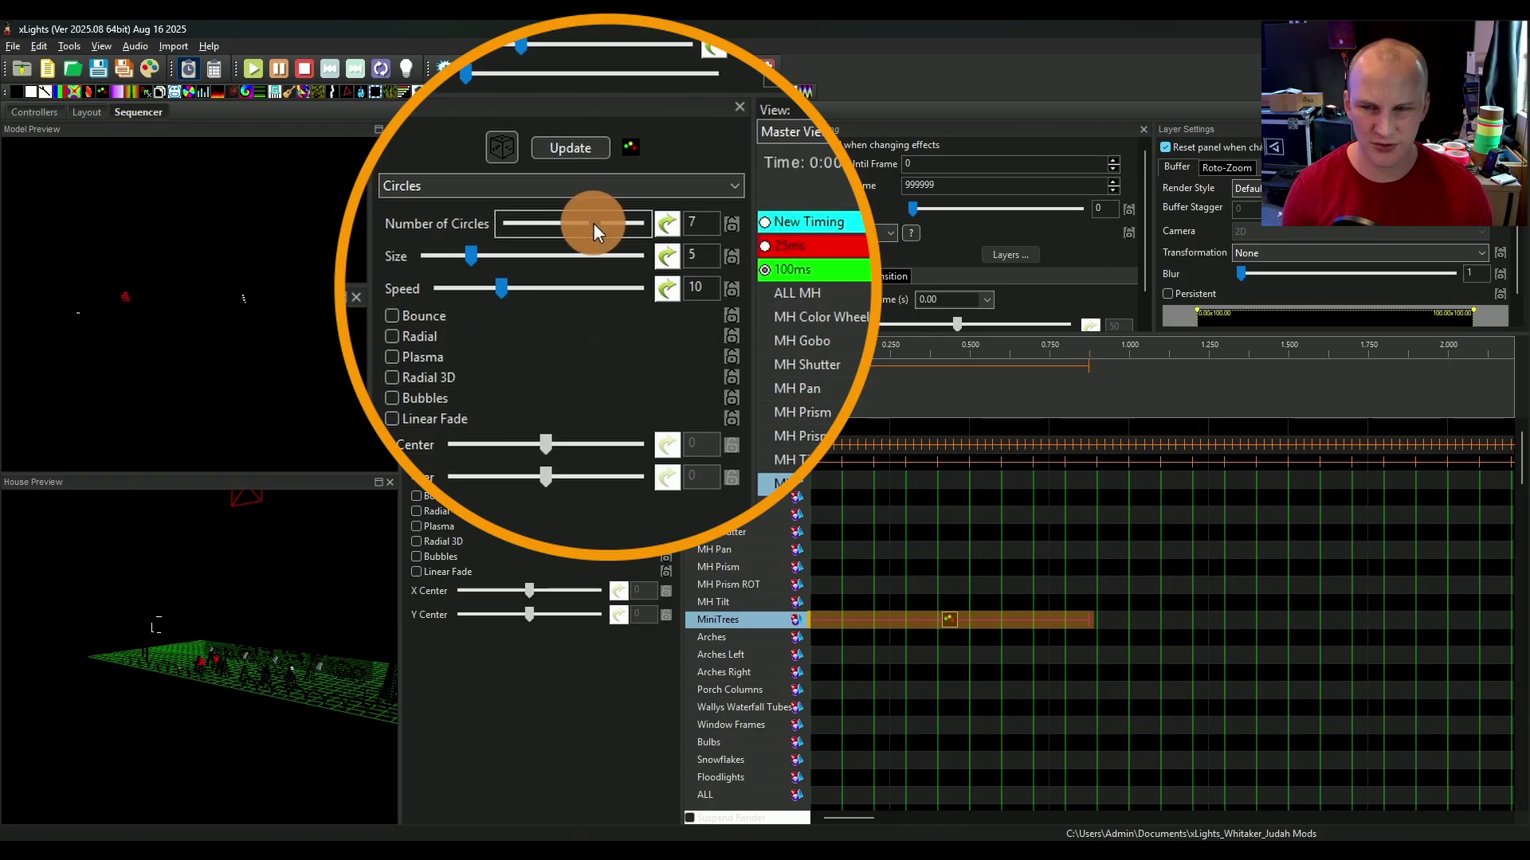
mouse_move(602, 225)
left_mouse_down()
mouse_move(588, 224)
mouse_move(611, 225)
left_mouse_up()
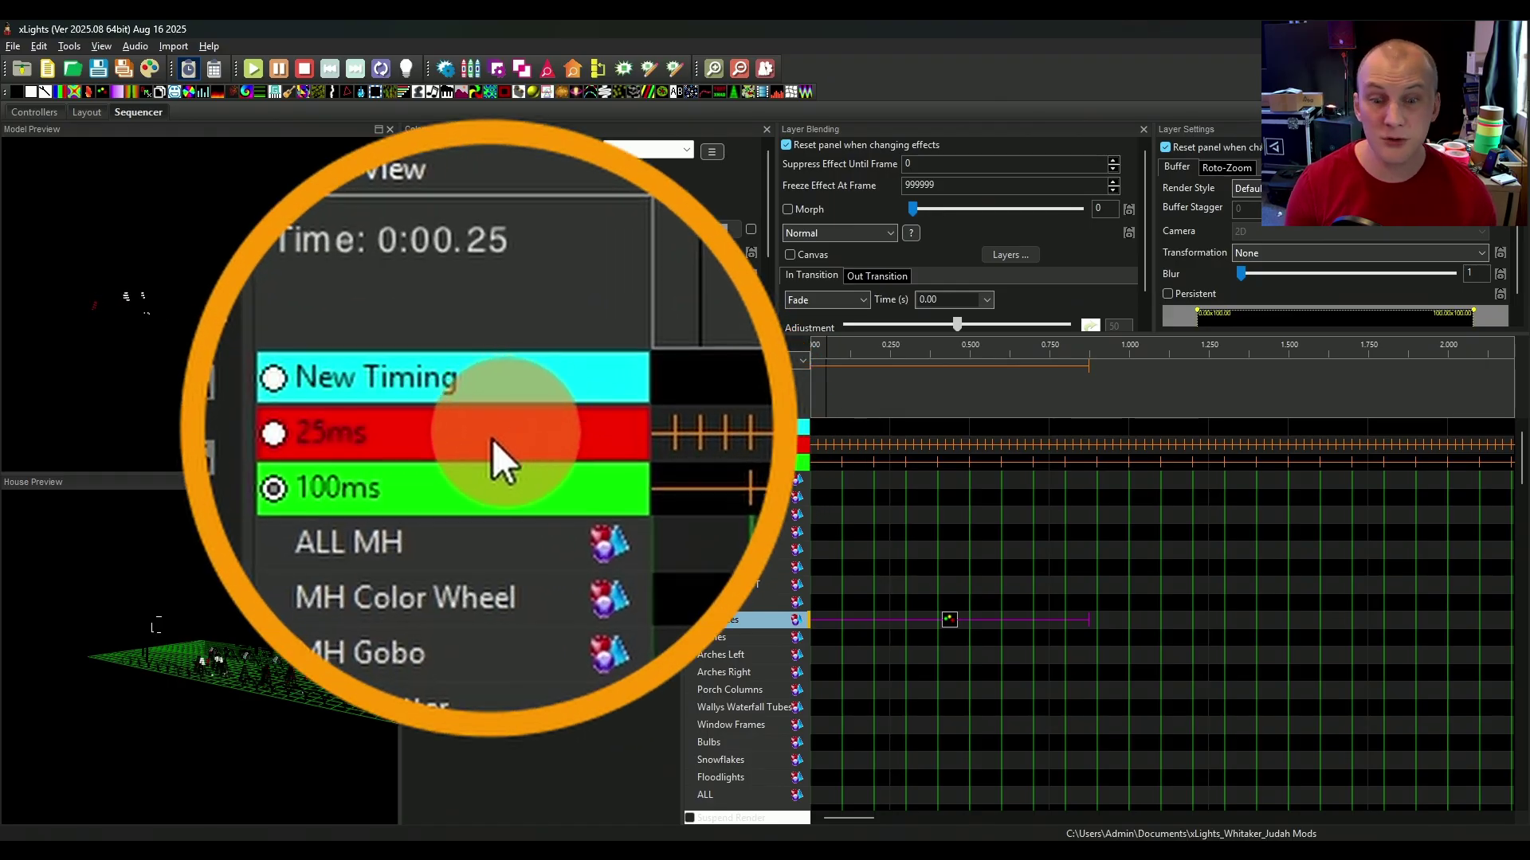
Step: Check the interval options offered for a new timing track without adding one
right_click(741, 450)
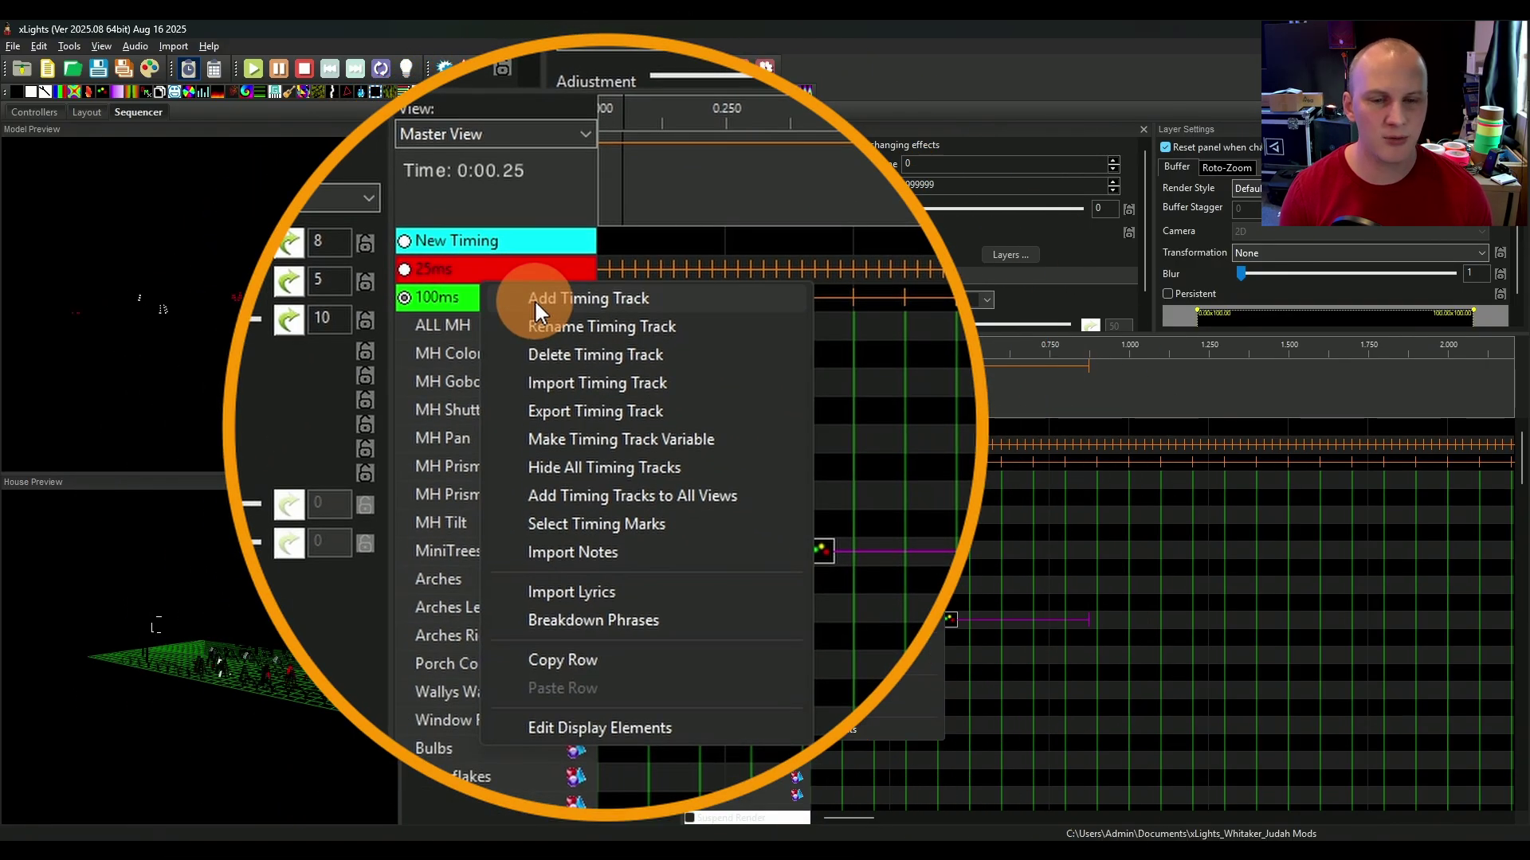
left_click(533, 299)
left_click(542, 312)
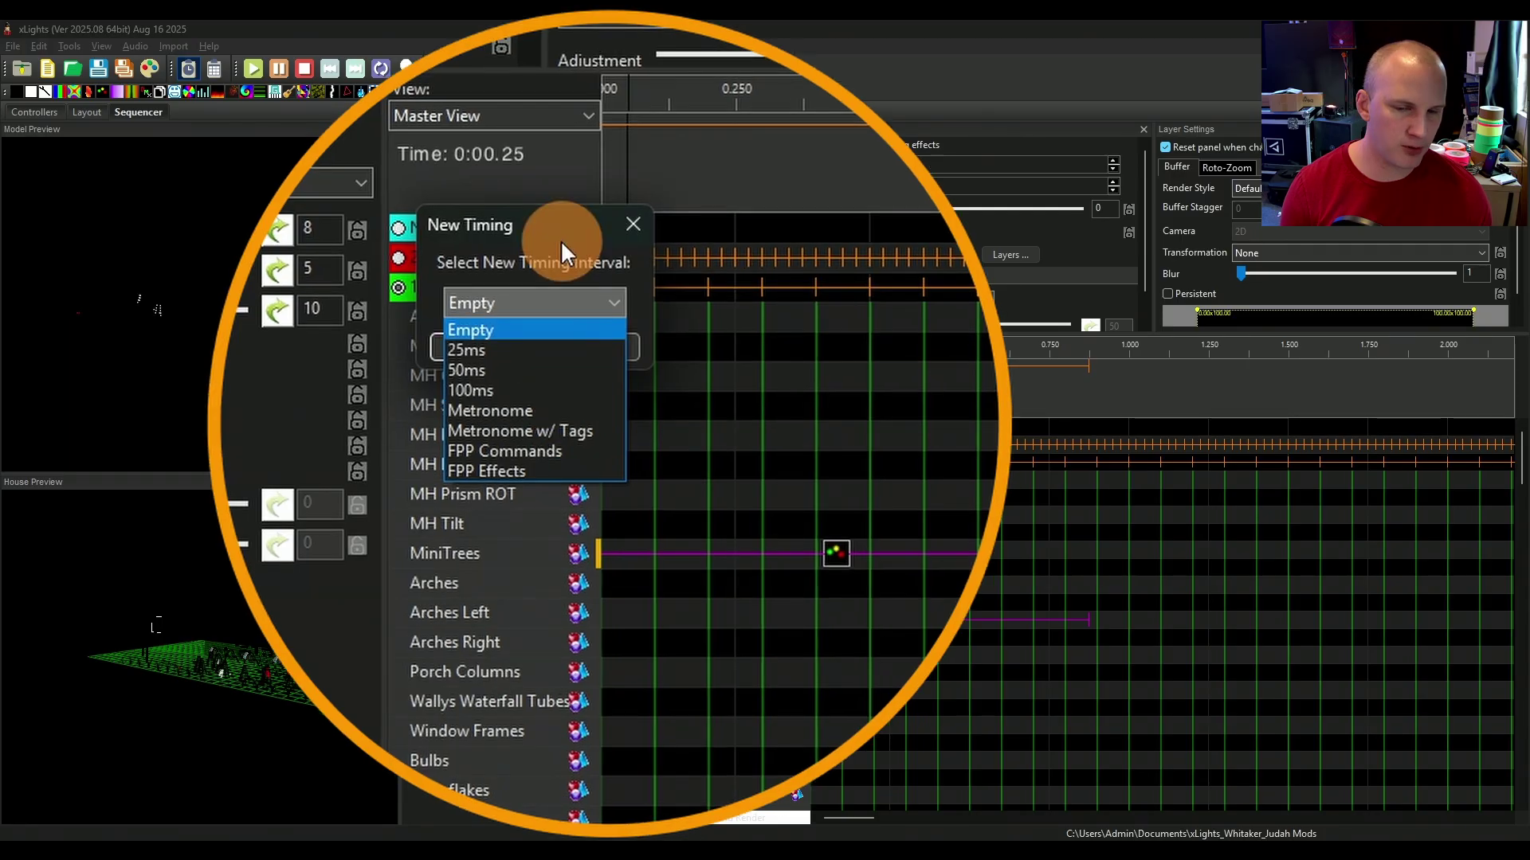
left_click(561, 257)
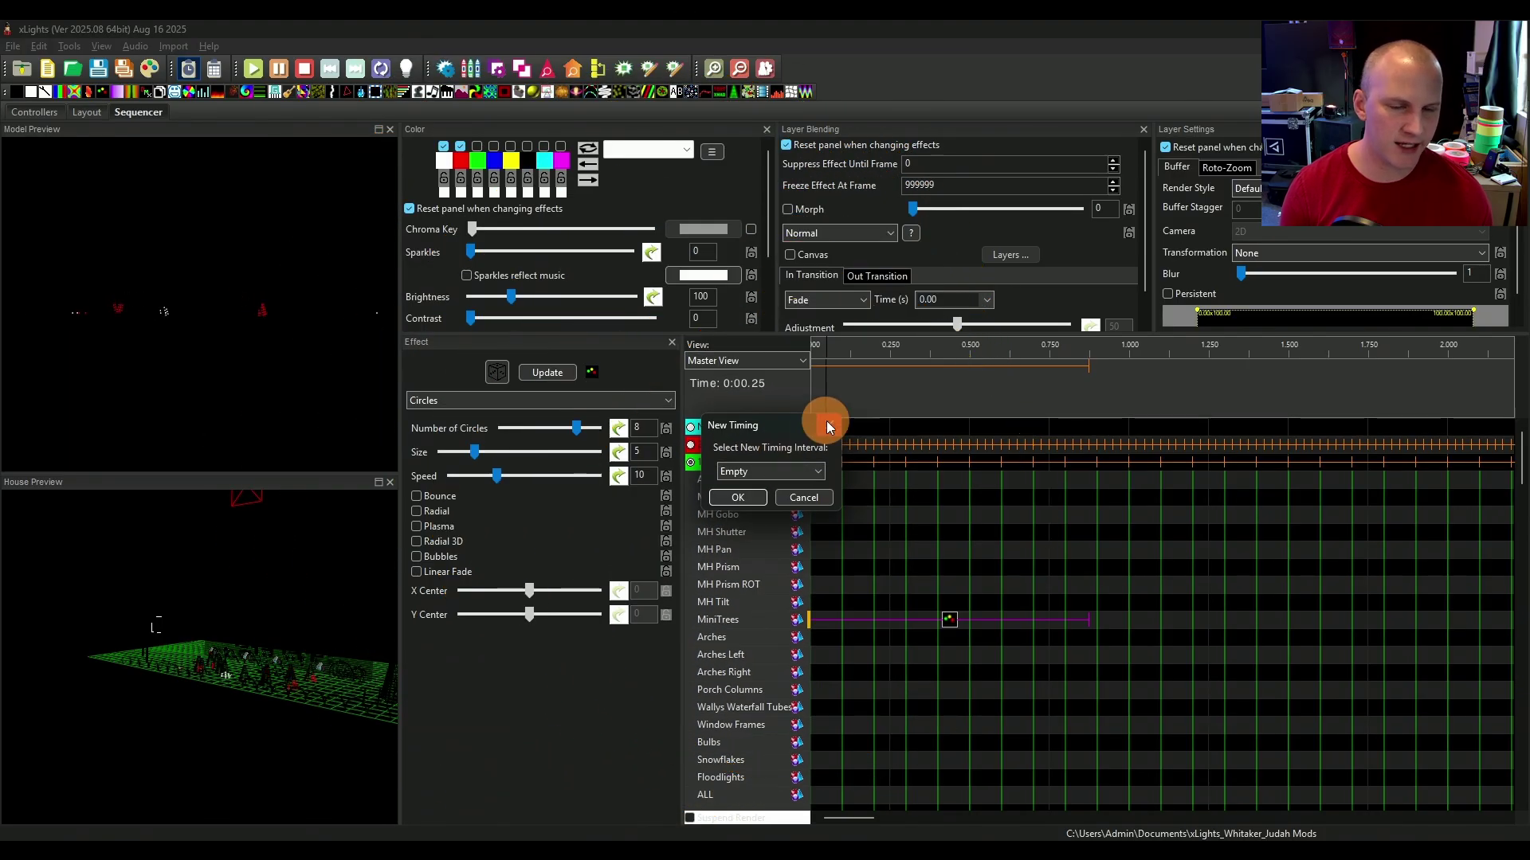
left_click(827, 427)
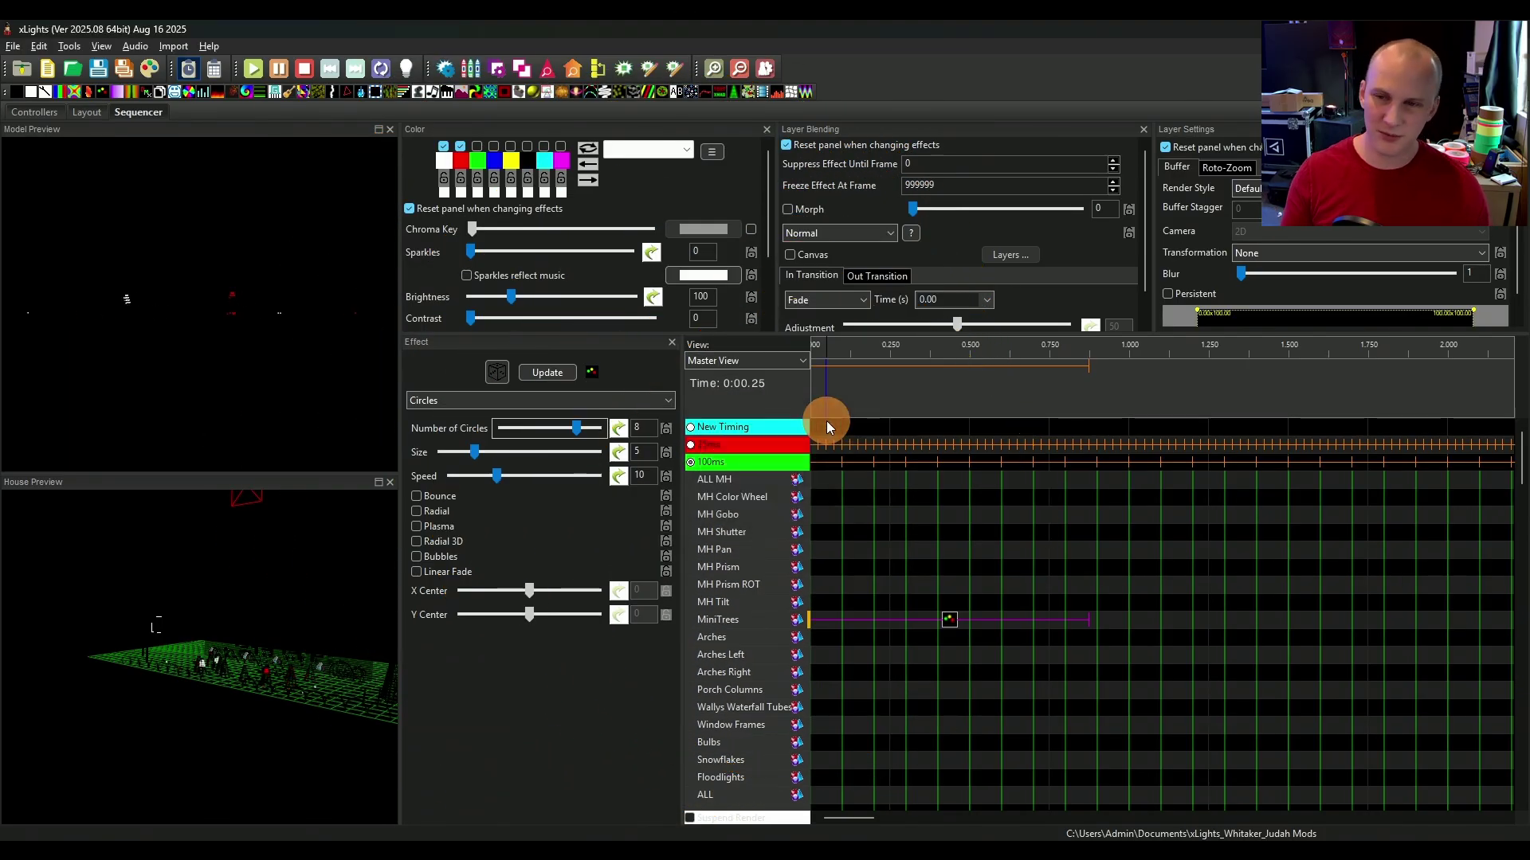
Step: Examine the spacing of the marks on the 100ms timing track
left_click(824, 460)
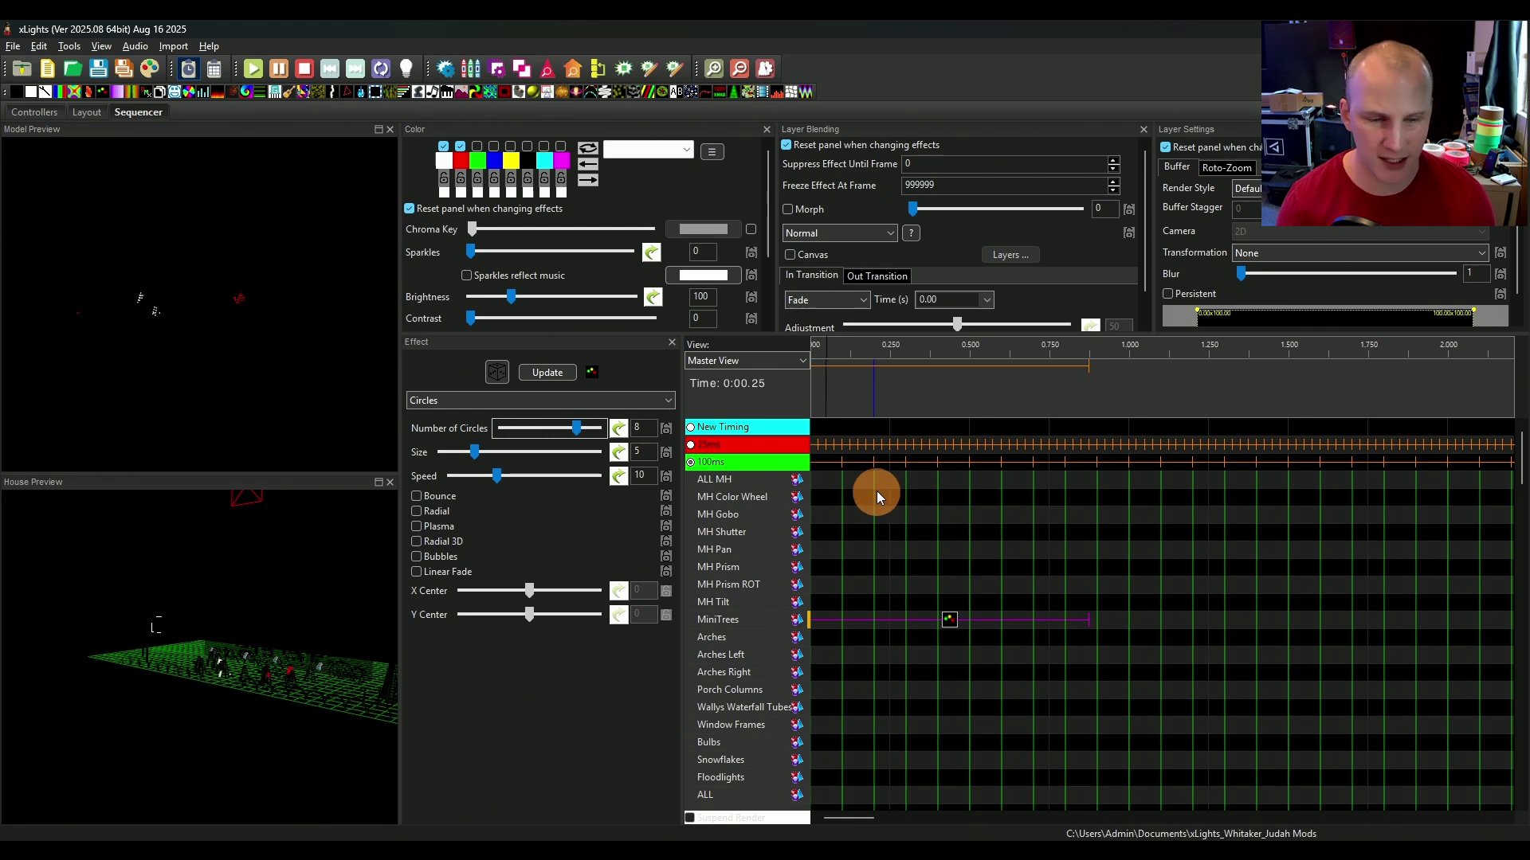
left_click(867, 452)
mouse_move(841, 457)
left_mouse_down()
mouse_move(1004, 457)
mouse_move(988, 461)
left_mouse_up()
left_click(747, 462)
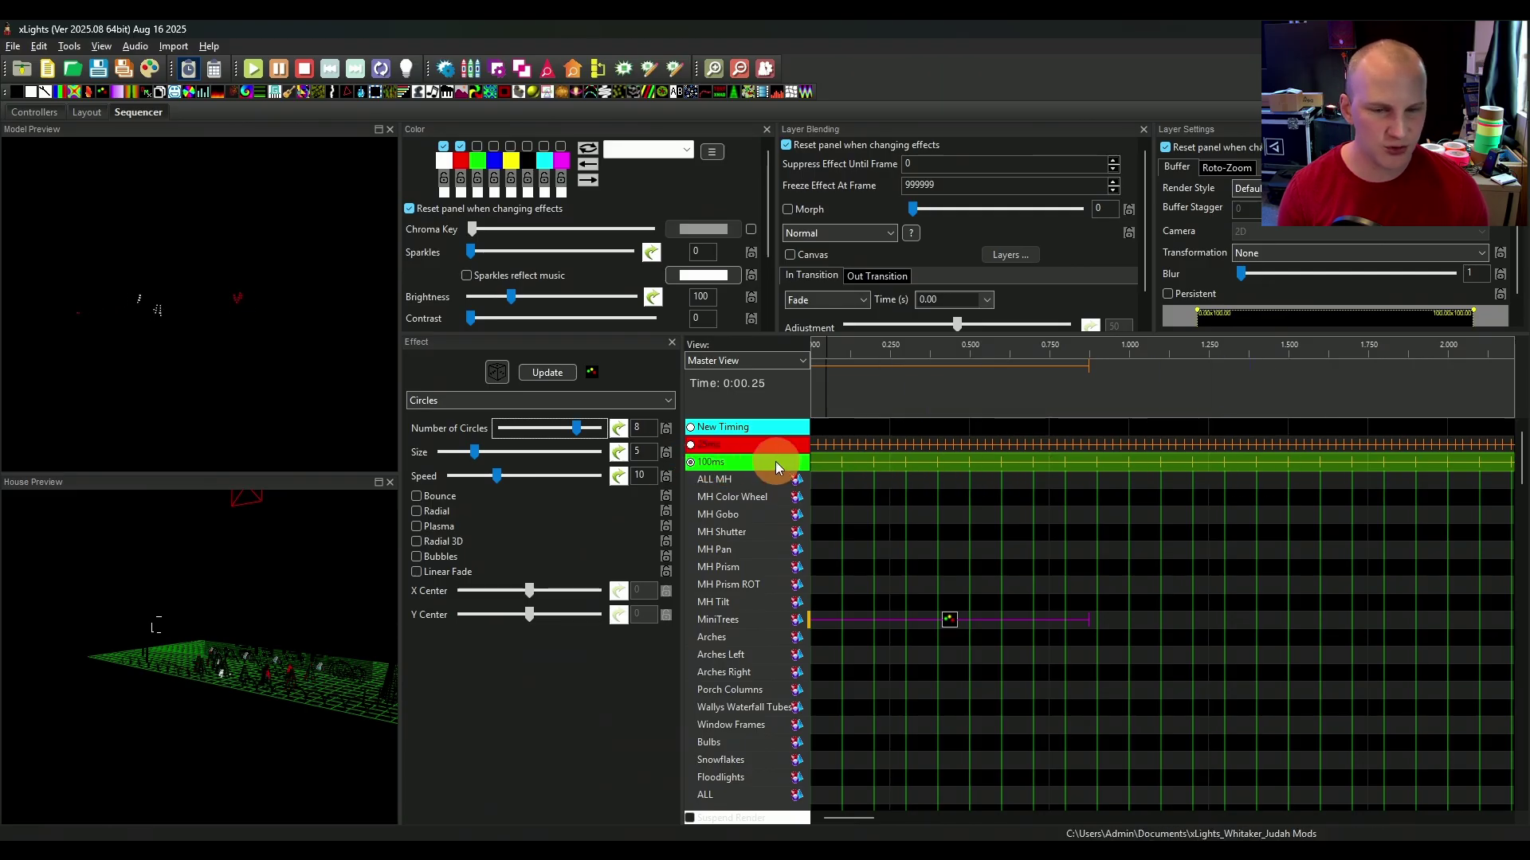
left_click(1171, 455)
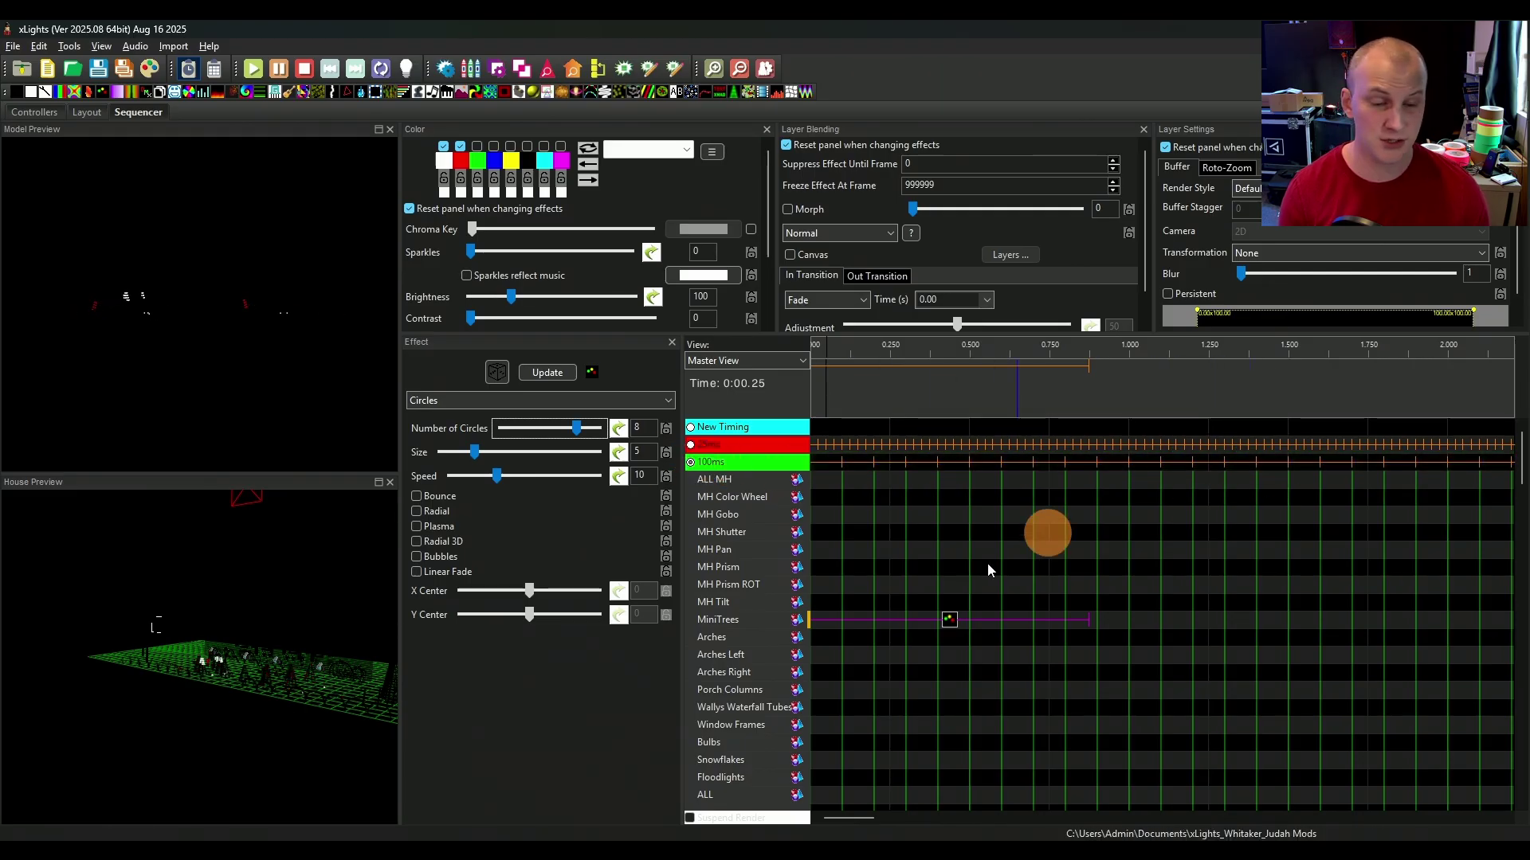
Step: Open the Circles effect's Number of Circles value curve and try the Saw Tooth, Parabolic Up and Music curve types
left_click(947, 621)
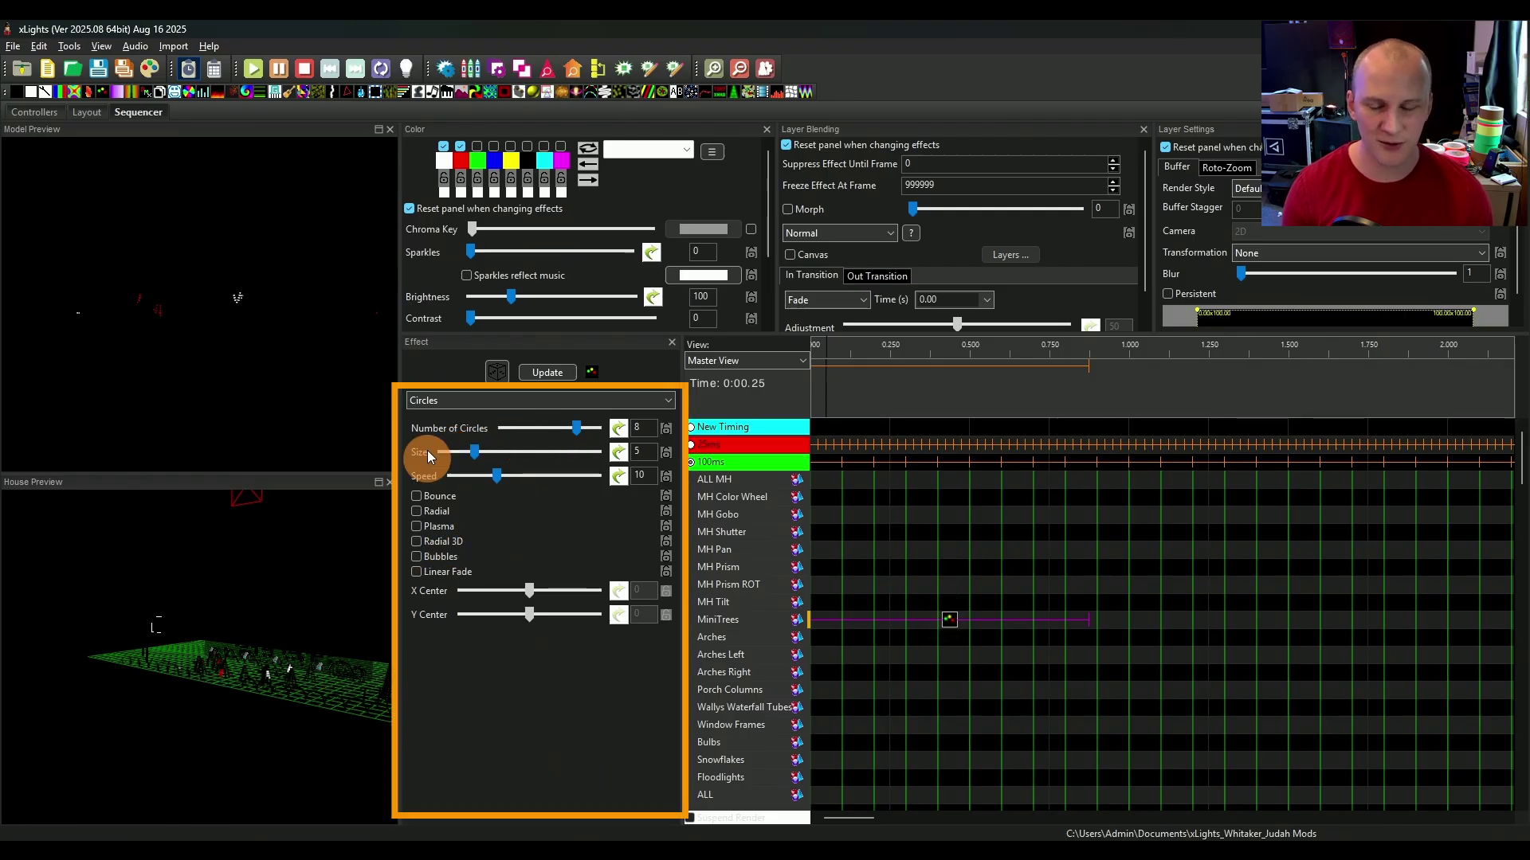
left_click(621, 428)
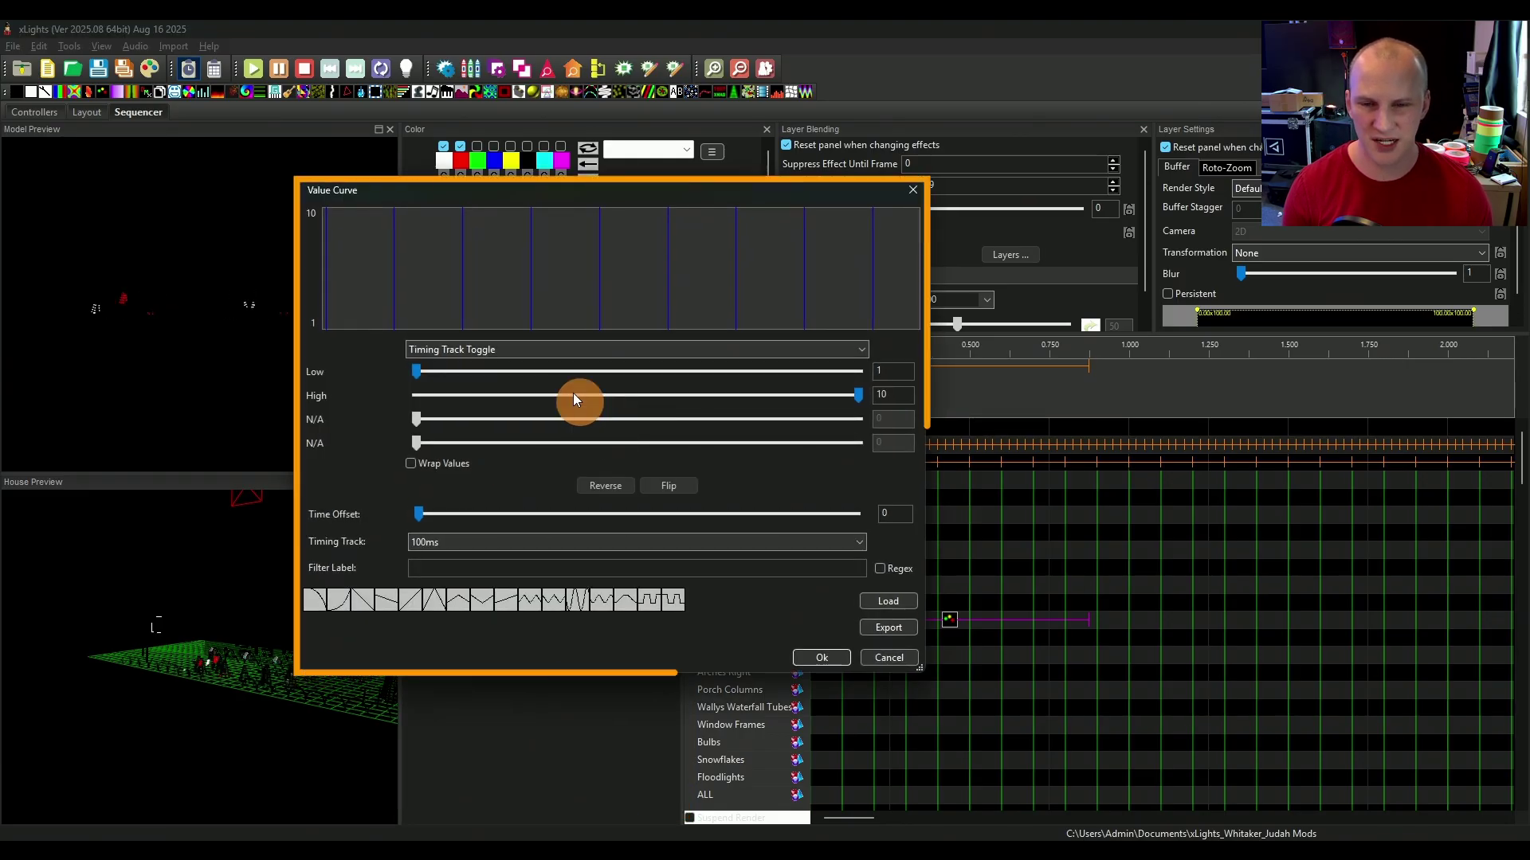
left_click(538, 349)
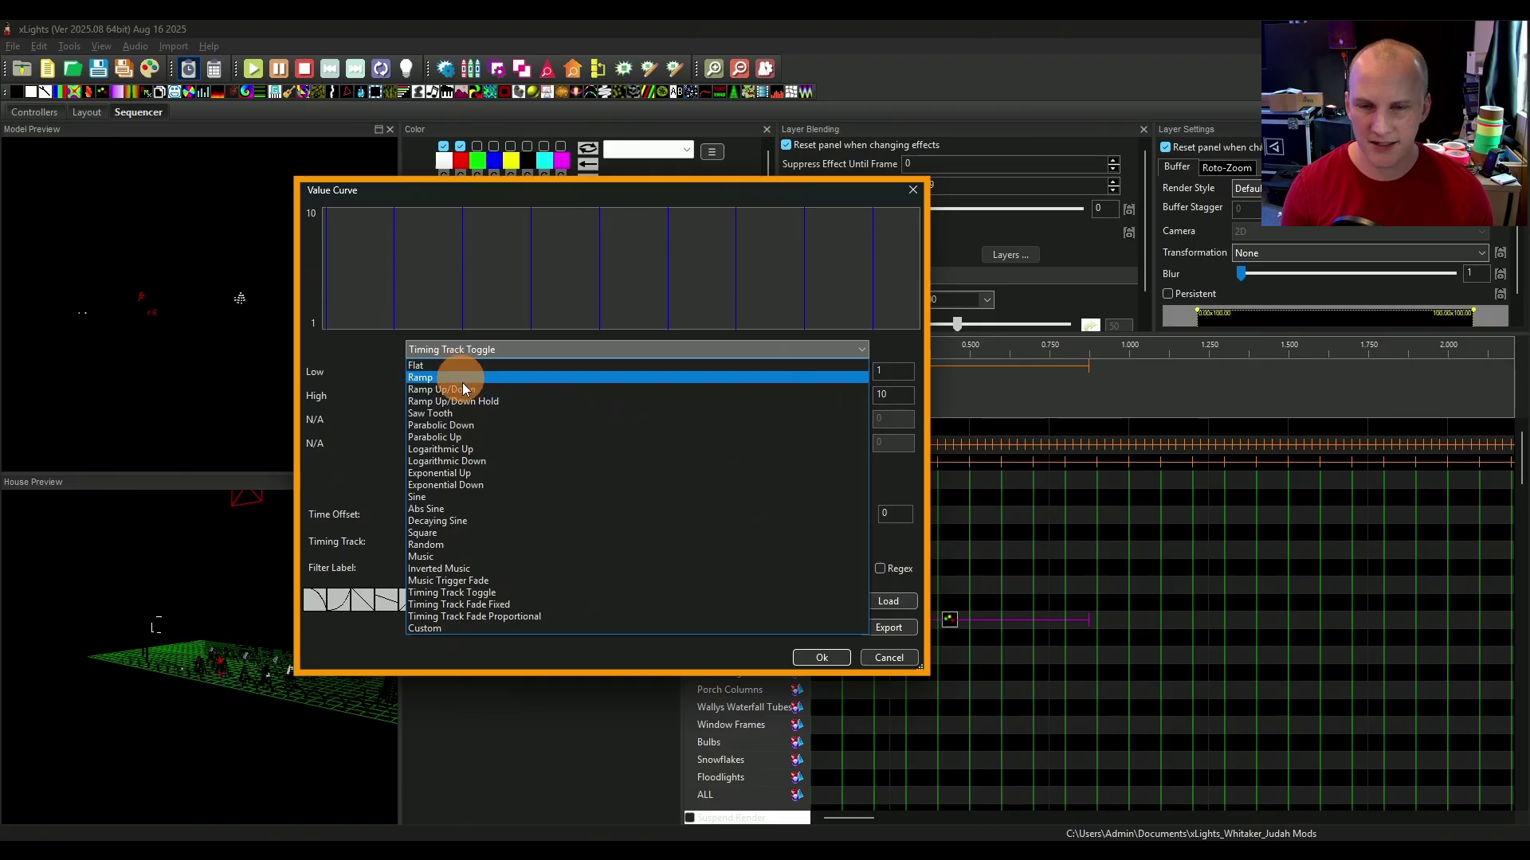
left_click(463, 412)
left_click(489, 347)
left_click(494, 438)
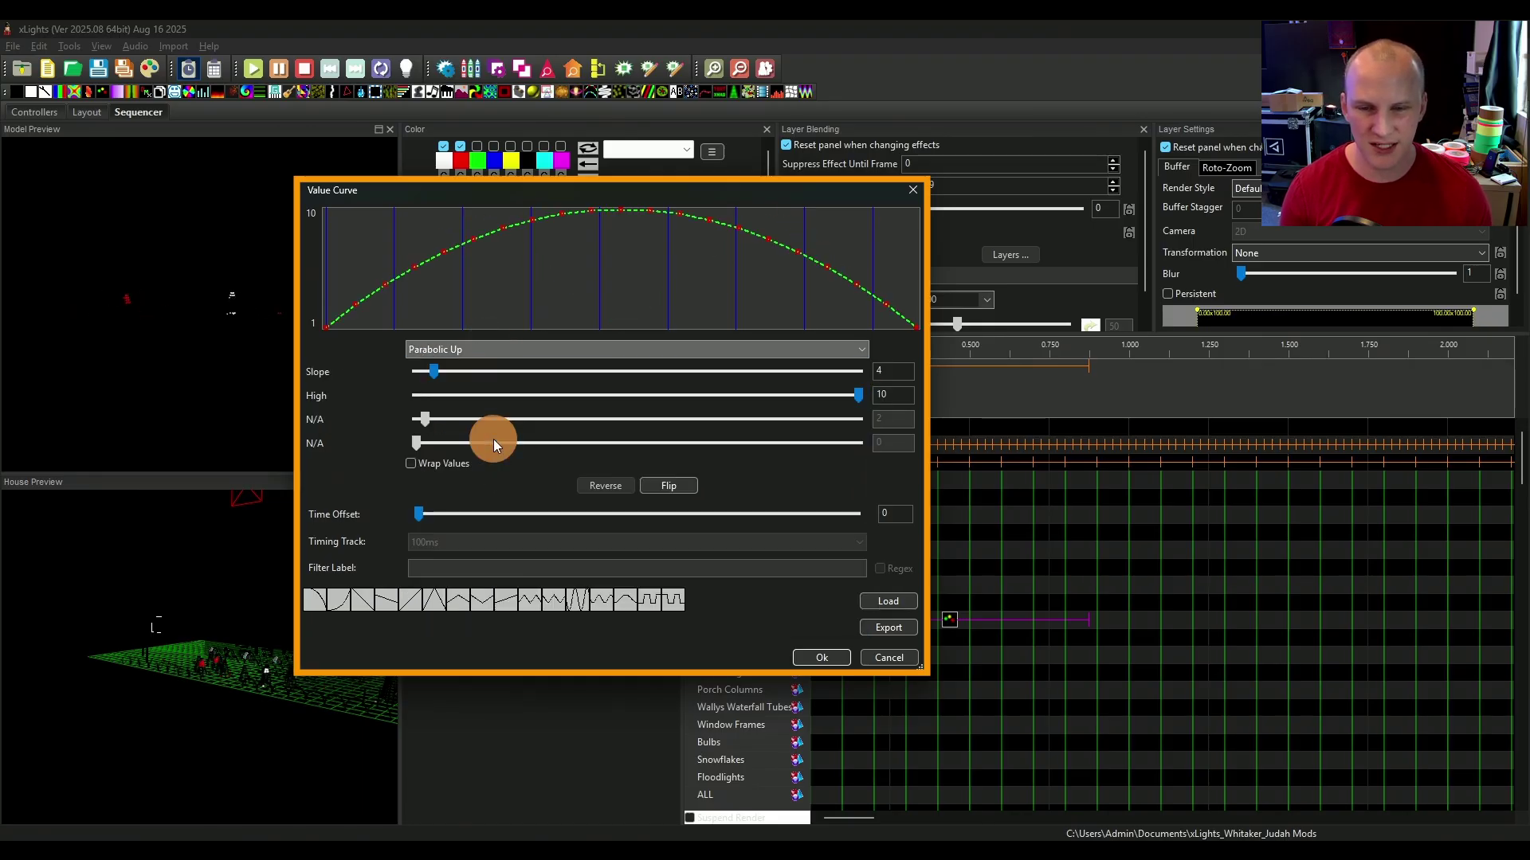
left_click(472, 344)
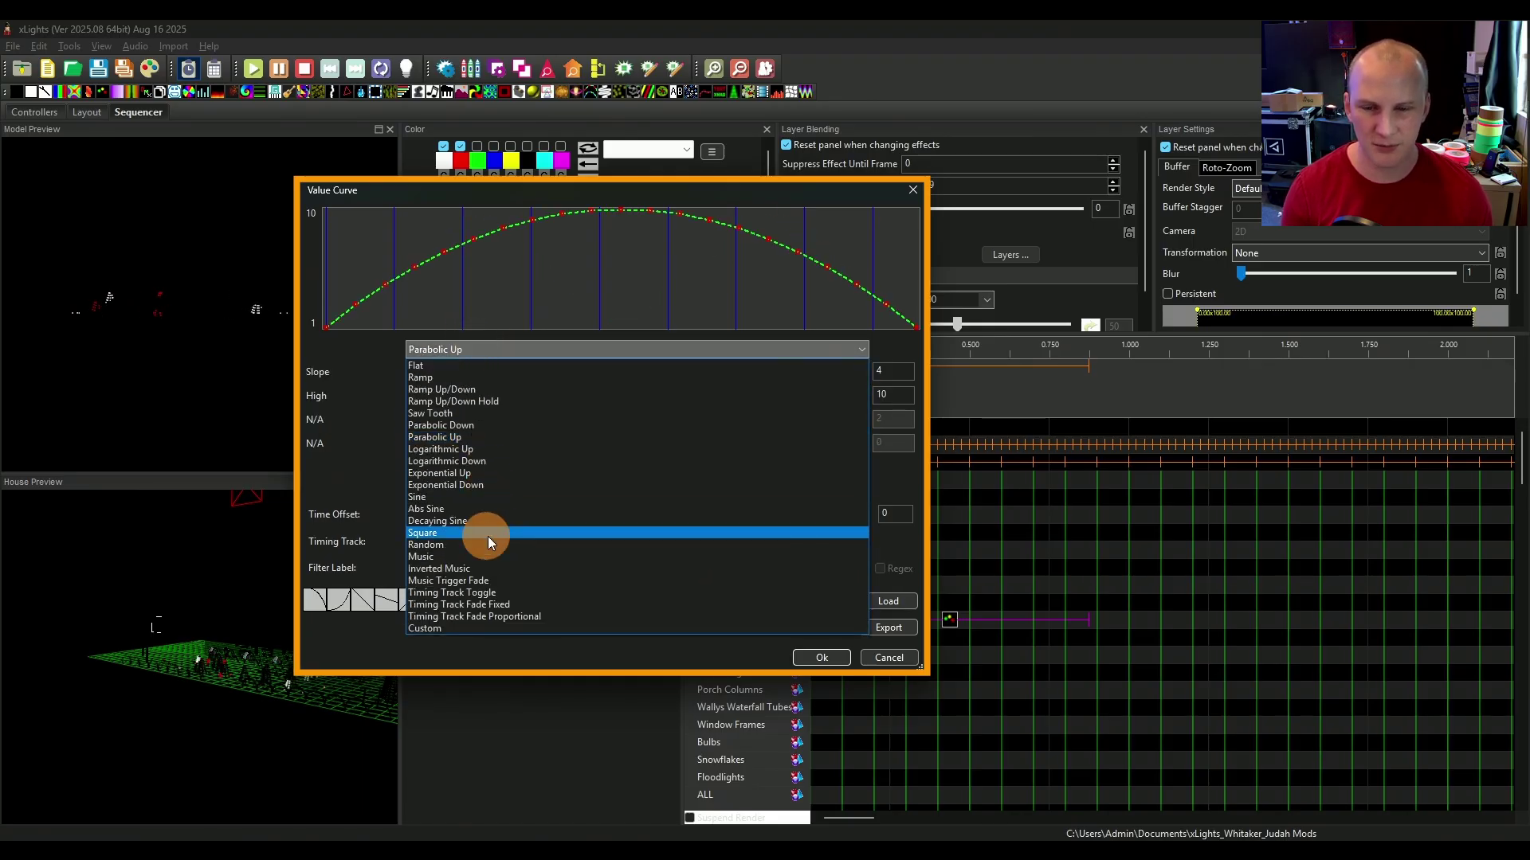
left_click(486, 555)
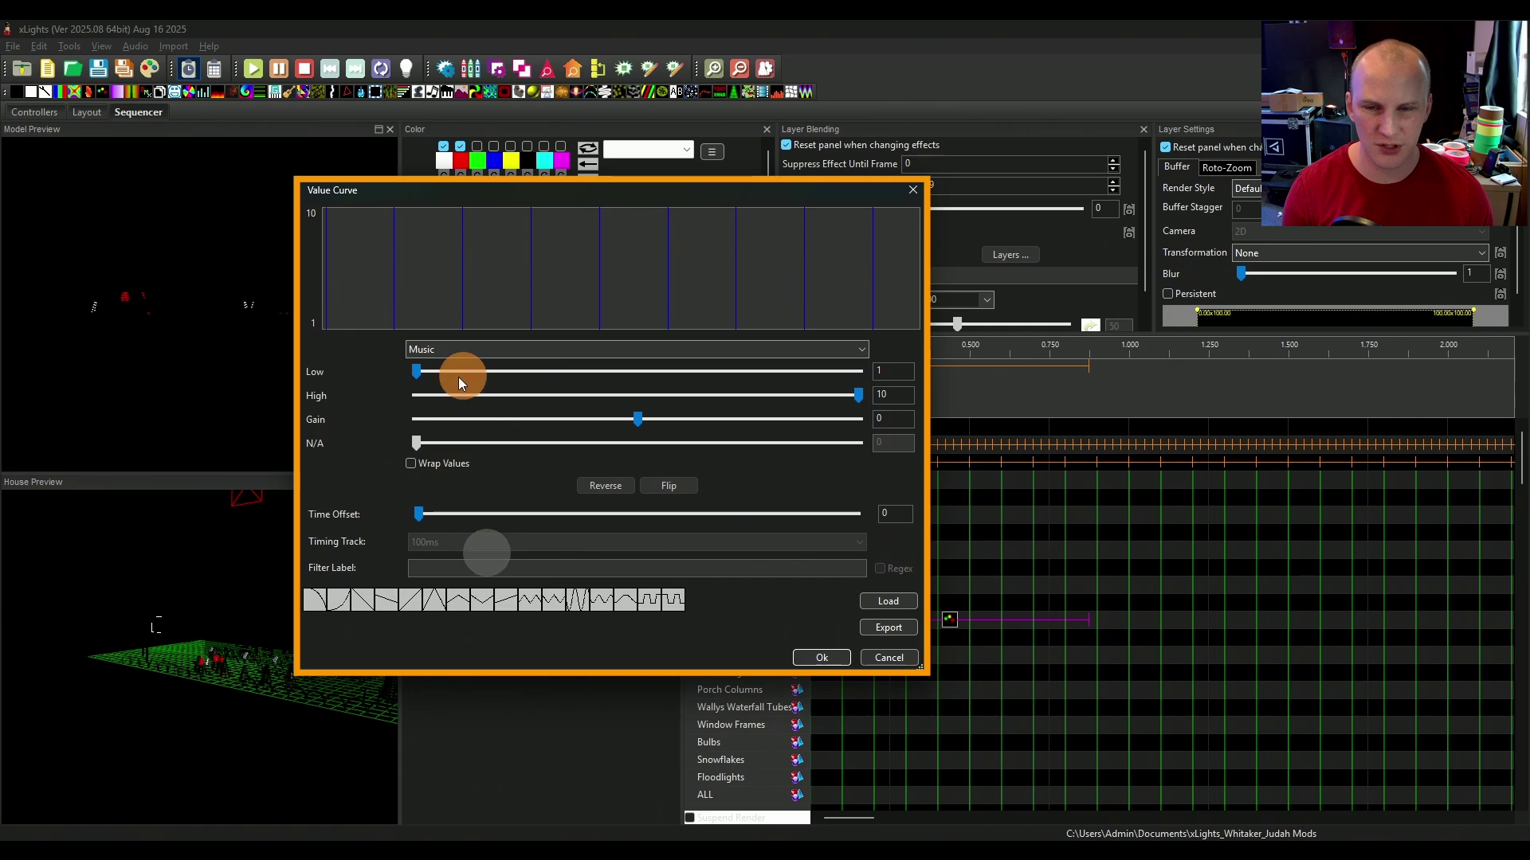
Step: Apply a Timing Track Toggle curve to Number of Circles with Low 10 and High 10, using the 100ms timing track
left_click(495, 351)
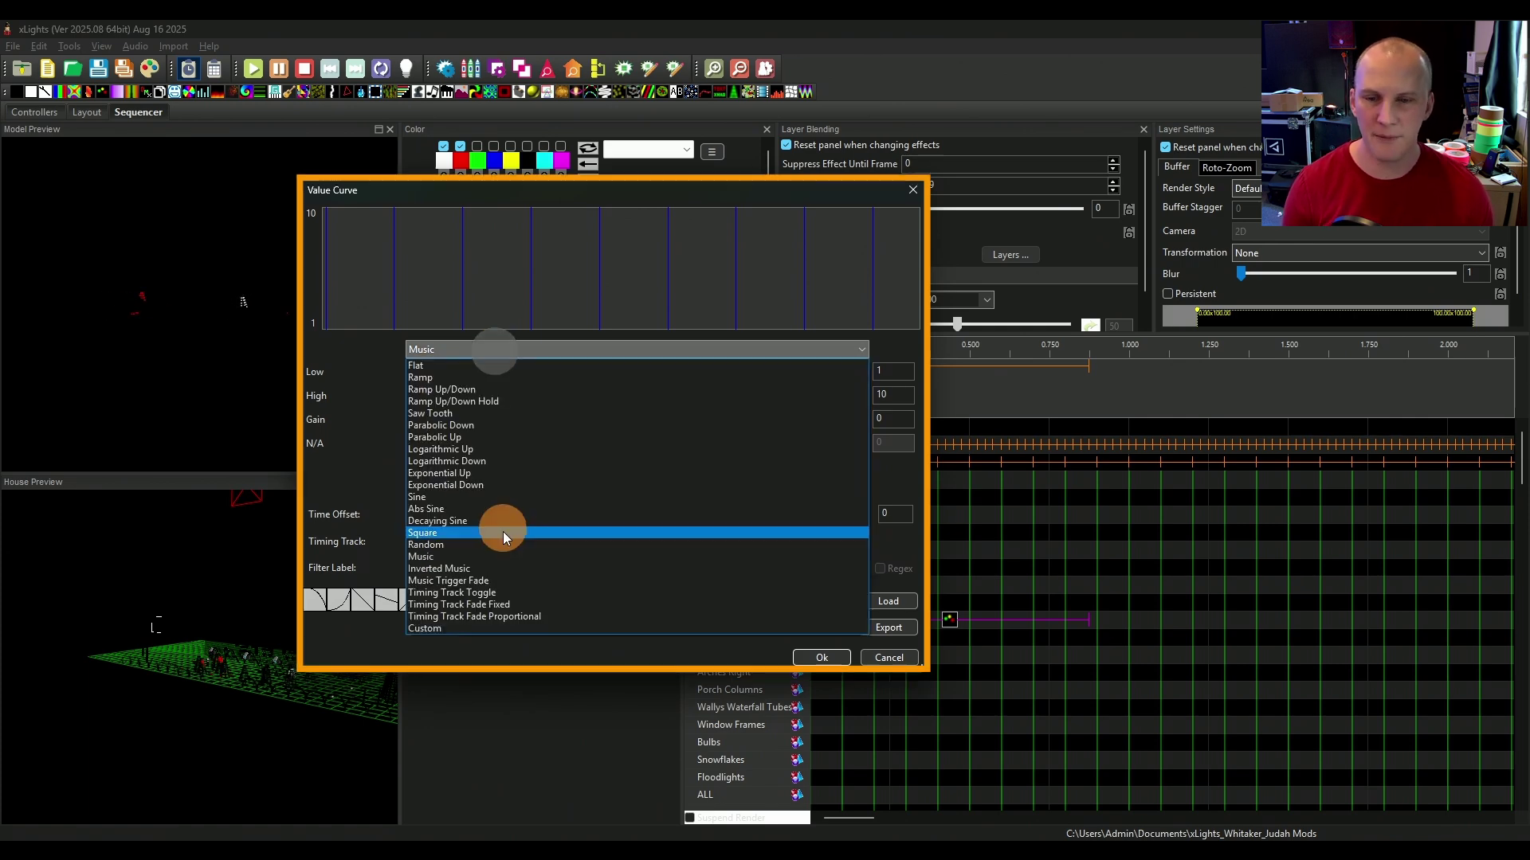
left_click(506, 593)
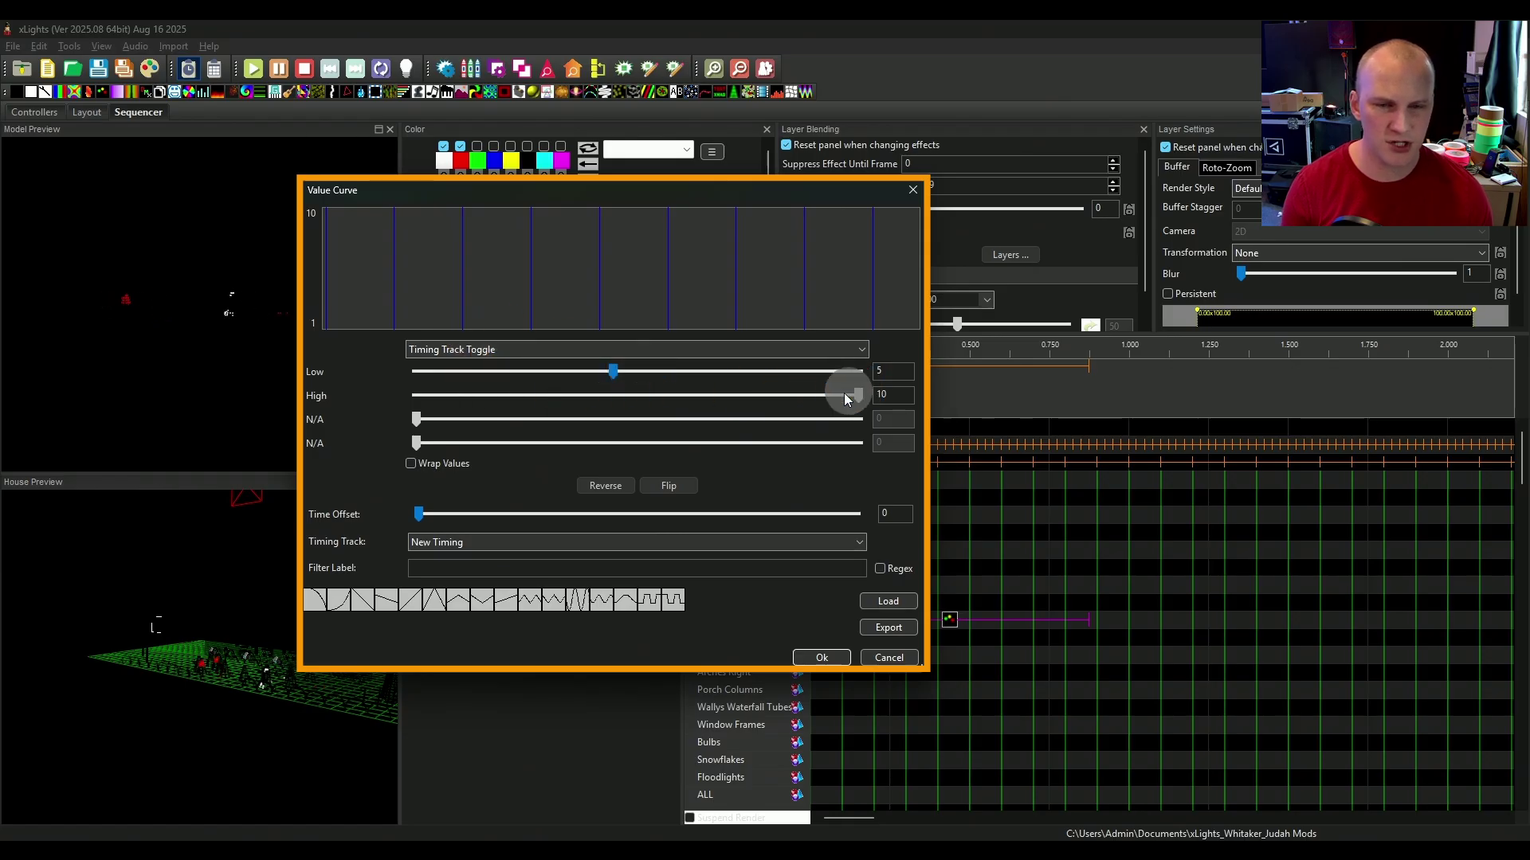
left_click_drag(843, 393, 893, 392)
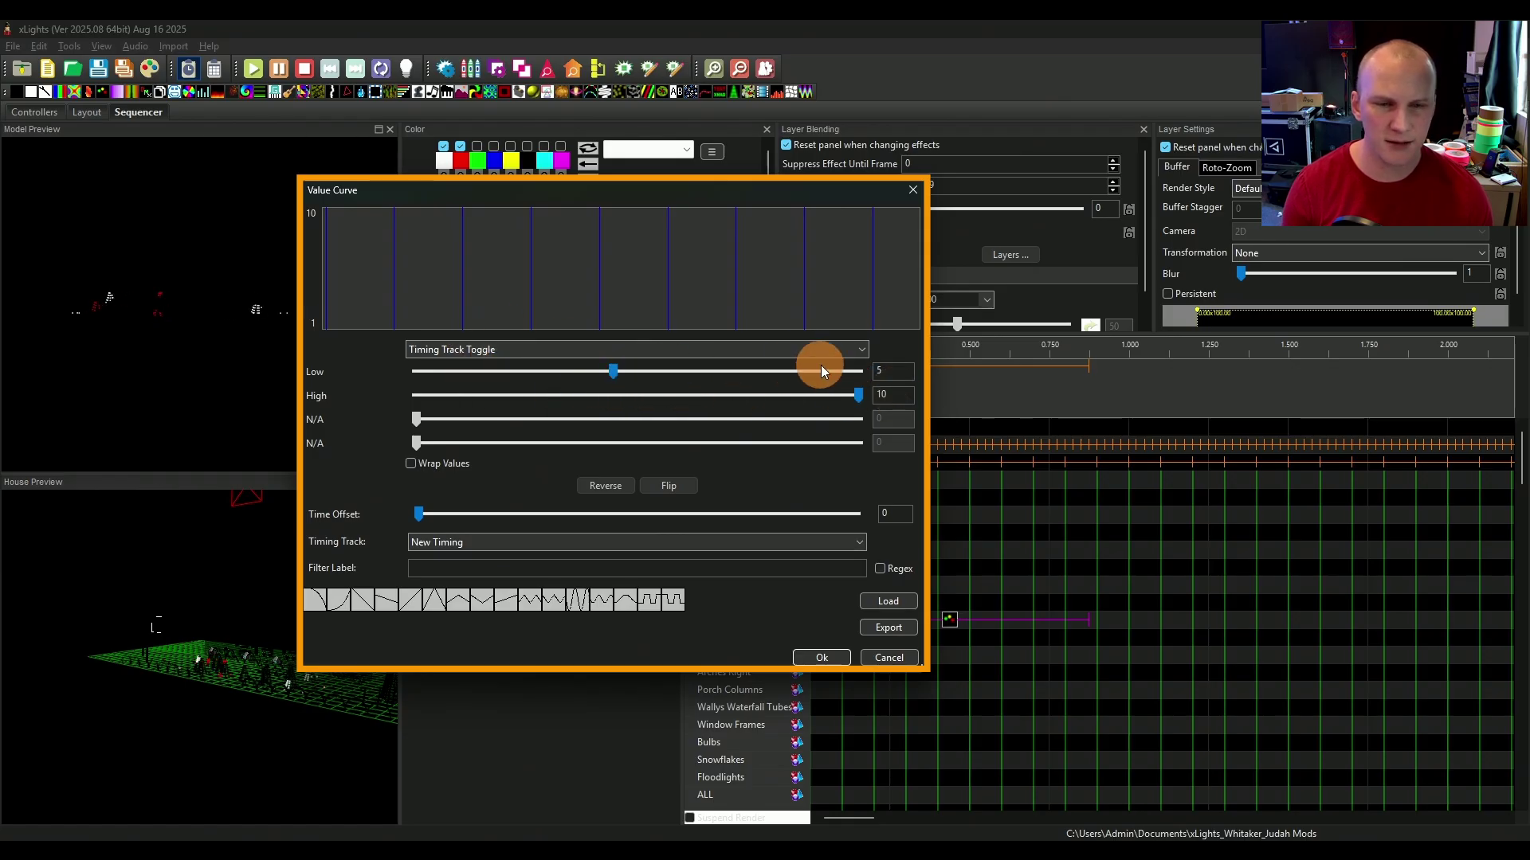
left_click_drag(623, 370, 617, 371)
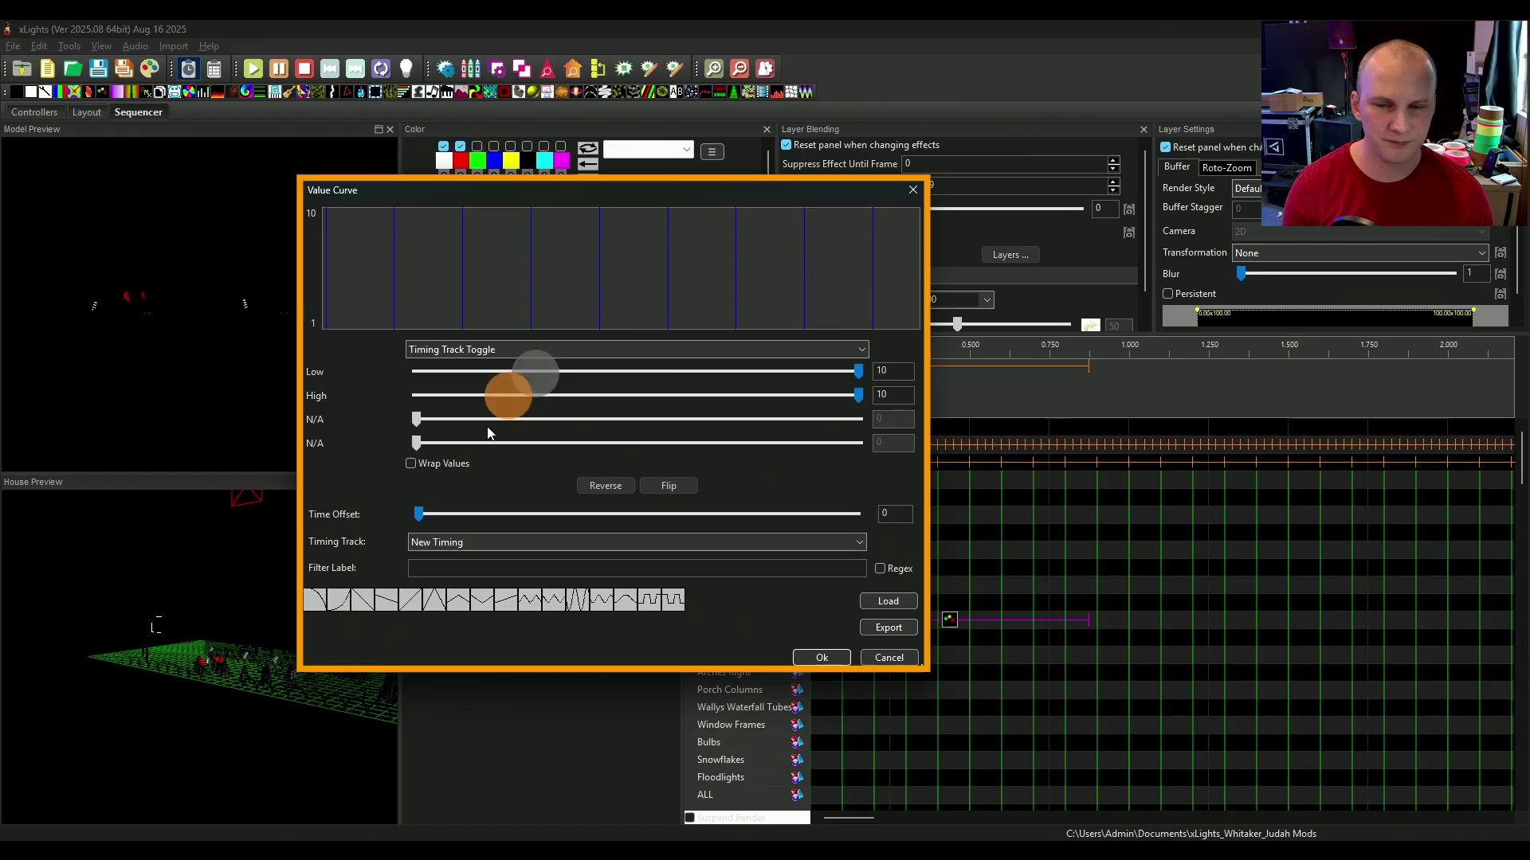
left_click(467, 543)
left_click(461, 585)
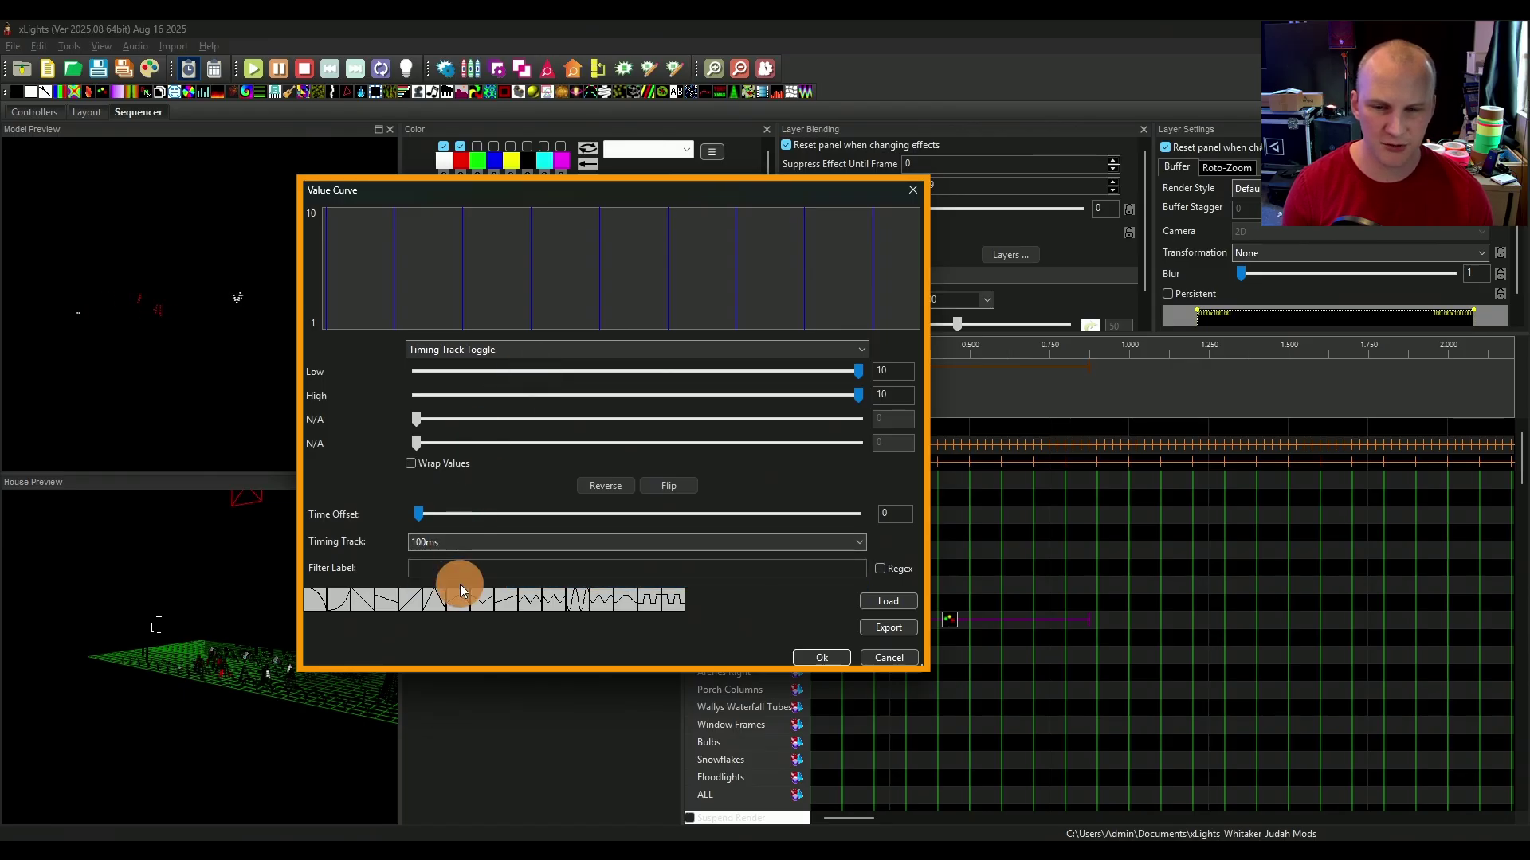
left_click(416, 516)
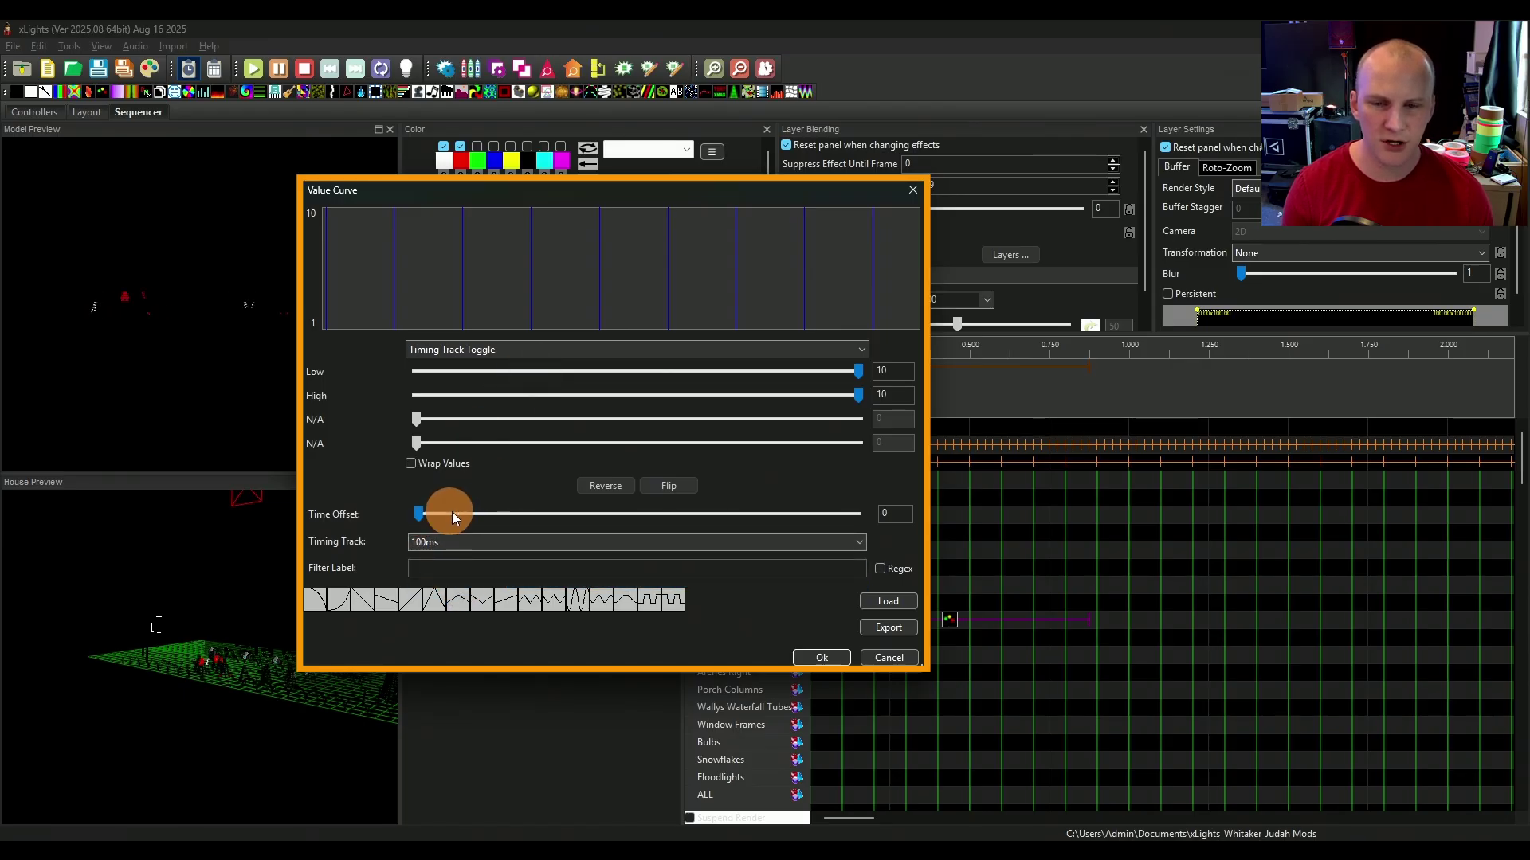
left_click(822, 659)
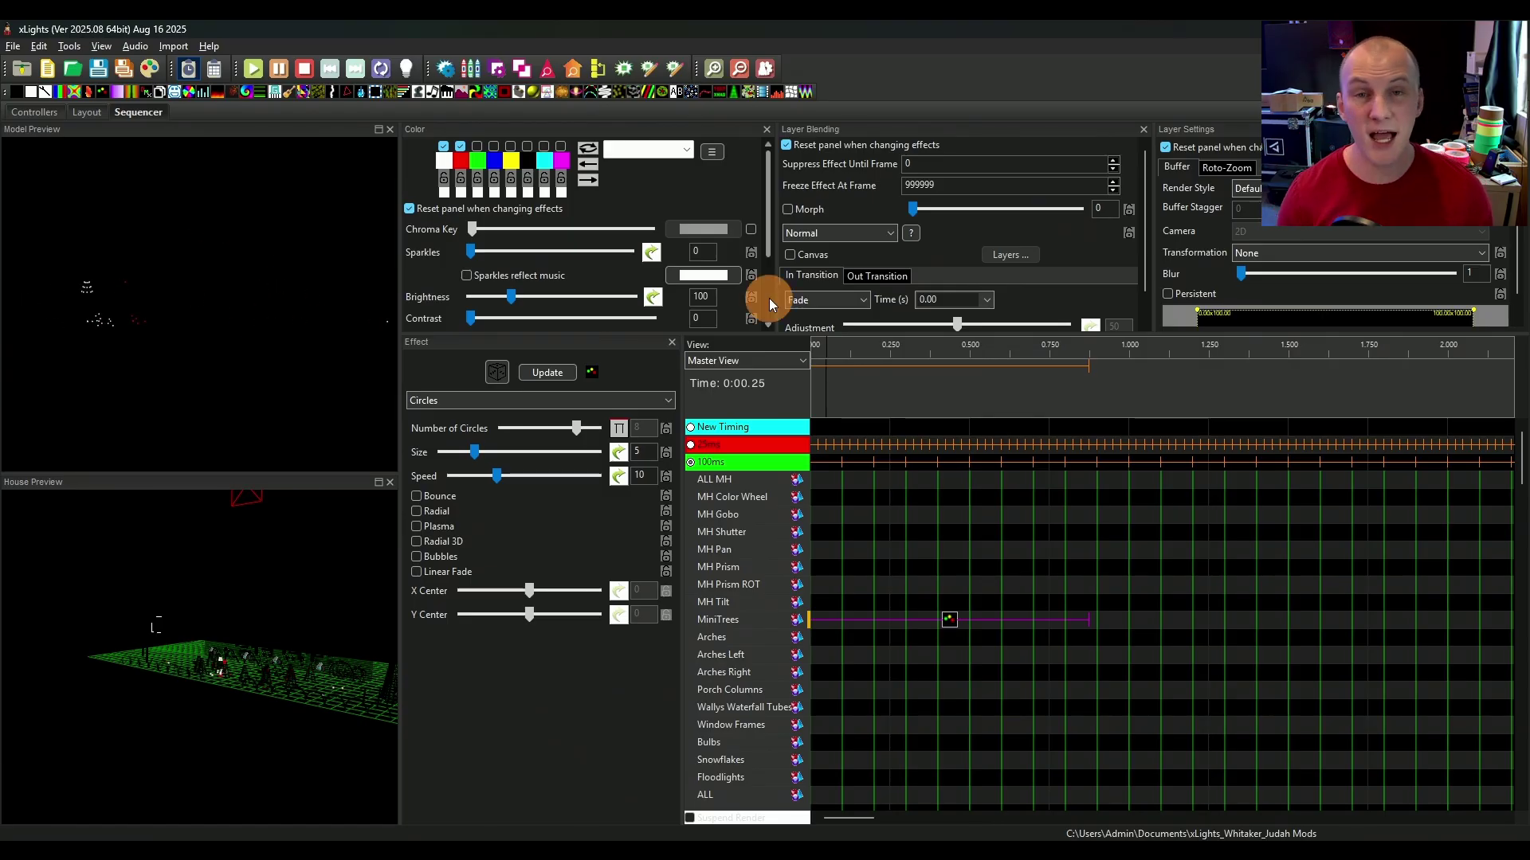
Step: Delete the Circles effect from the MiniTrees row
left_click(755, 620)
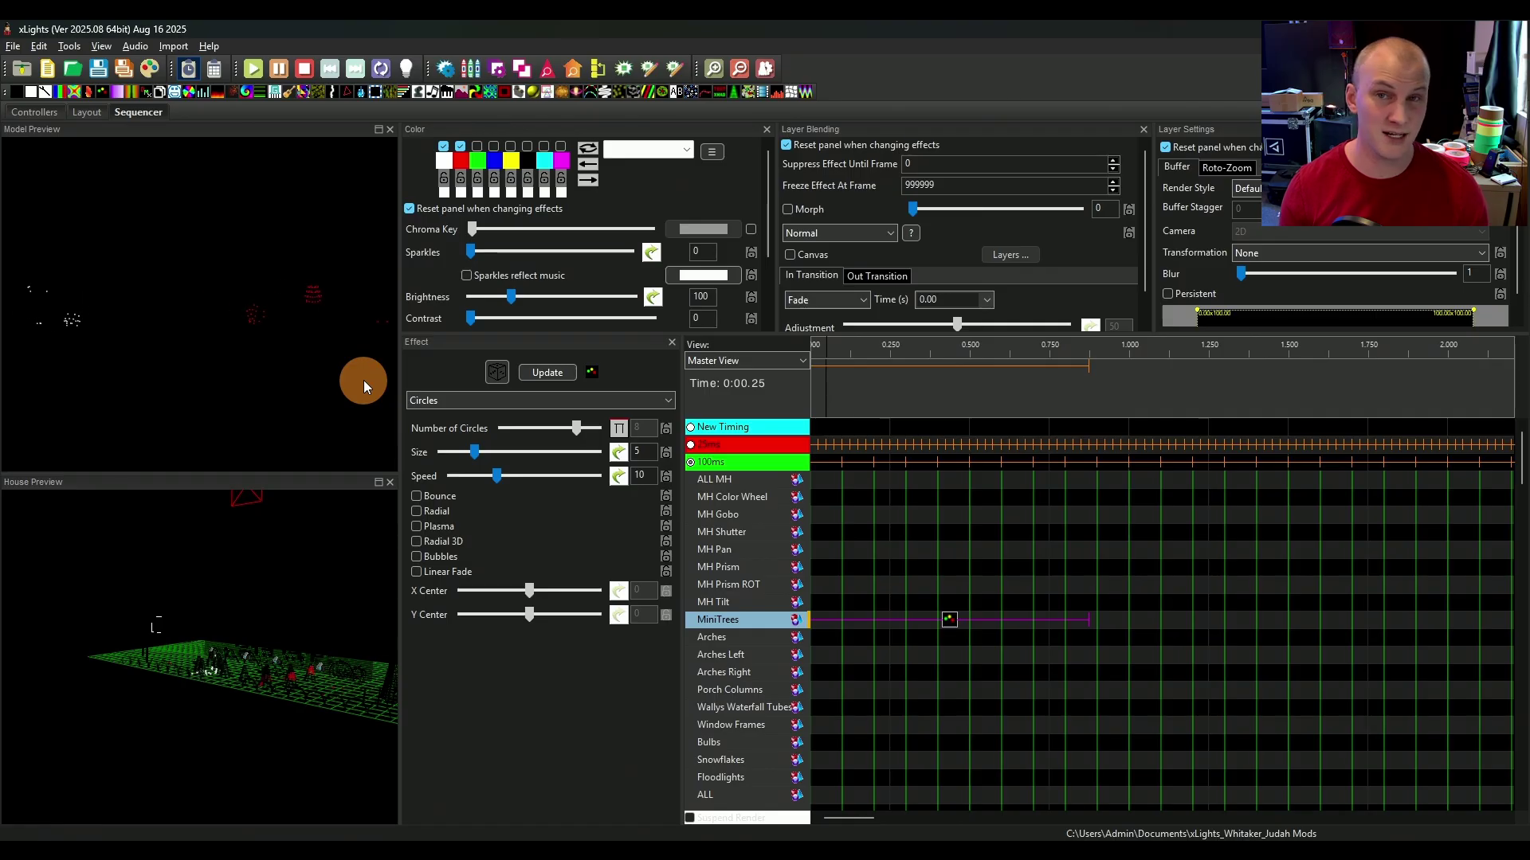
left_click(949, 618)
key("Delete")
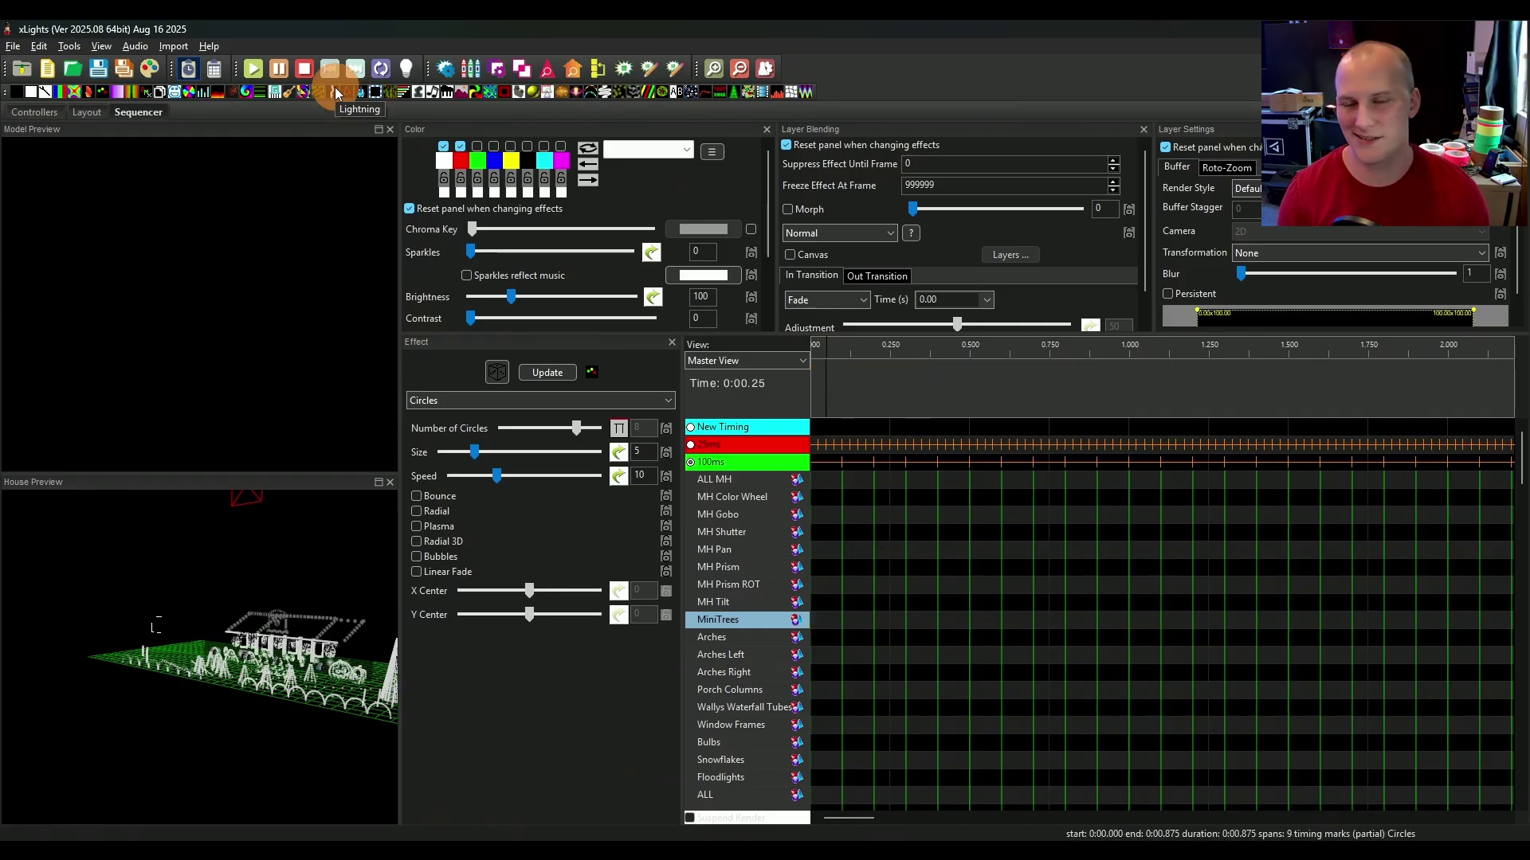
Step: Place a Lightning effect at the start of the MiniTrees row with 20 segments and a bolt width of 10
mouse_move(334, 92)
left_mouse_down()
mouse_move(898, 590)
mouse_move(829, 622)
mouse_move(1057, 624)
mouse_move(1011, 627)
left_mouse_up()
left_click(934, 624)
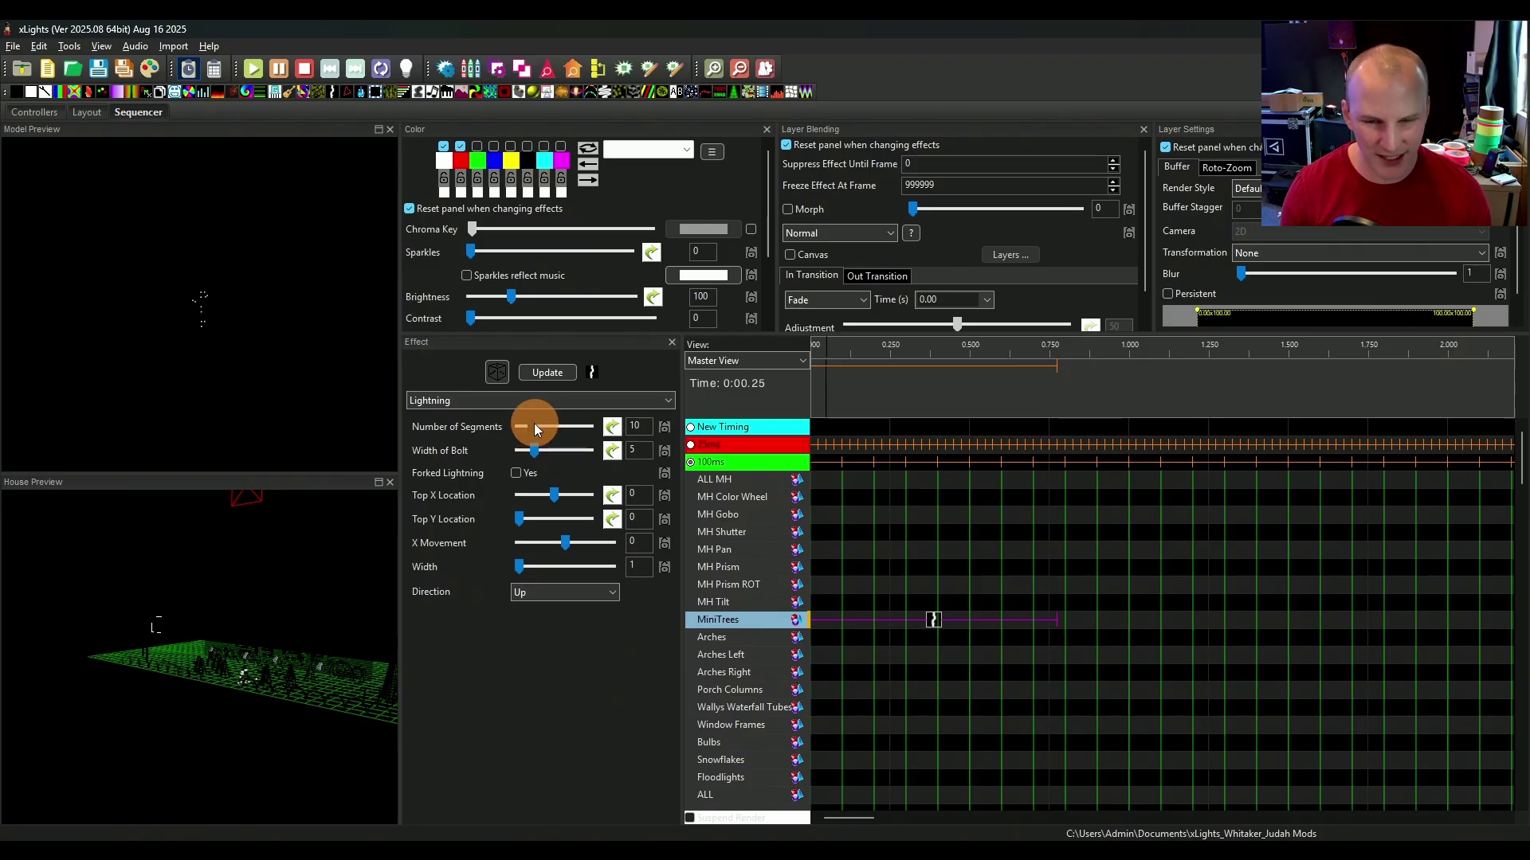
left_click_drag(590, 429, 551, 452)
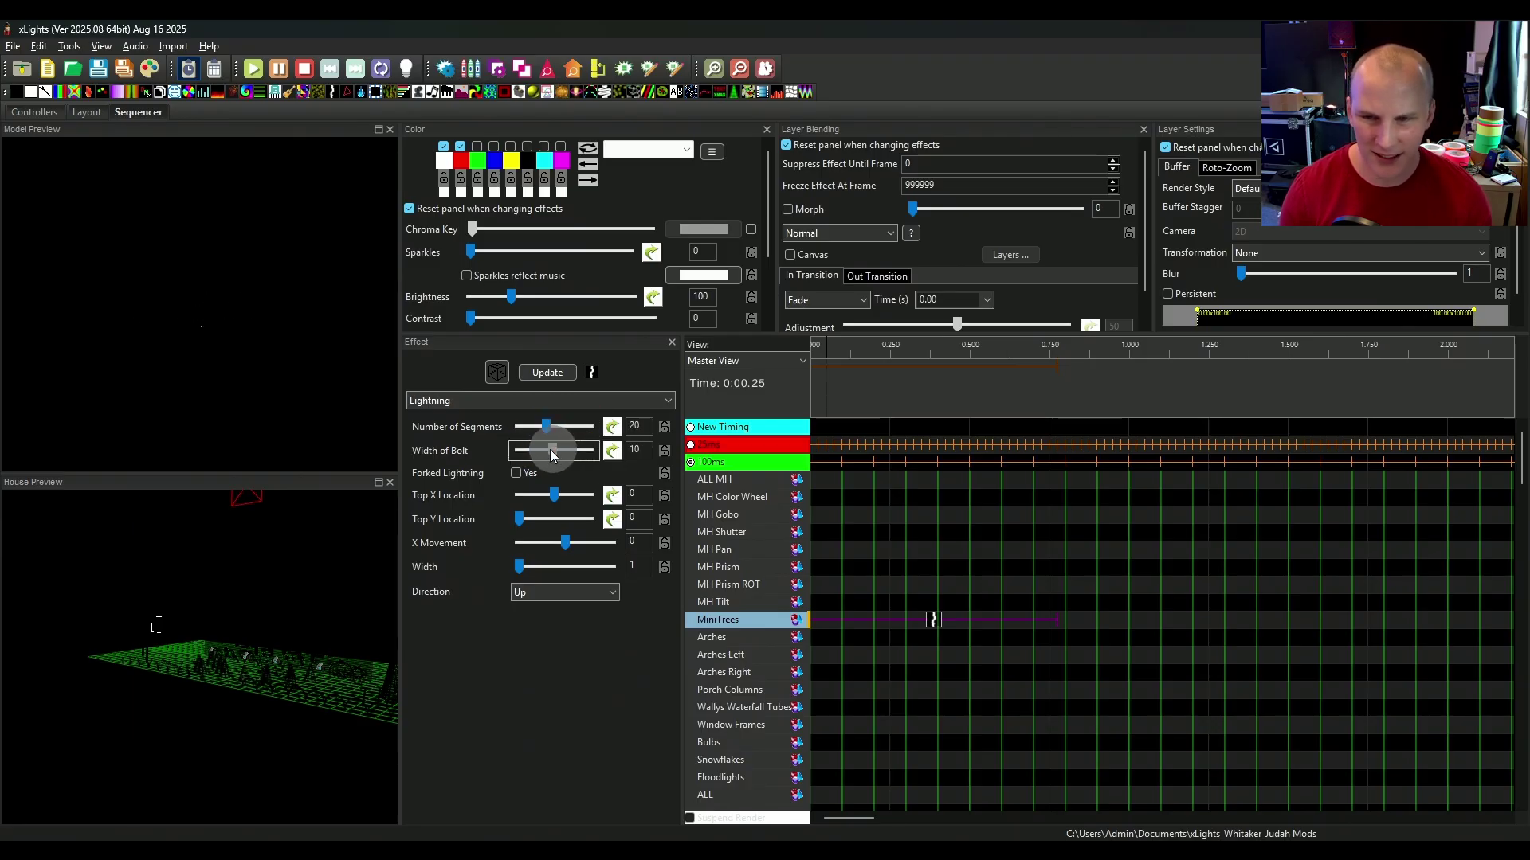
Step: Enable Forked Lightning on the MiniTrees Lightning effect and set its bolt width to 7
left_click(526, 473)
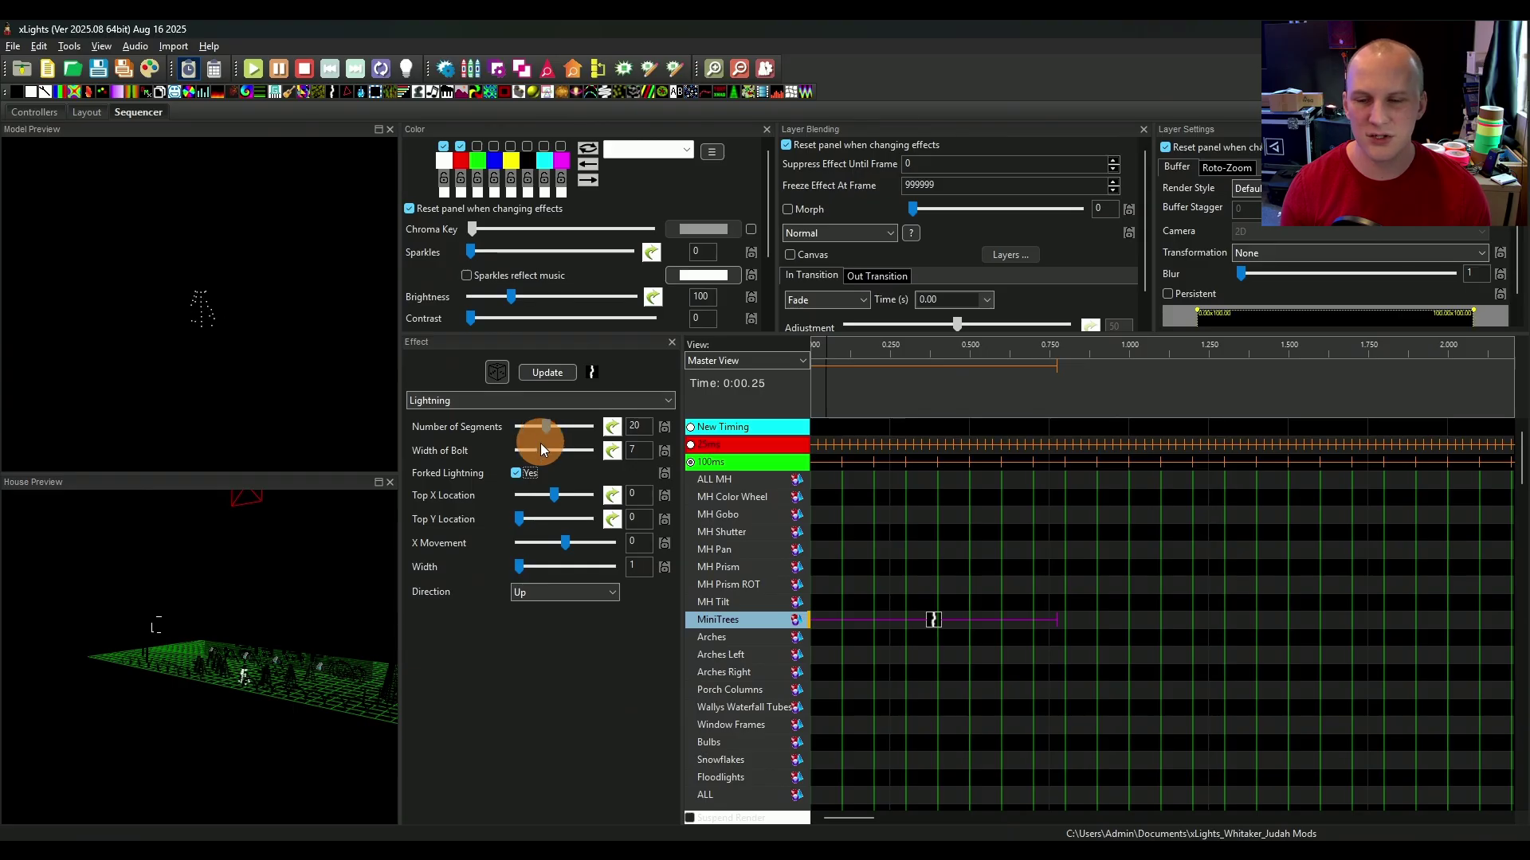
scroll(246, 673, "up", 3)
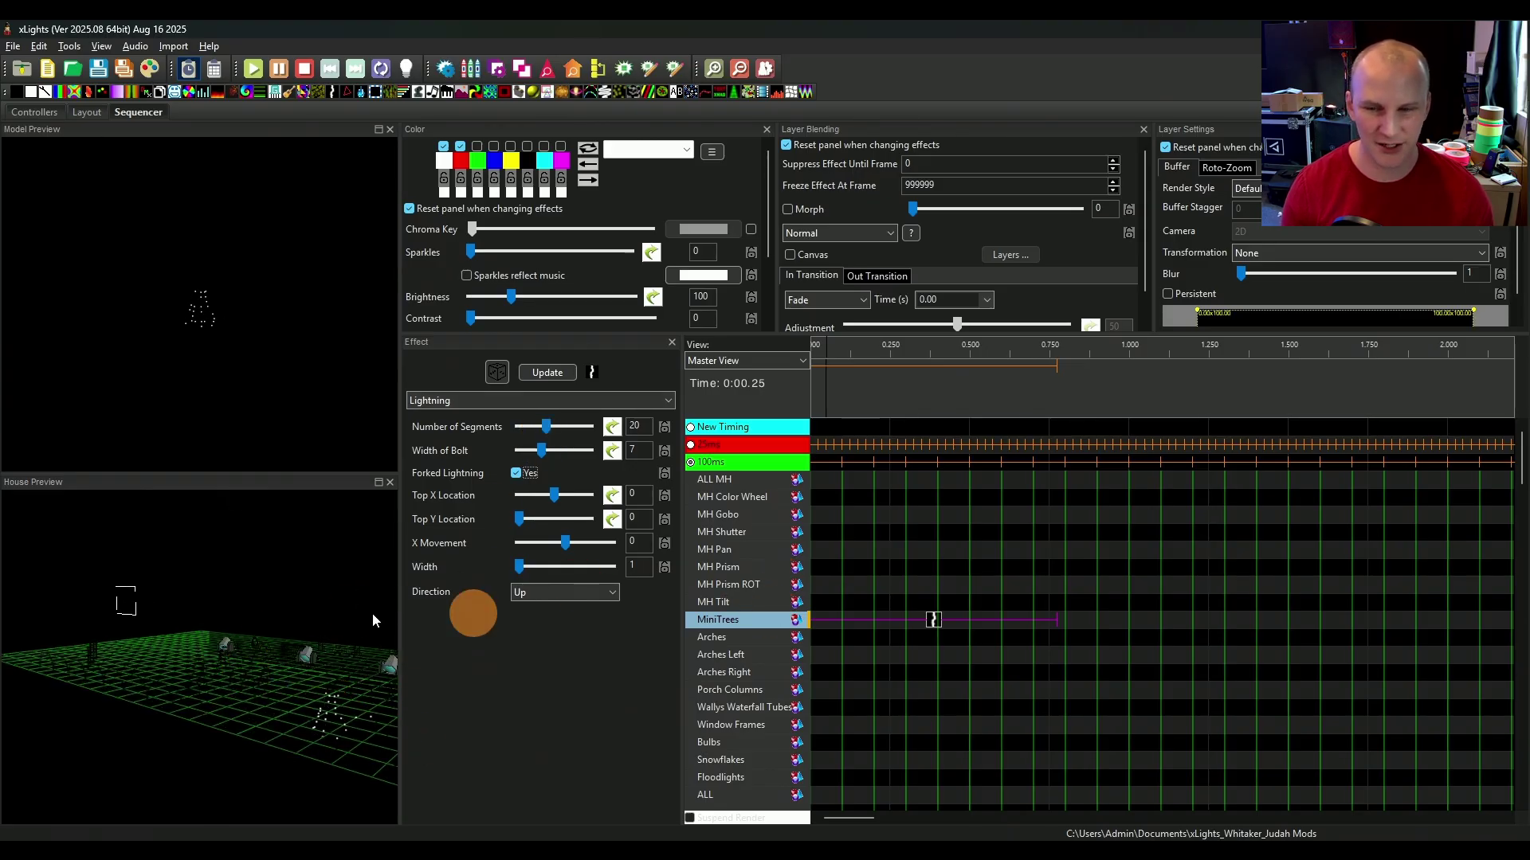
scroll(251, 647, "down", 3)
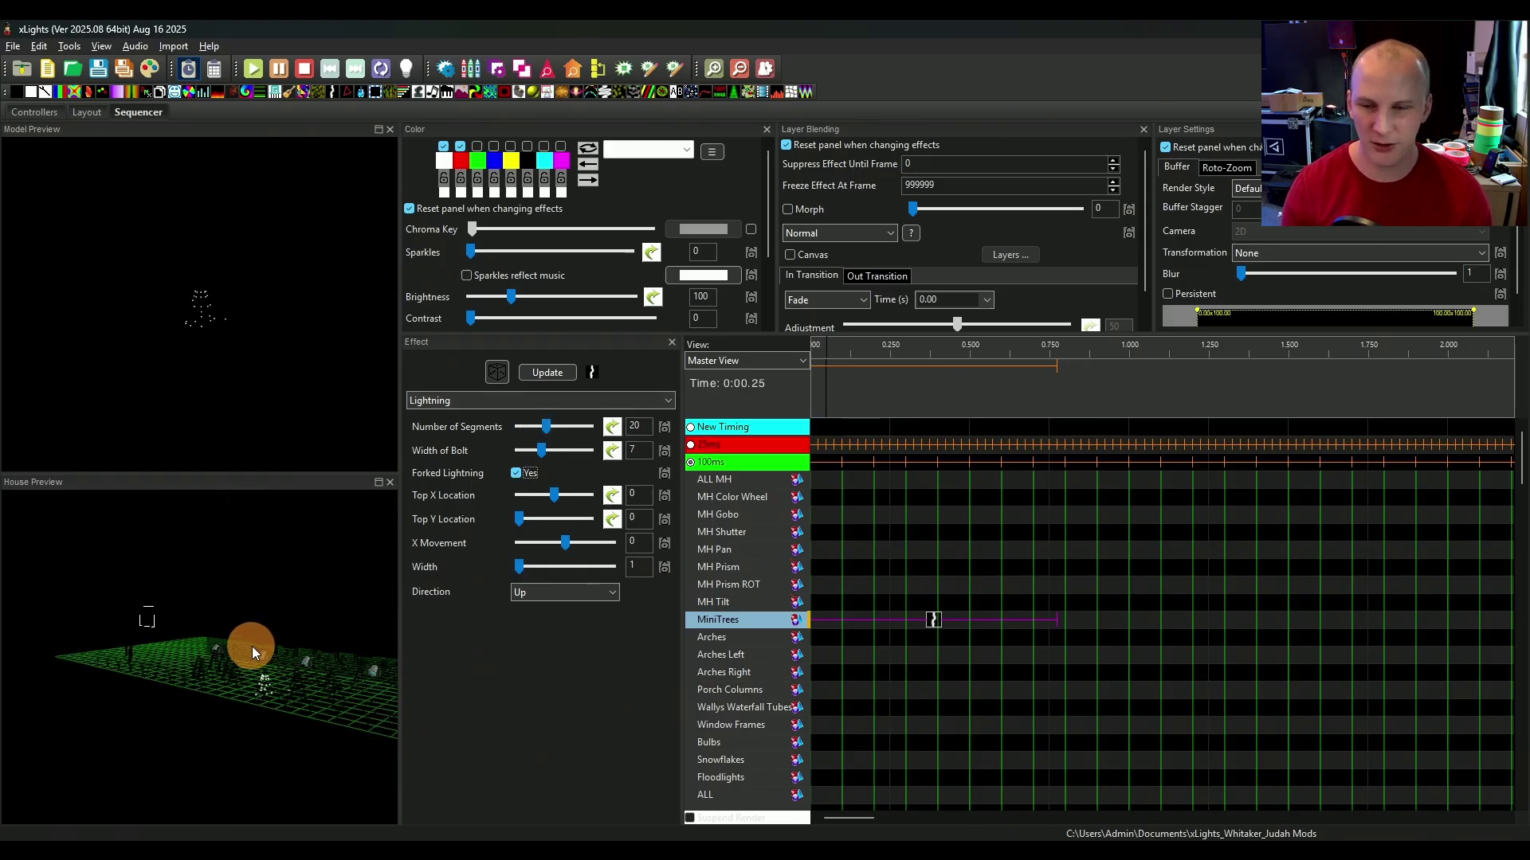
Step: Insert 2 layers below the MiniTrees row and move the Lightning effect down to layer 2
right_click(768, 624)
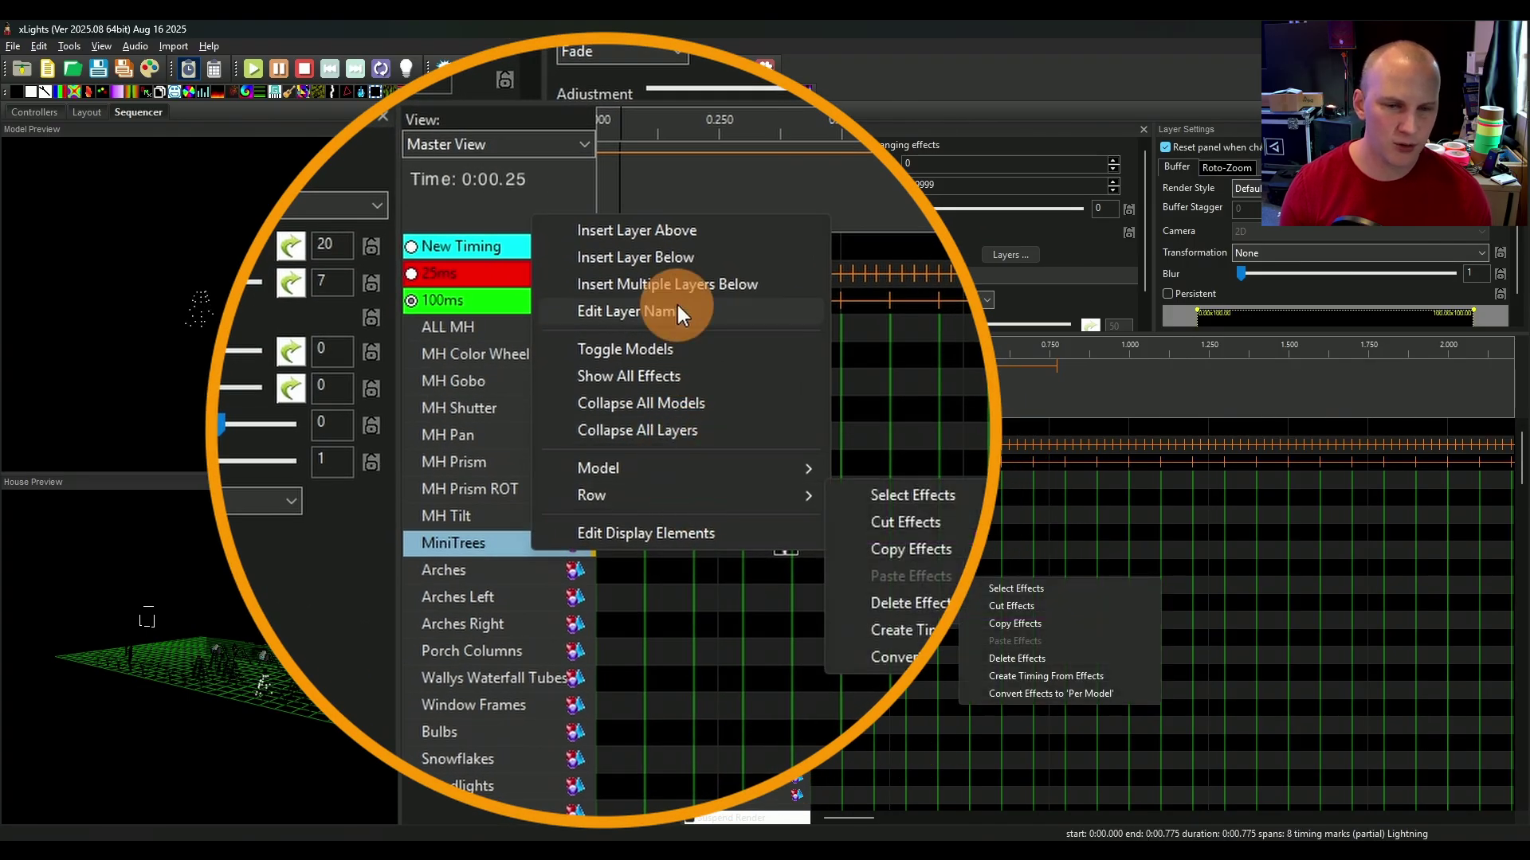
left_click(686, 289)
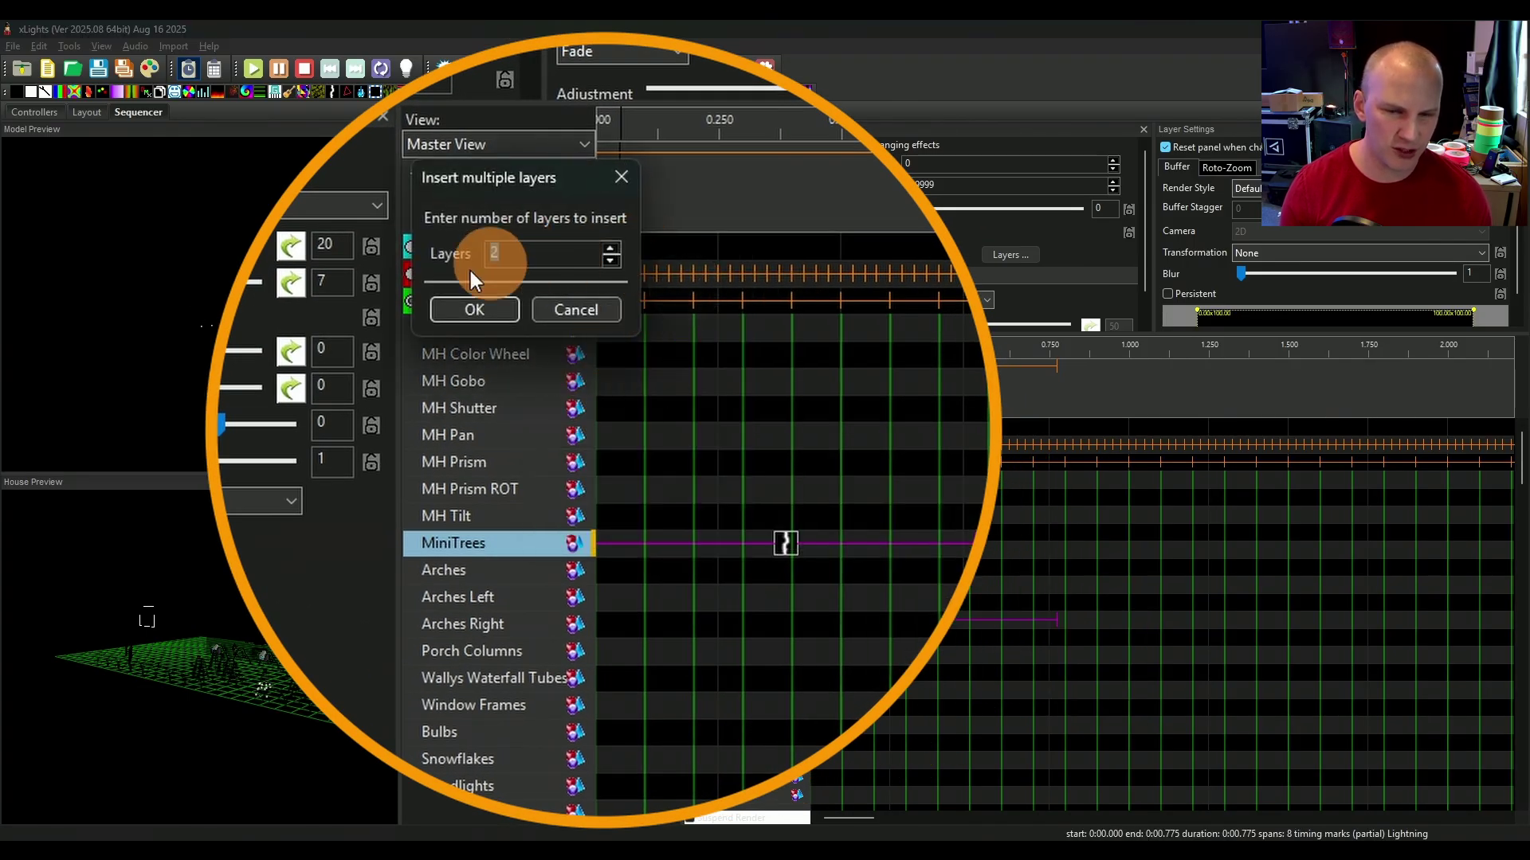
type("2")
left_click(466, 310)
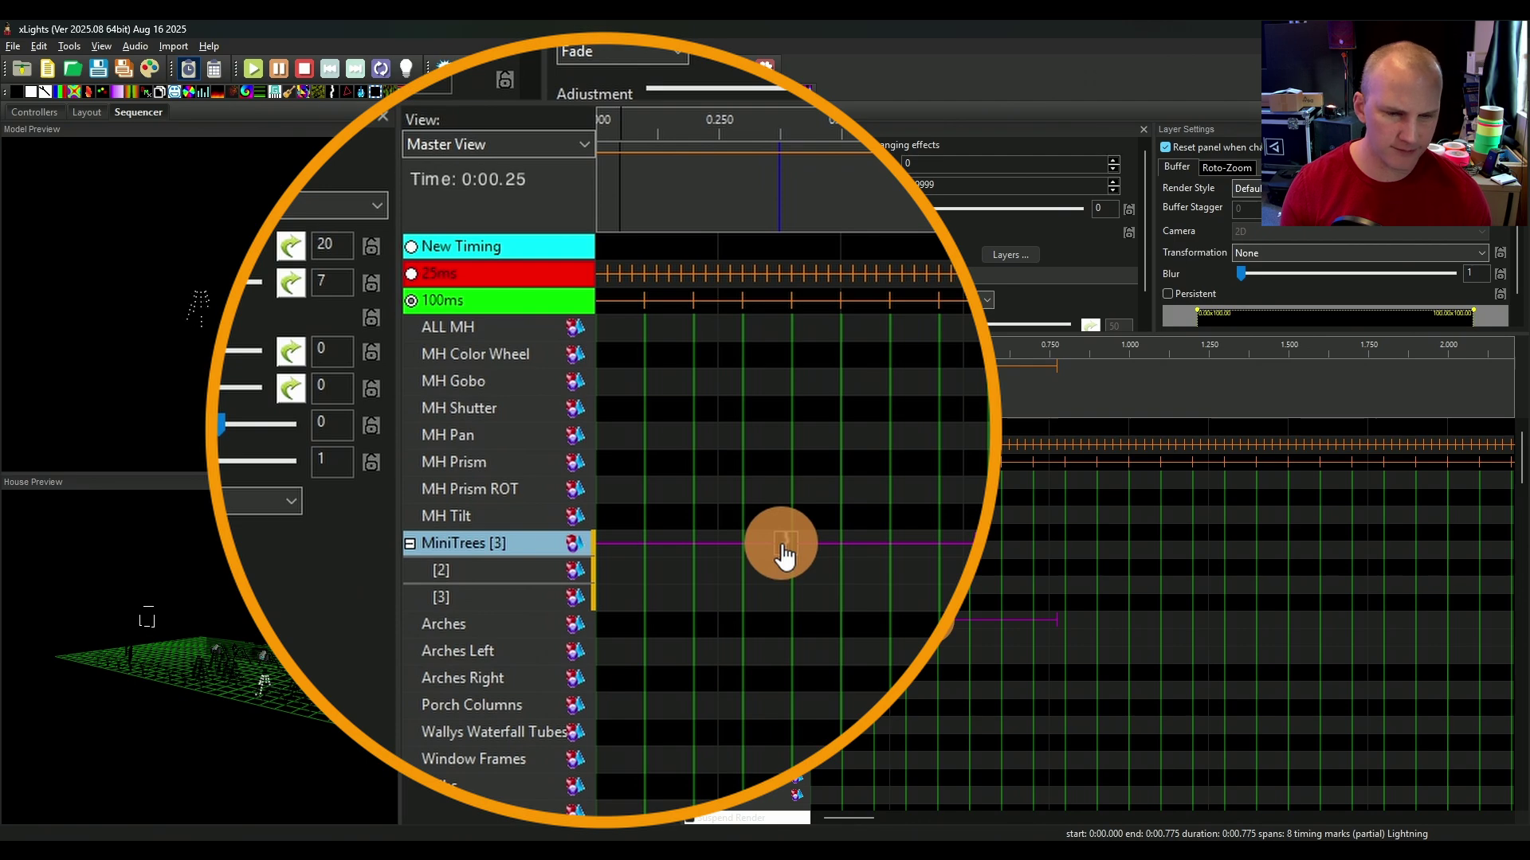
left_click_drag(787, 545, 784, 558)
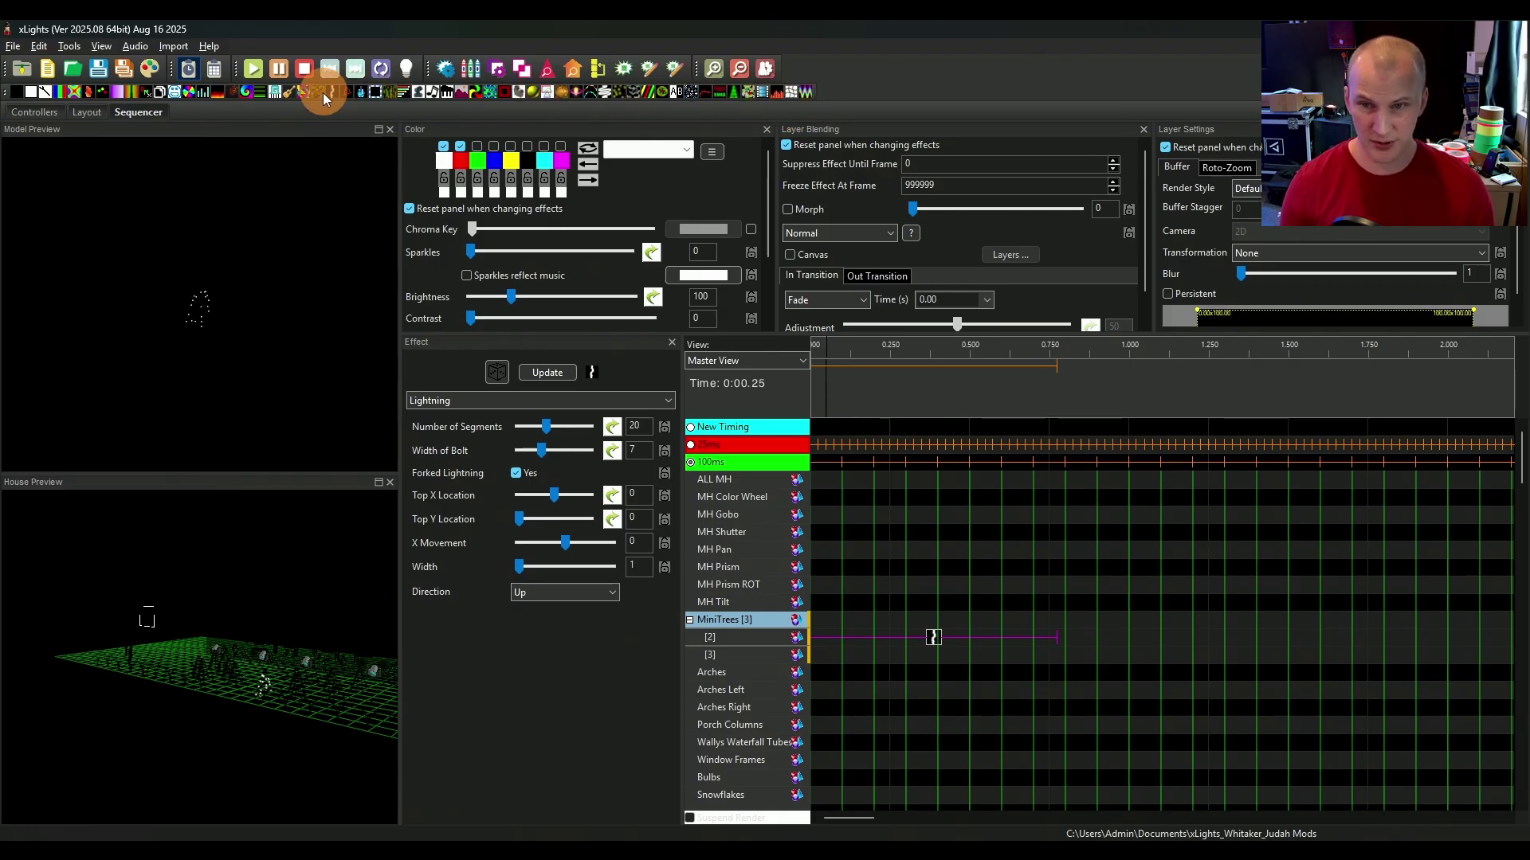
Step: Place a Kaleidoscope effect with rotation 159 above the Lightning, and set the Lightning to 43 segments, X Movement -6 and Width 4
left_click_drag(323, 98, 1059, 616)
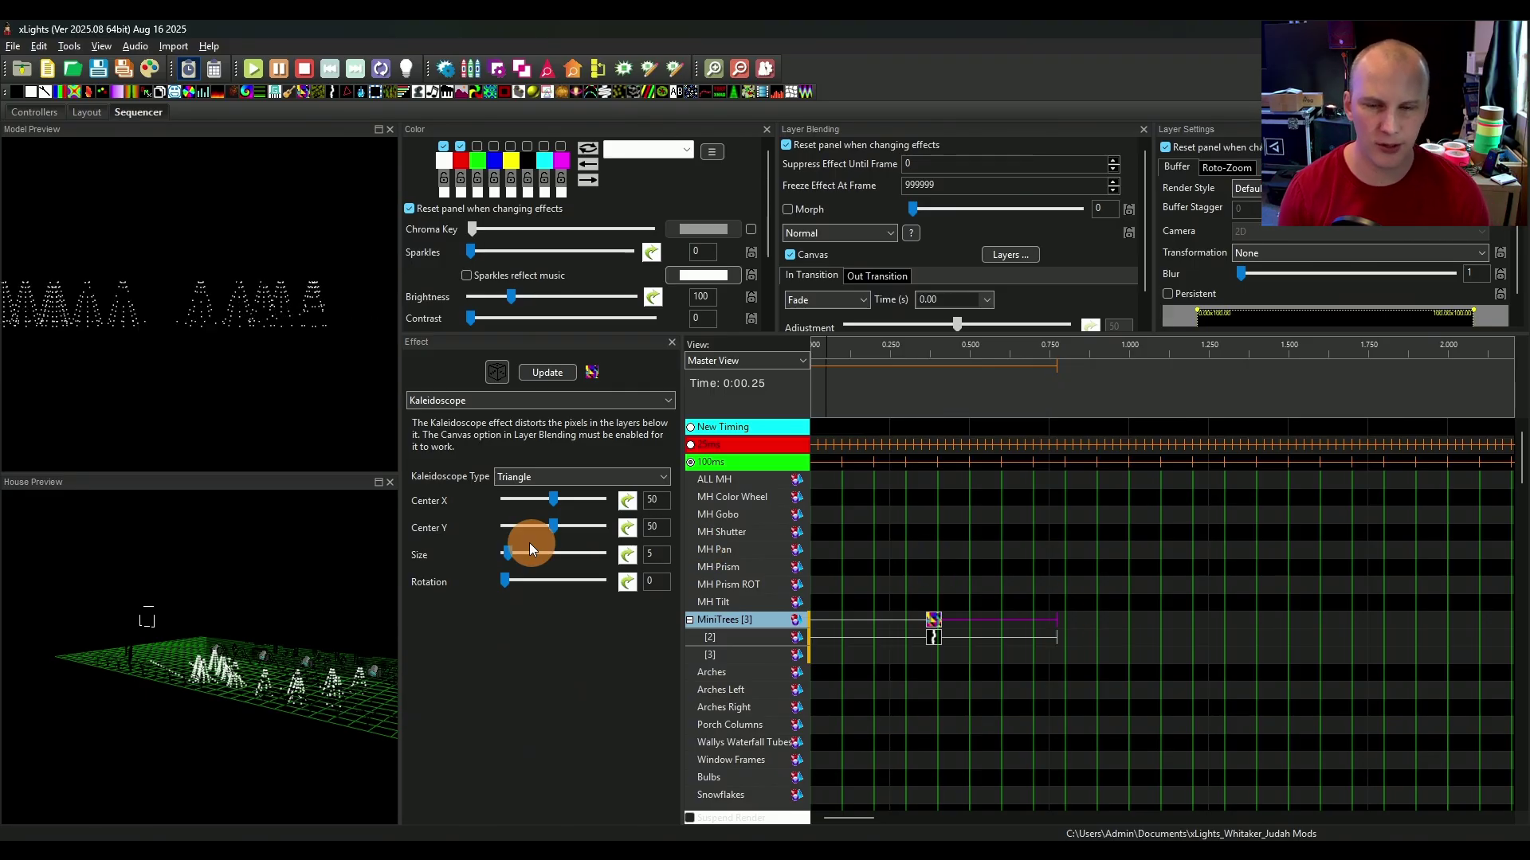
left_click_drag(506, 580, 548, 580)
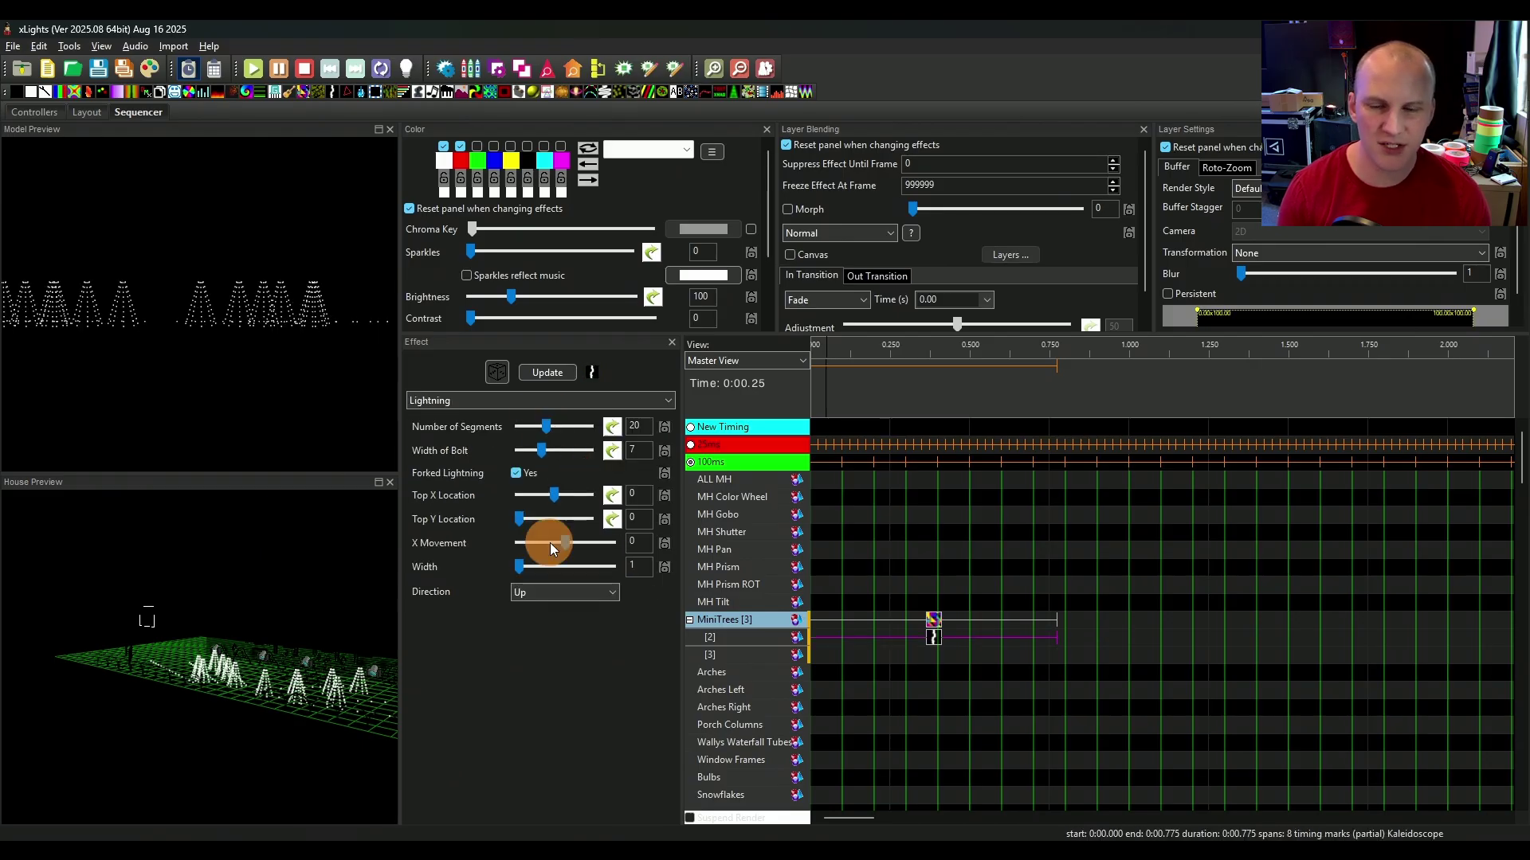
mouse_move(562, 542)
left_mouse_down()
mouse_move(522, 562)
mouse_move(566, 563)
left_mouse_up()
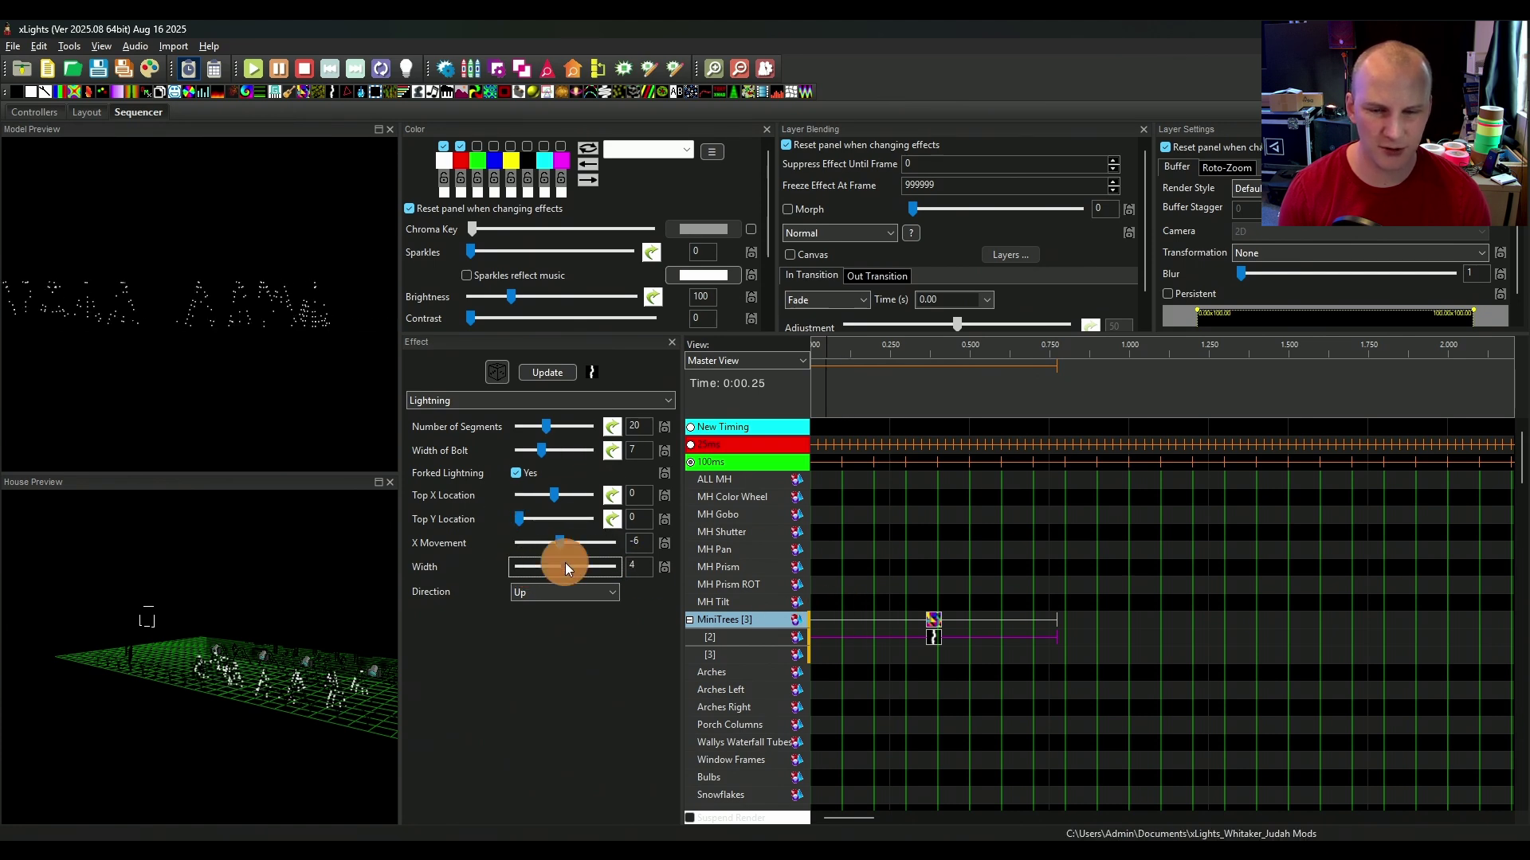
left_click_drag(546, 428, 578, 432)
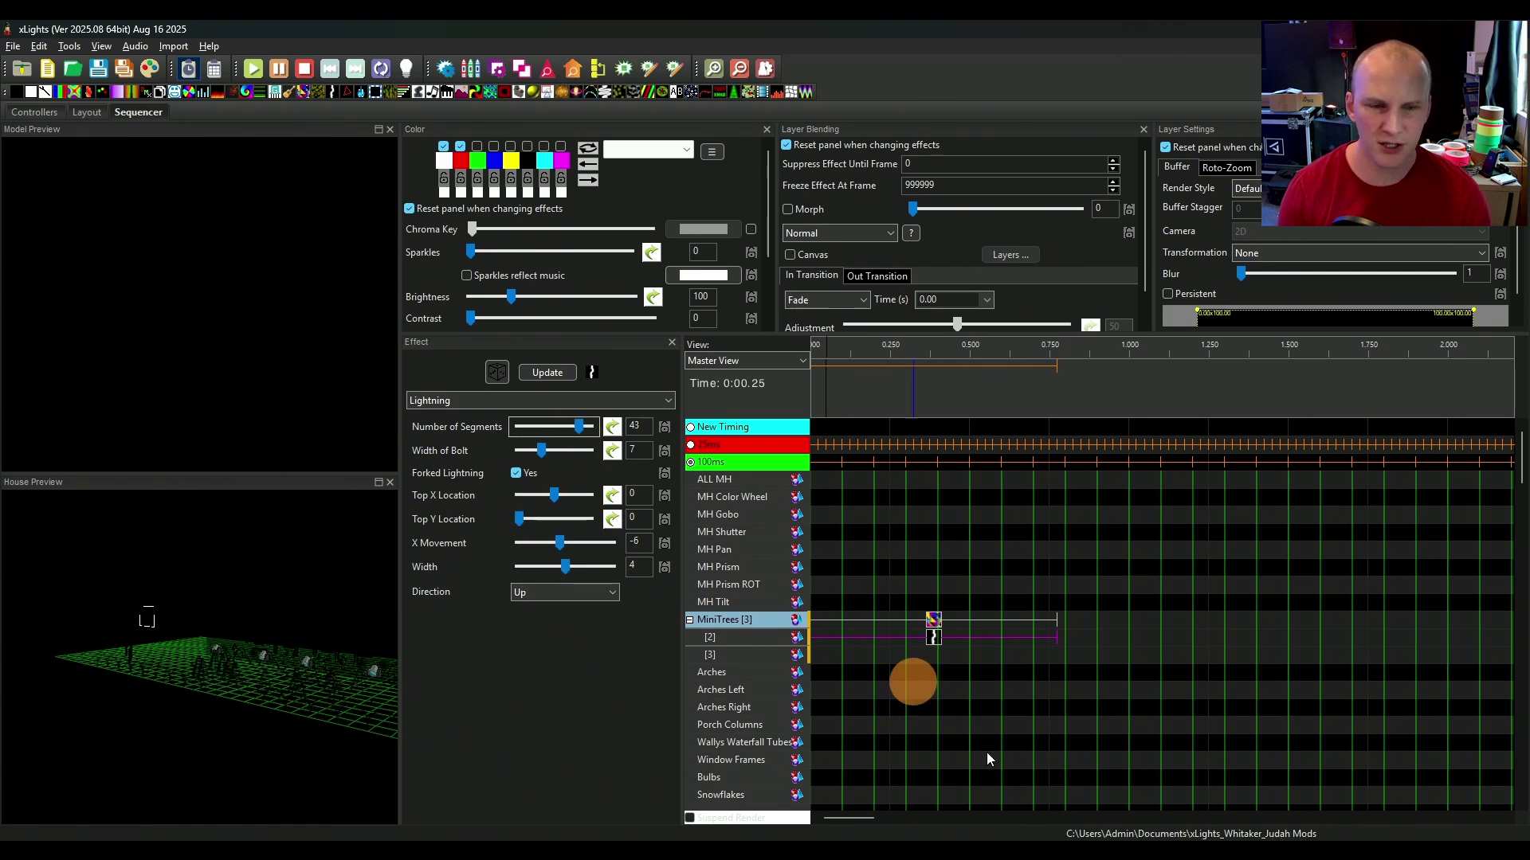
Step: Keep the Kaleidoscope effect's type as Triangle and set its Center X to 52
left_click(932, 620)
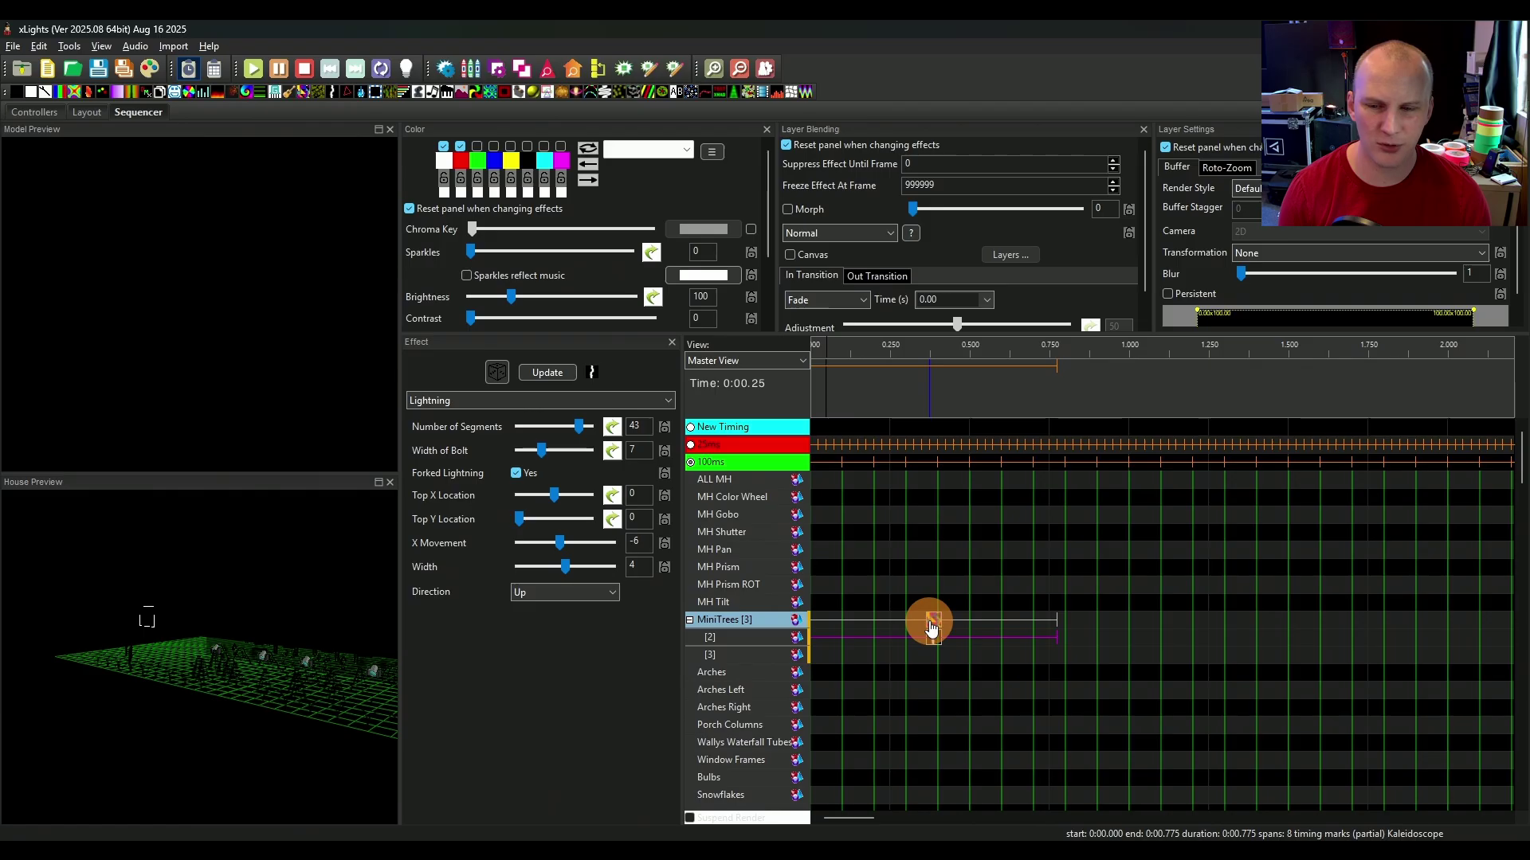
left_click(930, 621)
left_click(517, 476)
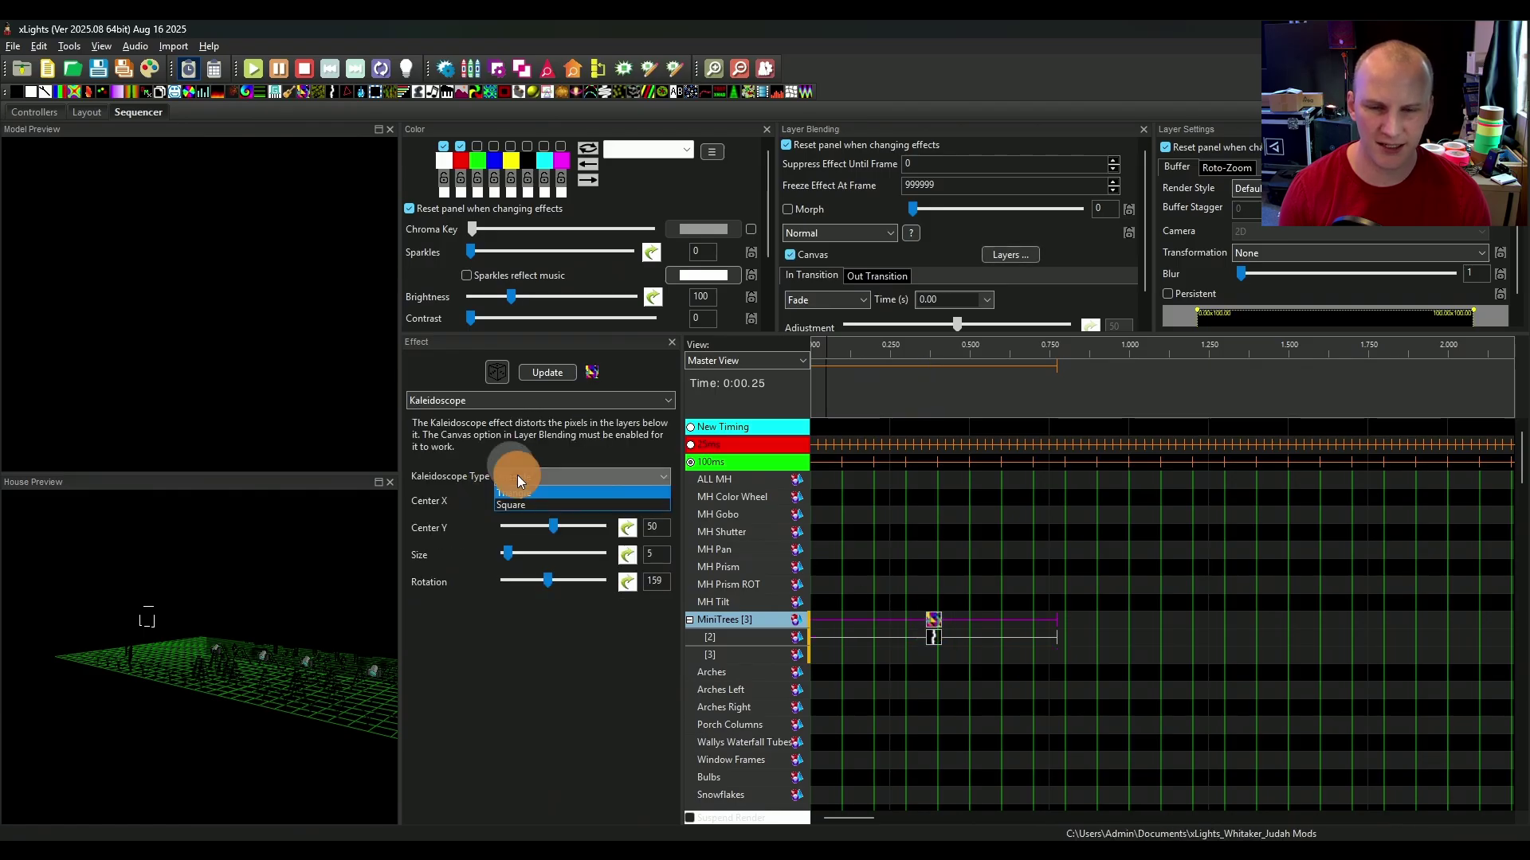
left_click(522, 498)
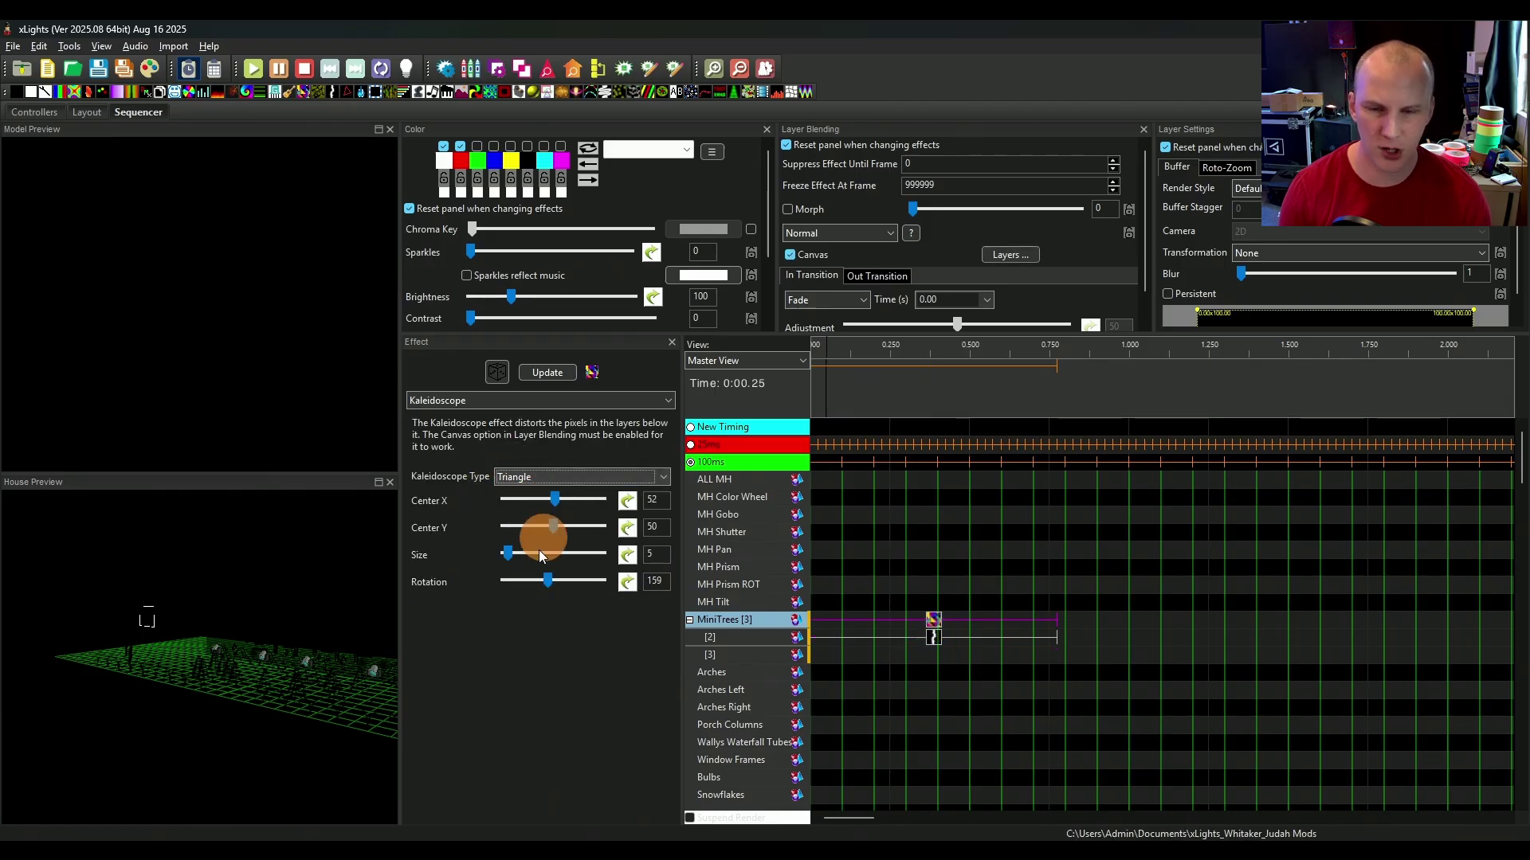
Step: Delete the Kaleidoscope effect from the first MiniTrees layer
left_click(939, 636)
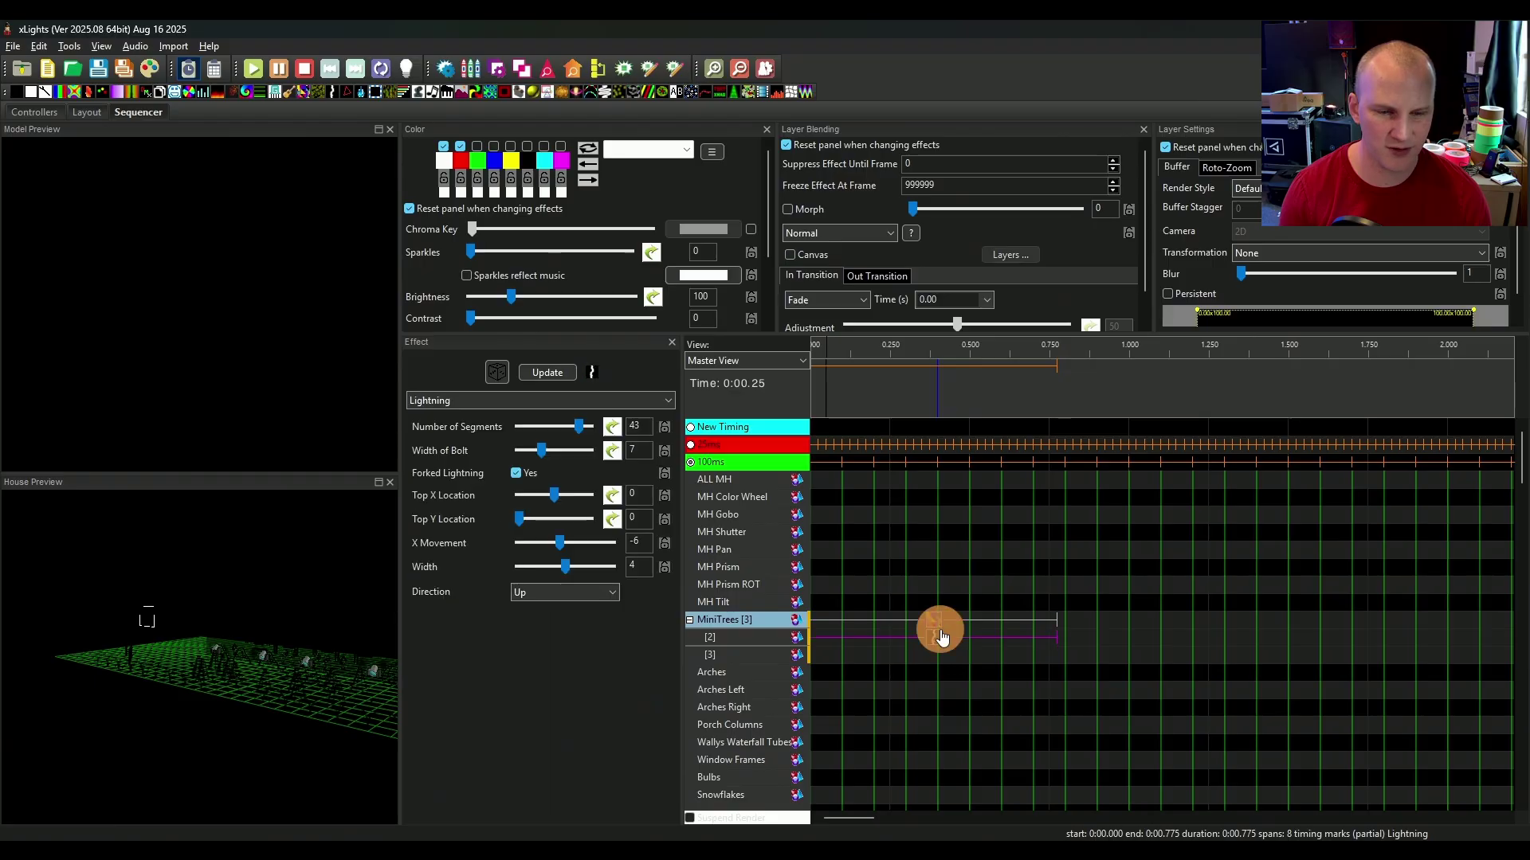
left_click(859, 351)
left_click(936, 621)
key("Delete")
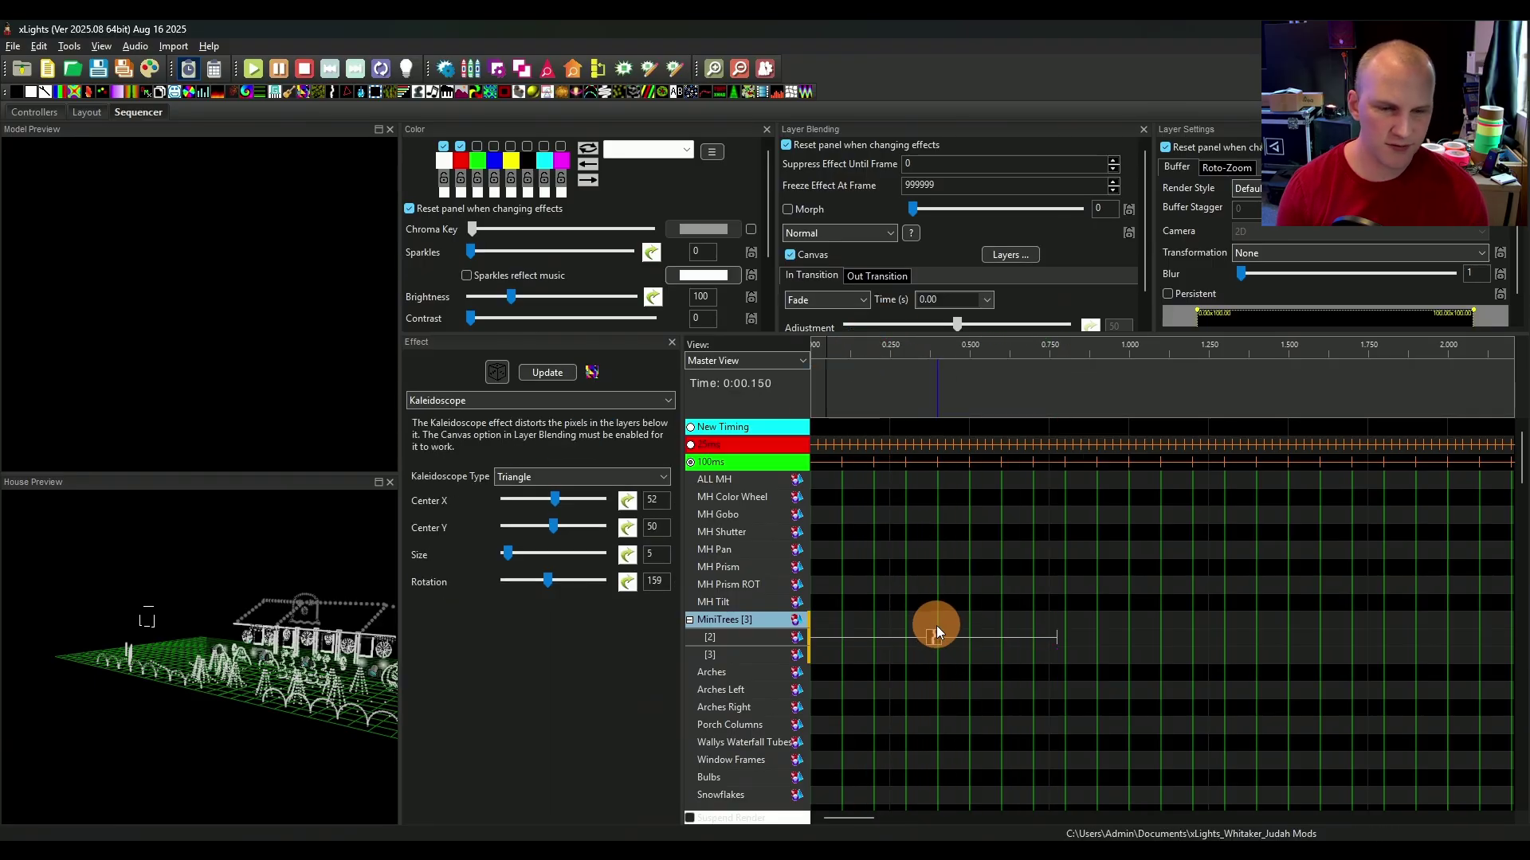
Step: Set the layer 2 Lightning effect's bolt width to 15, Top X Location to 2 and X Movement to 0
left_click(933, 635)
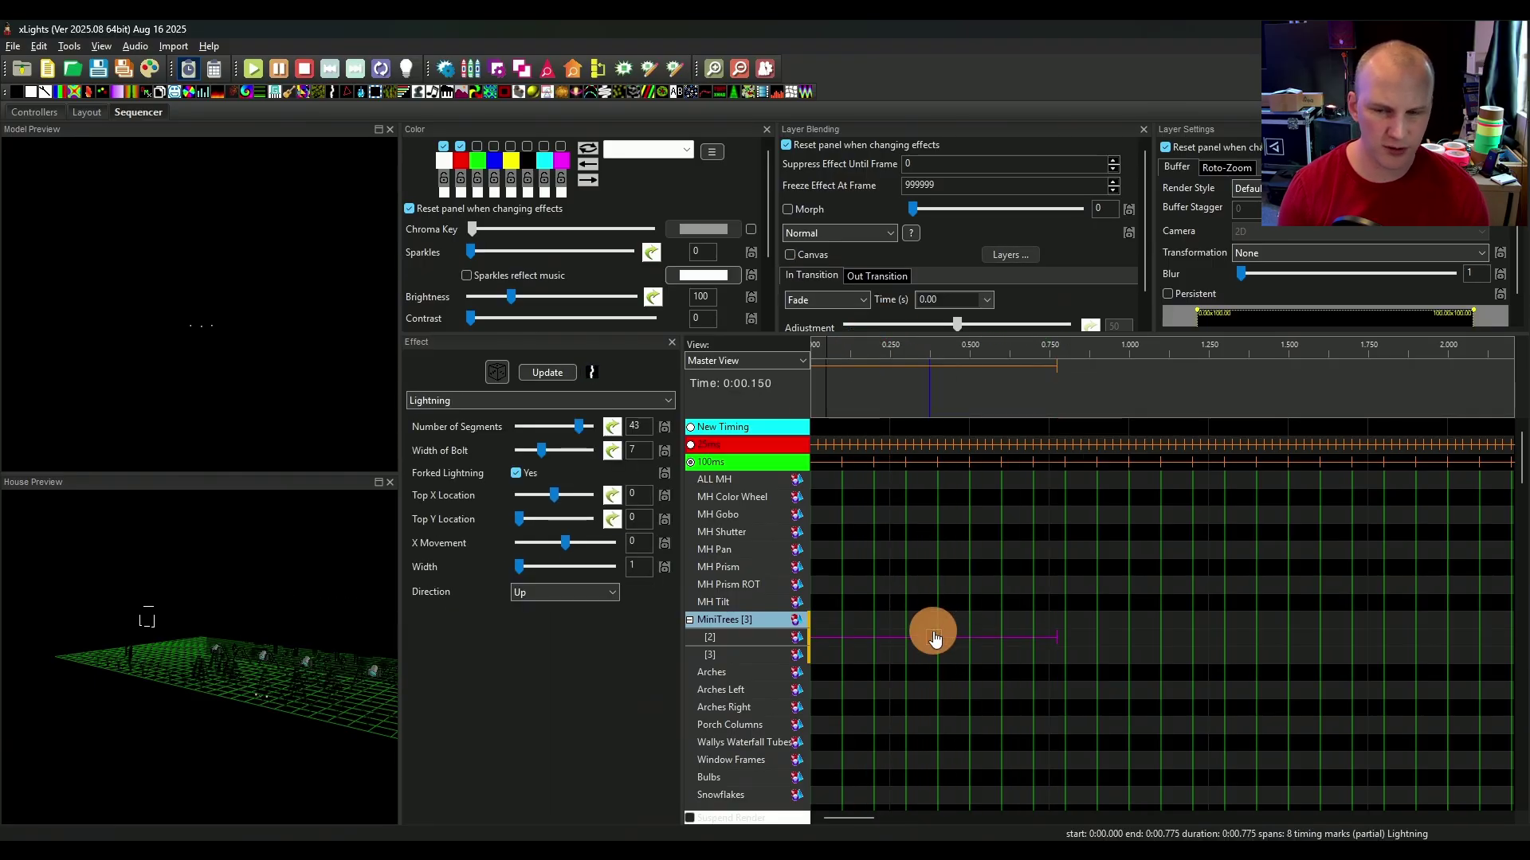
left_click(935, 637)
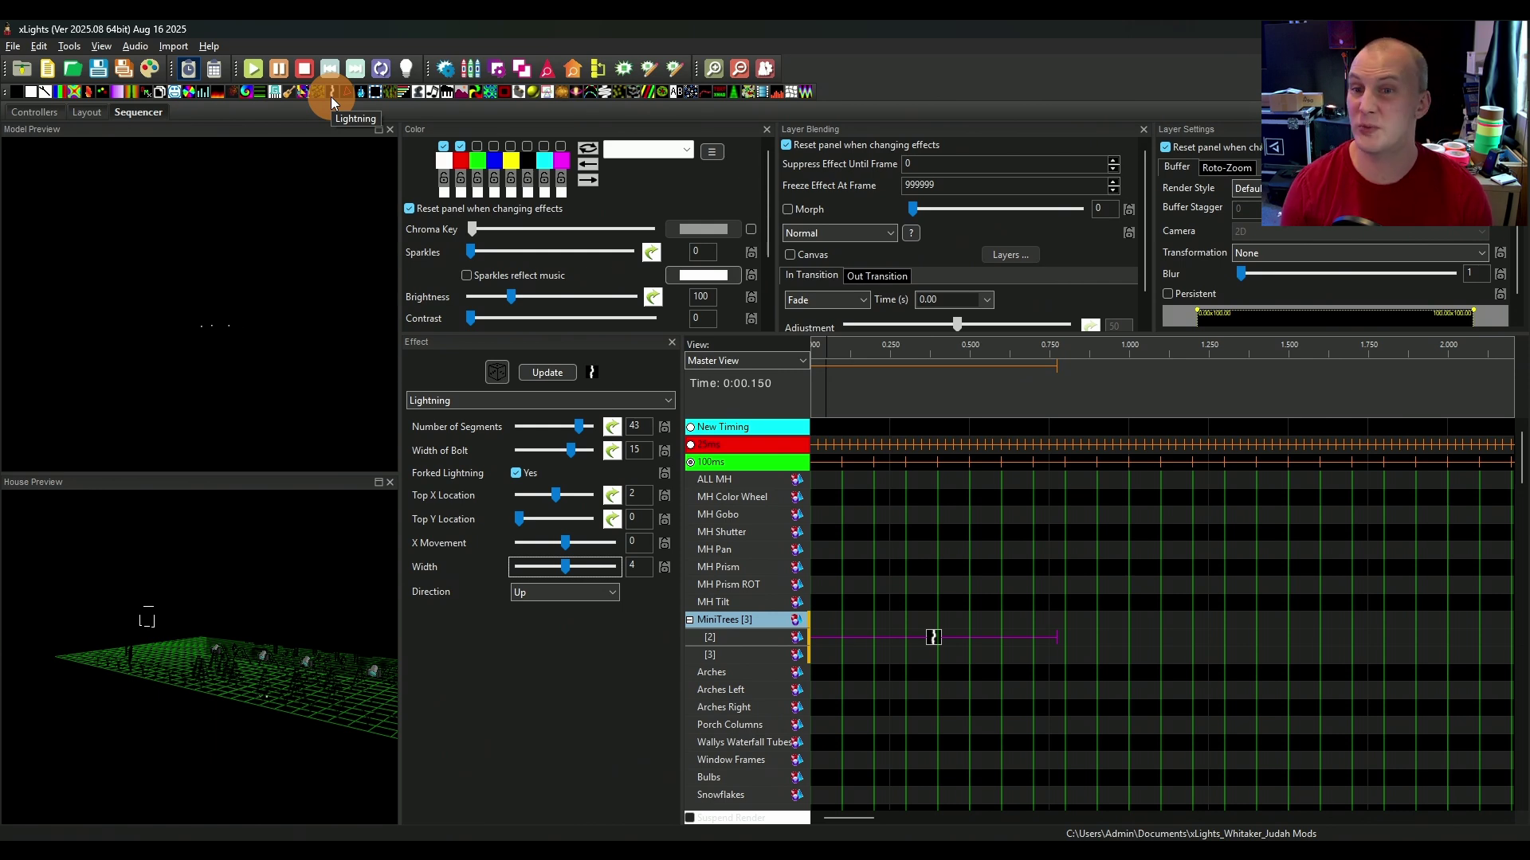
Step: Try the sequence playback at 3/4 speed and return it to full speed
left_click(135, 48)
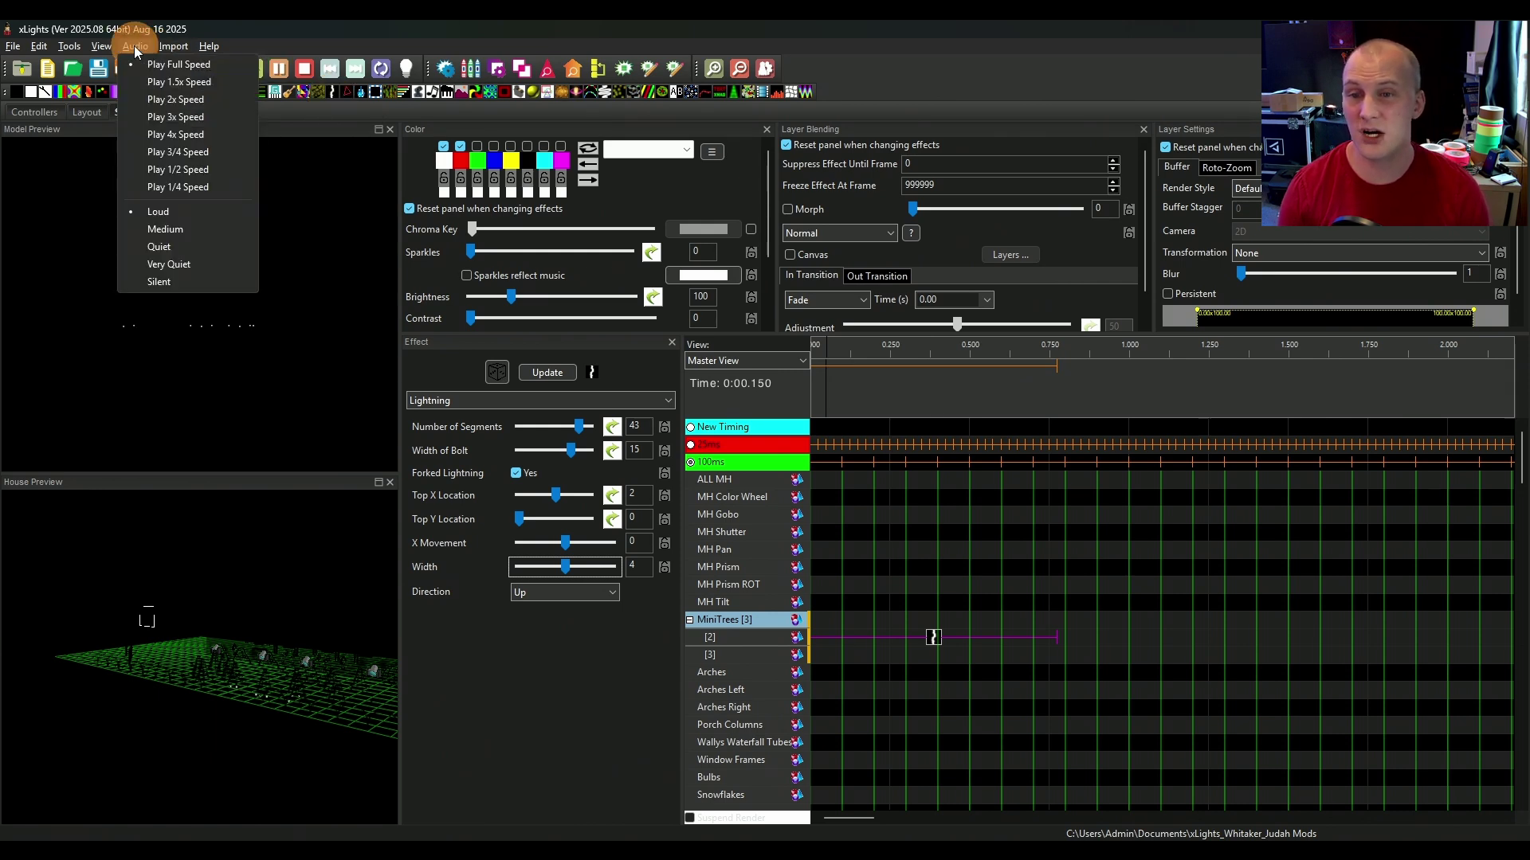
left_click(171, 156)
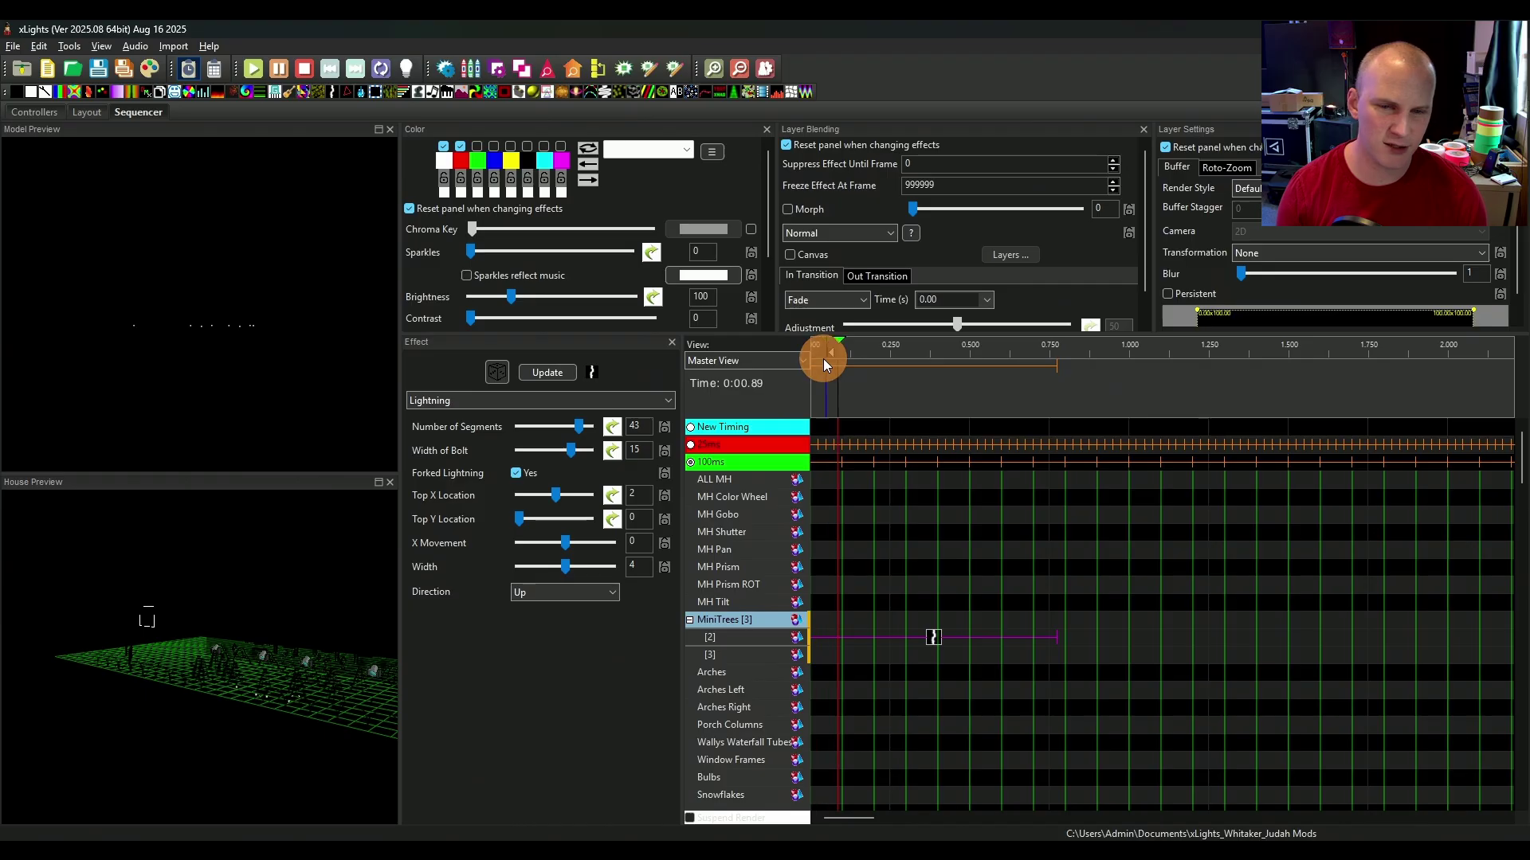
left_click(134, 45)
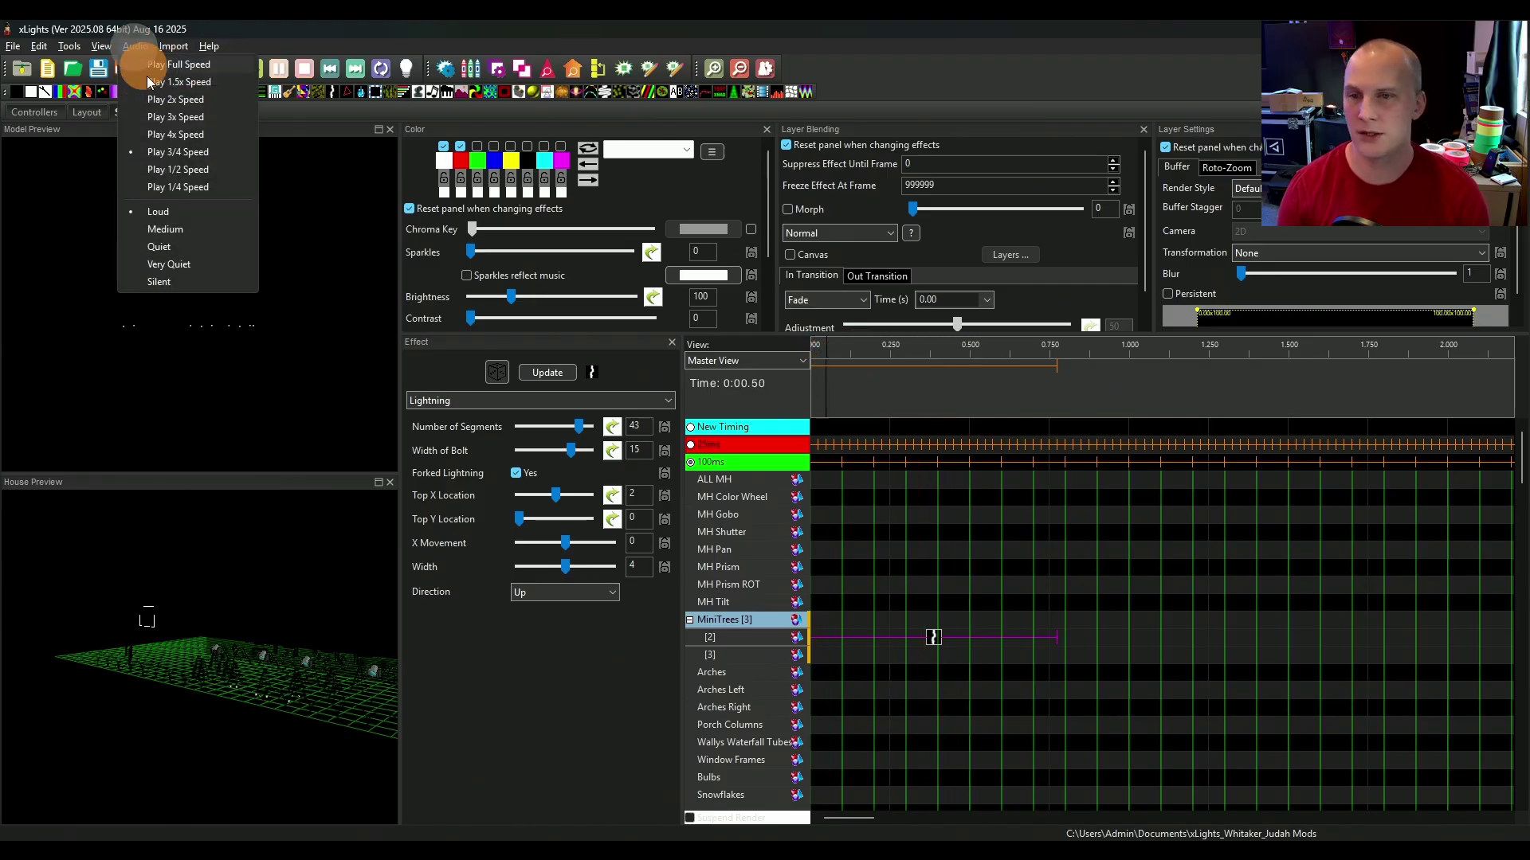
left_click(147, 70)
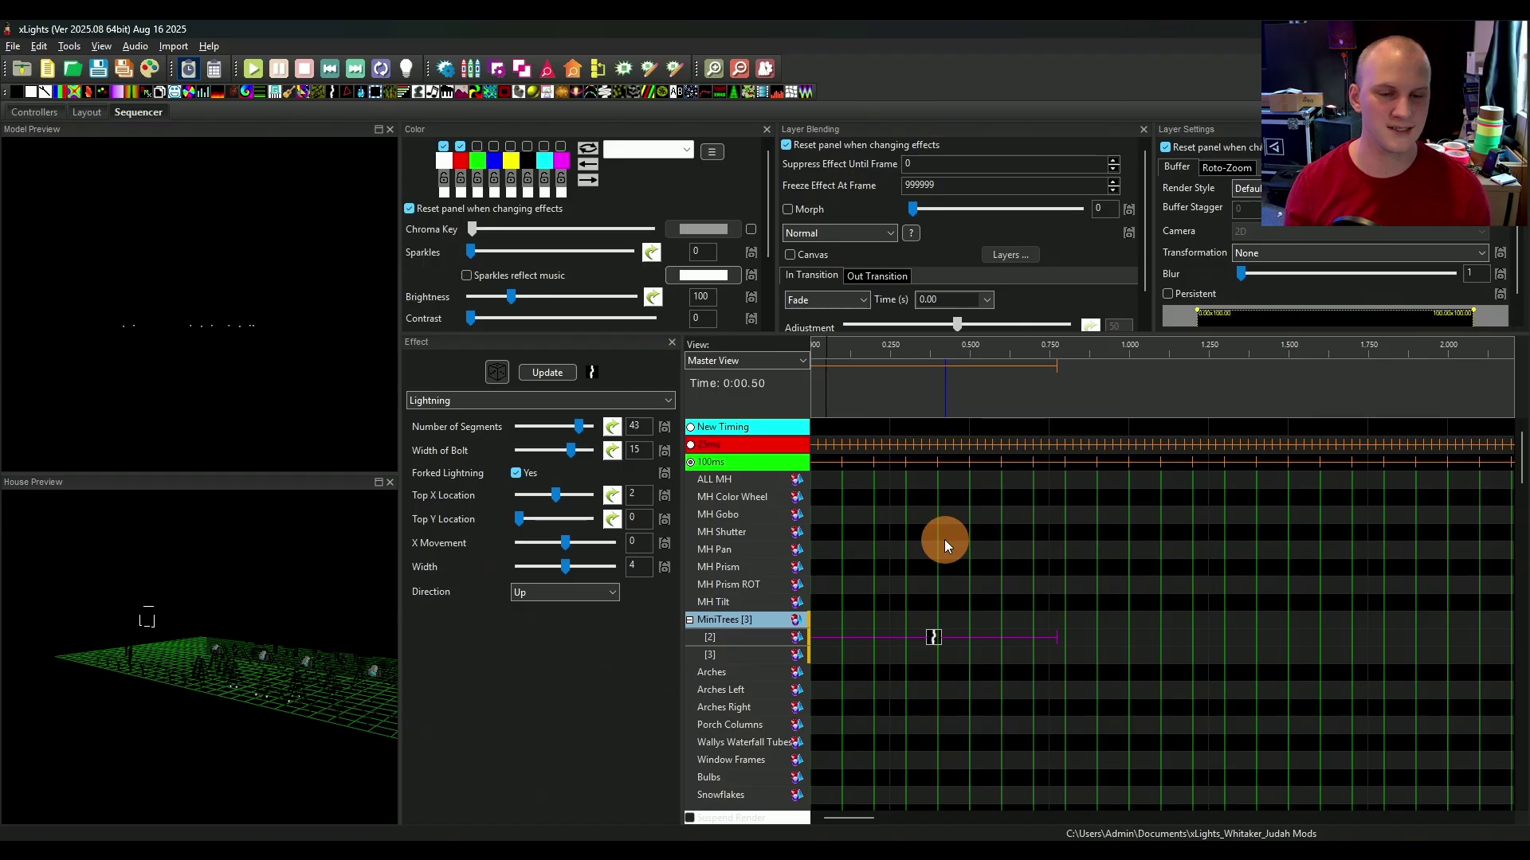
Step: Delete the Lightning effect and undo the earlier edits back to the Circles effect on MiniTrees, leaving that effect selected
scroll(944, 538, "up", 3)
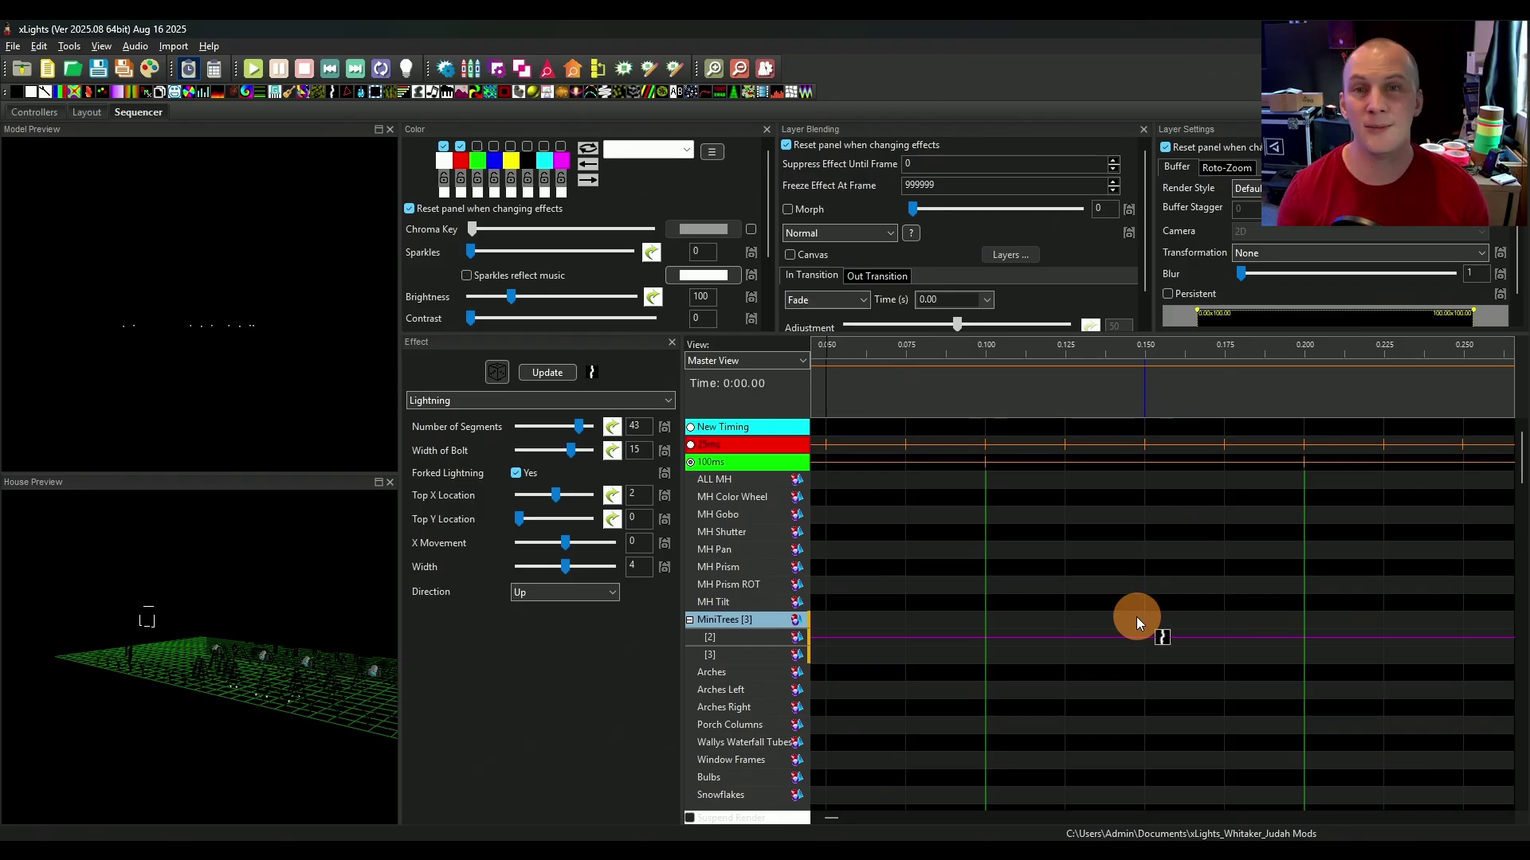
scroll(1136, 616, "down", 5)
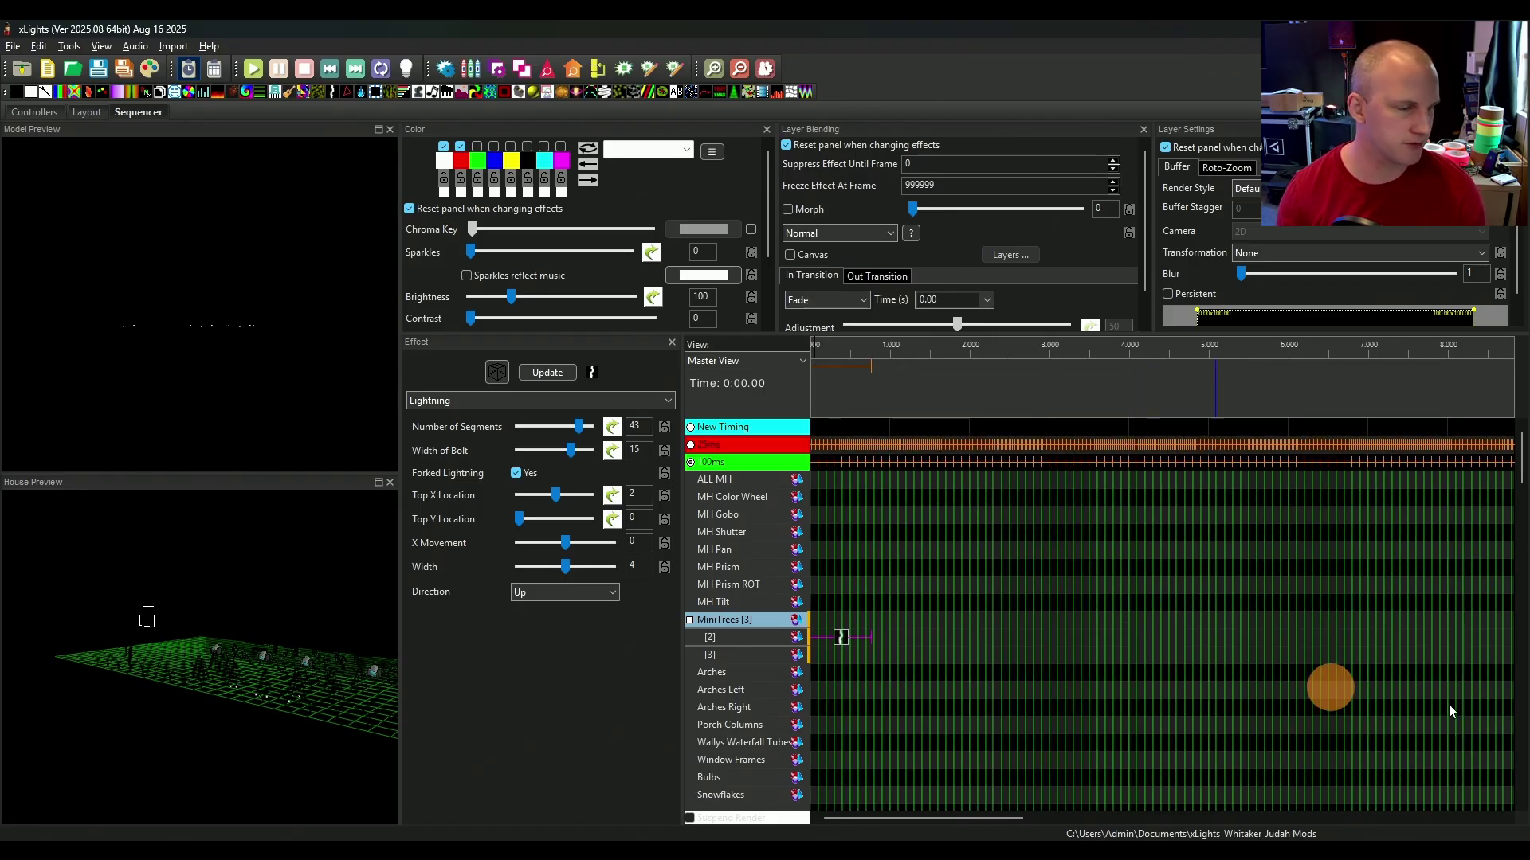
left_click(841, 638)
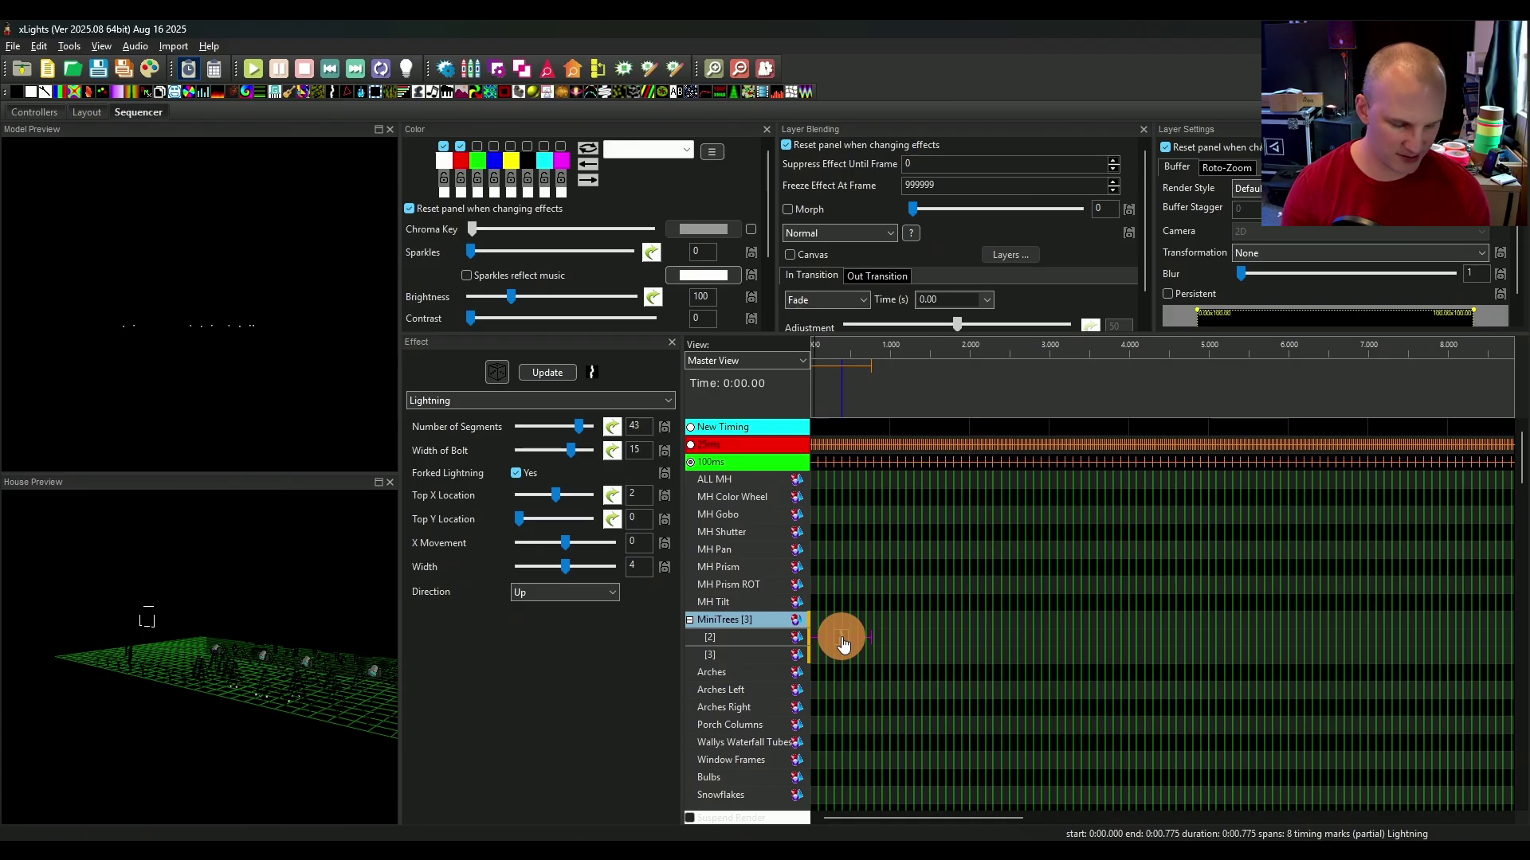
key("Delete")
key("ctrl+z")
key("ctrl+z")
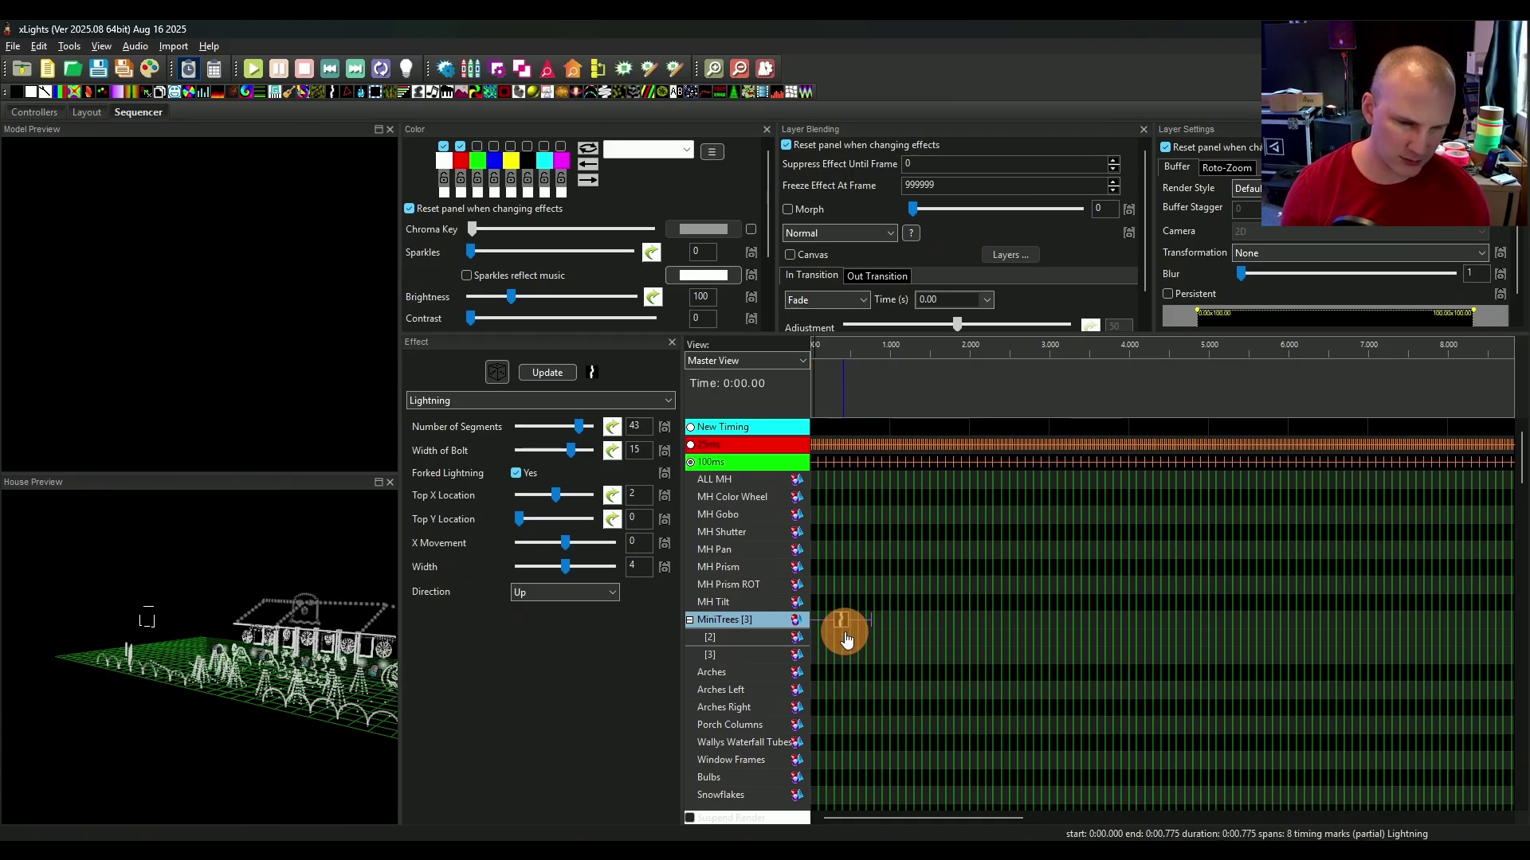
key("ctrl+z")
key("ctrl+z")
key("ctrl+z")
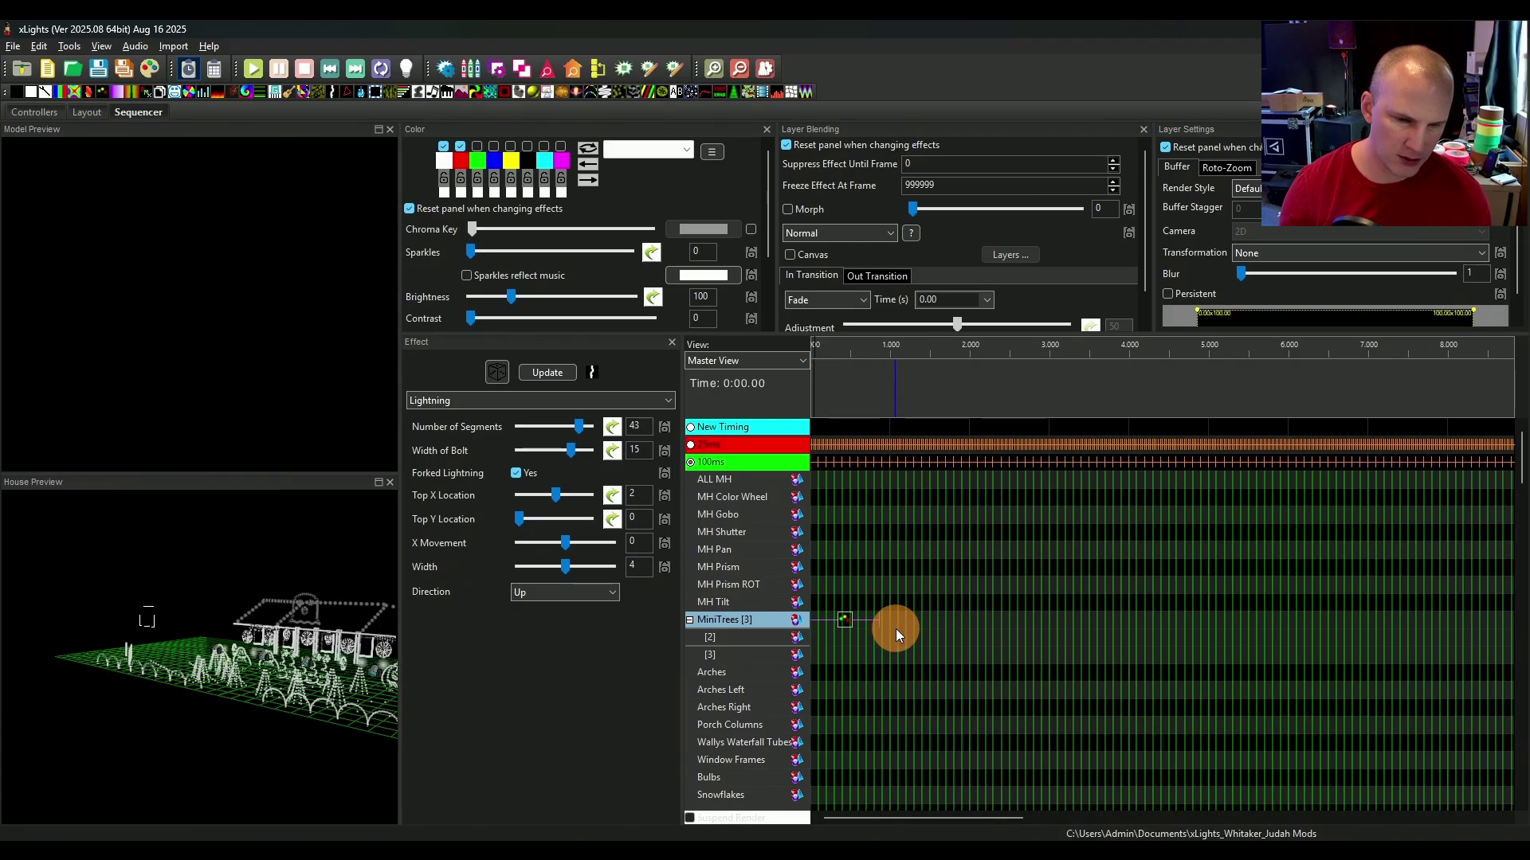
left_click(838, 618)
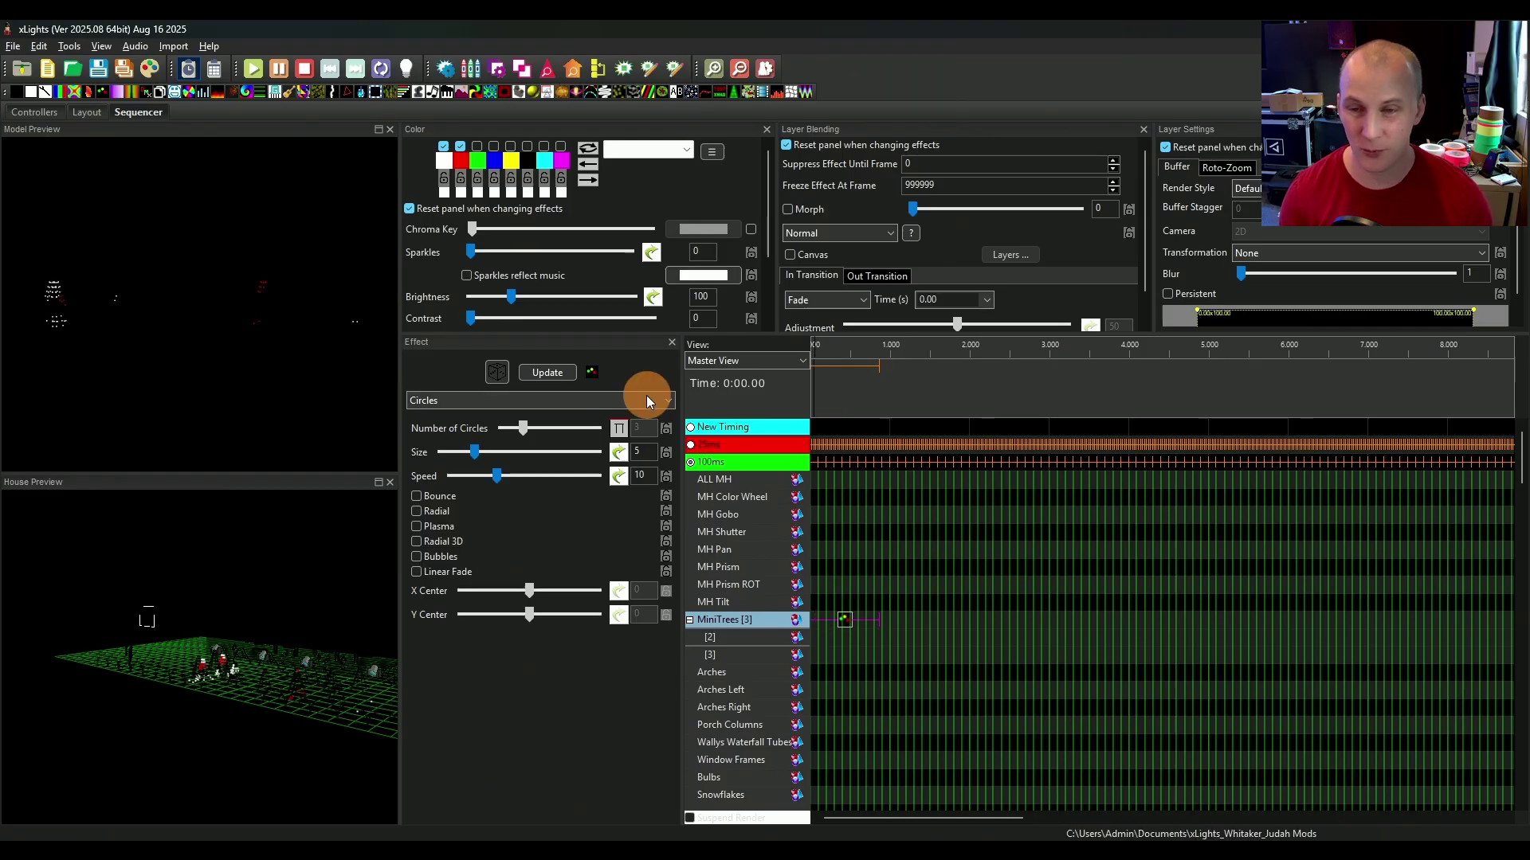
Step: Copy the Circles effect from MiniTrees to the start of the Arches row
left_click(162, 95)
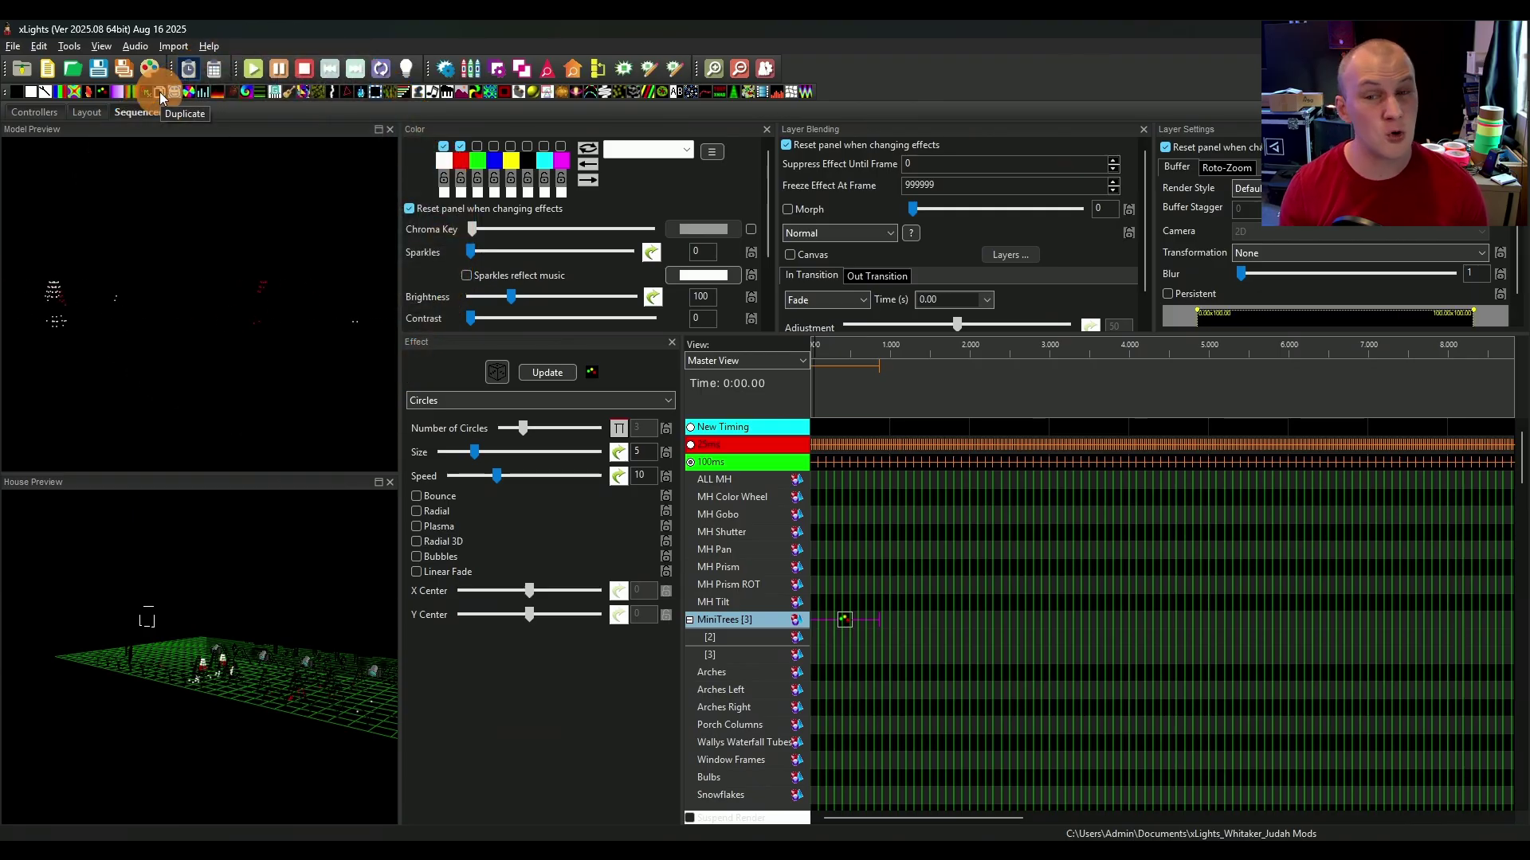
left_click(842, 622)
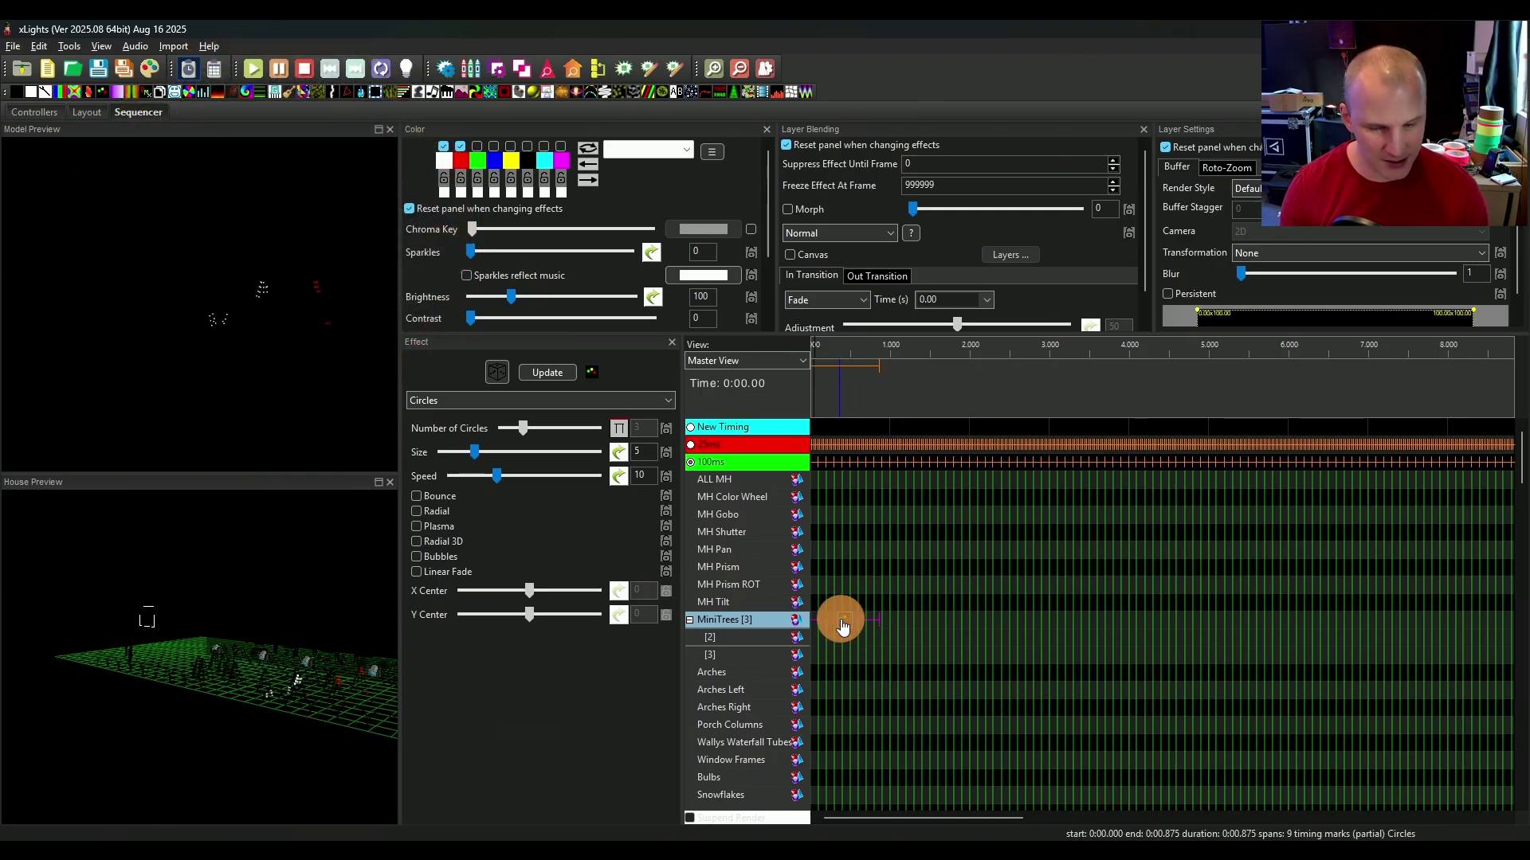
left_click(815, 677)
key("ctrl+v")
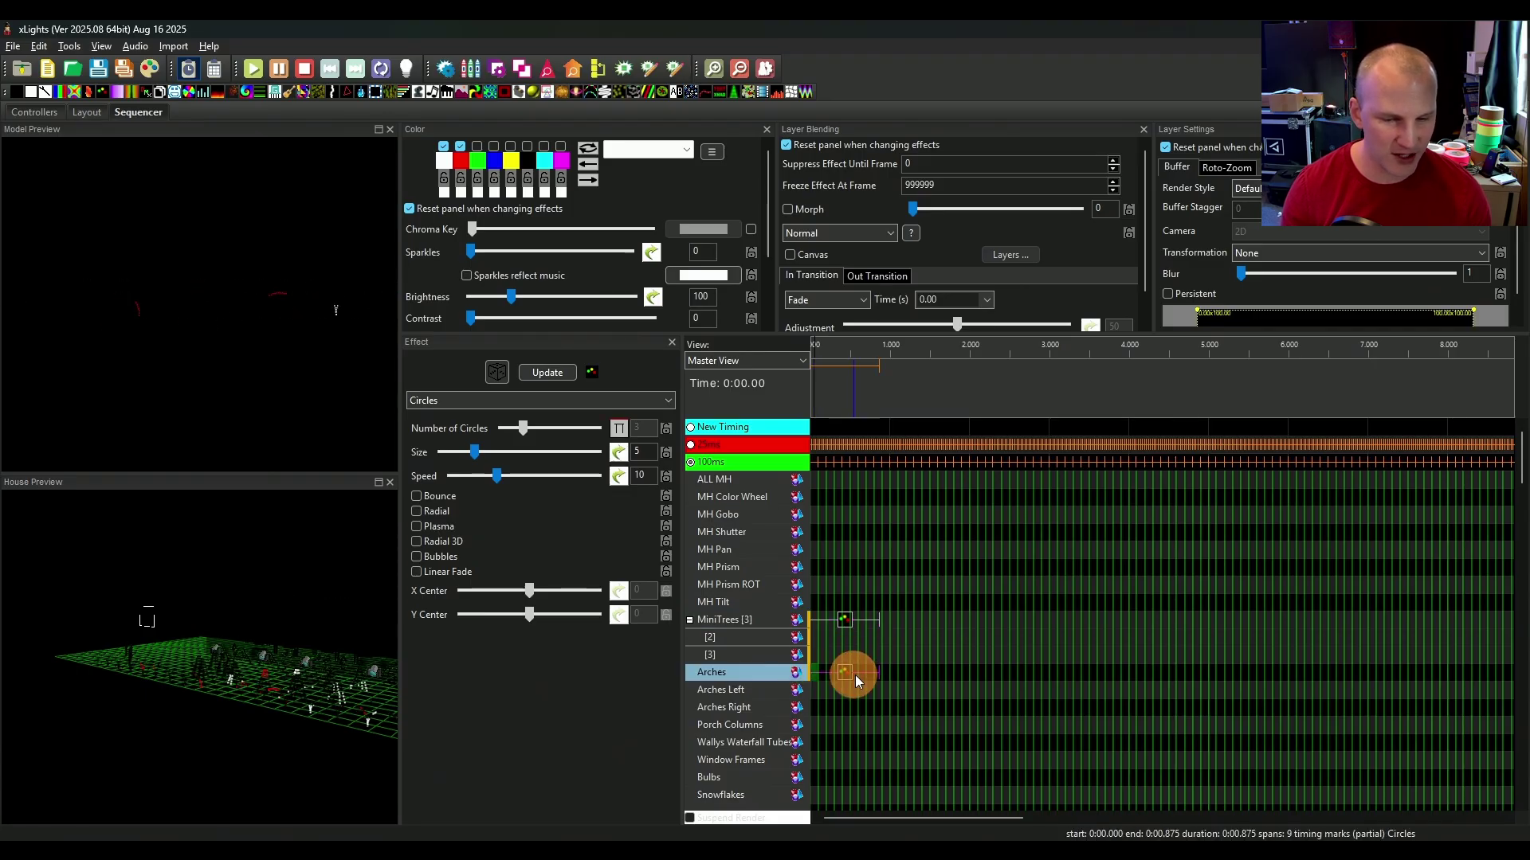
Step: Limit the Arches Circles effect's colours to yellow and cyan, and reselect the Circles effect on MiniTrees
left_click(841, 621)
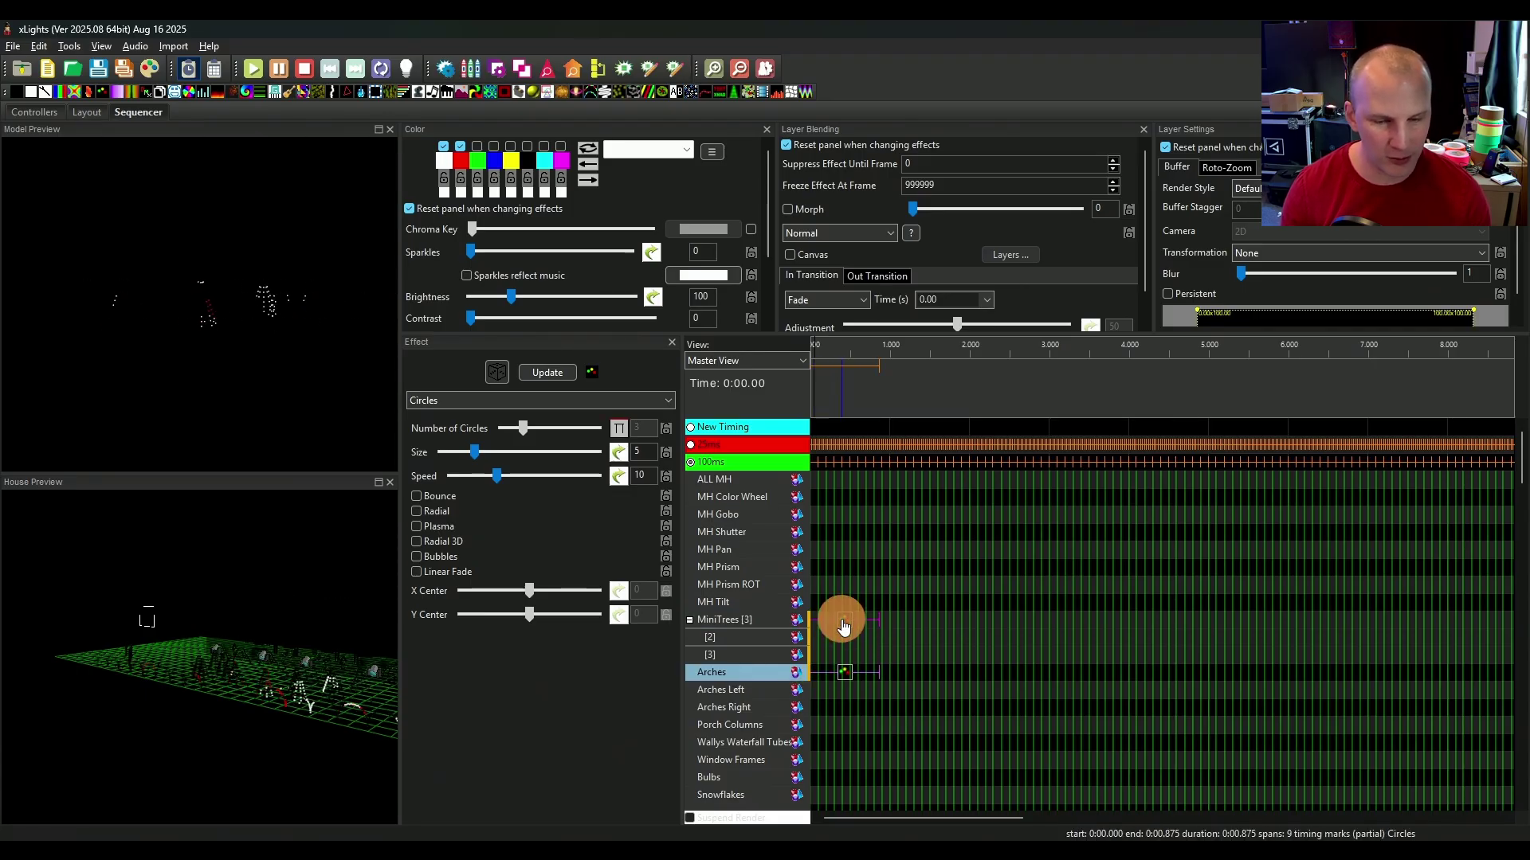
left_click(844, 621, "ctrl")
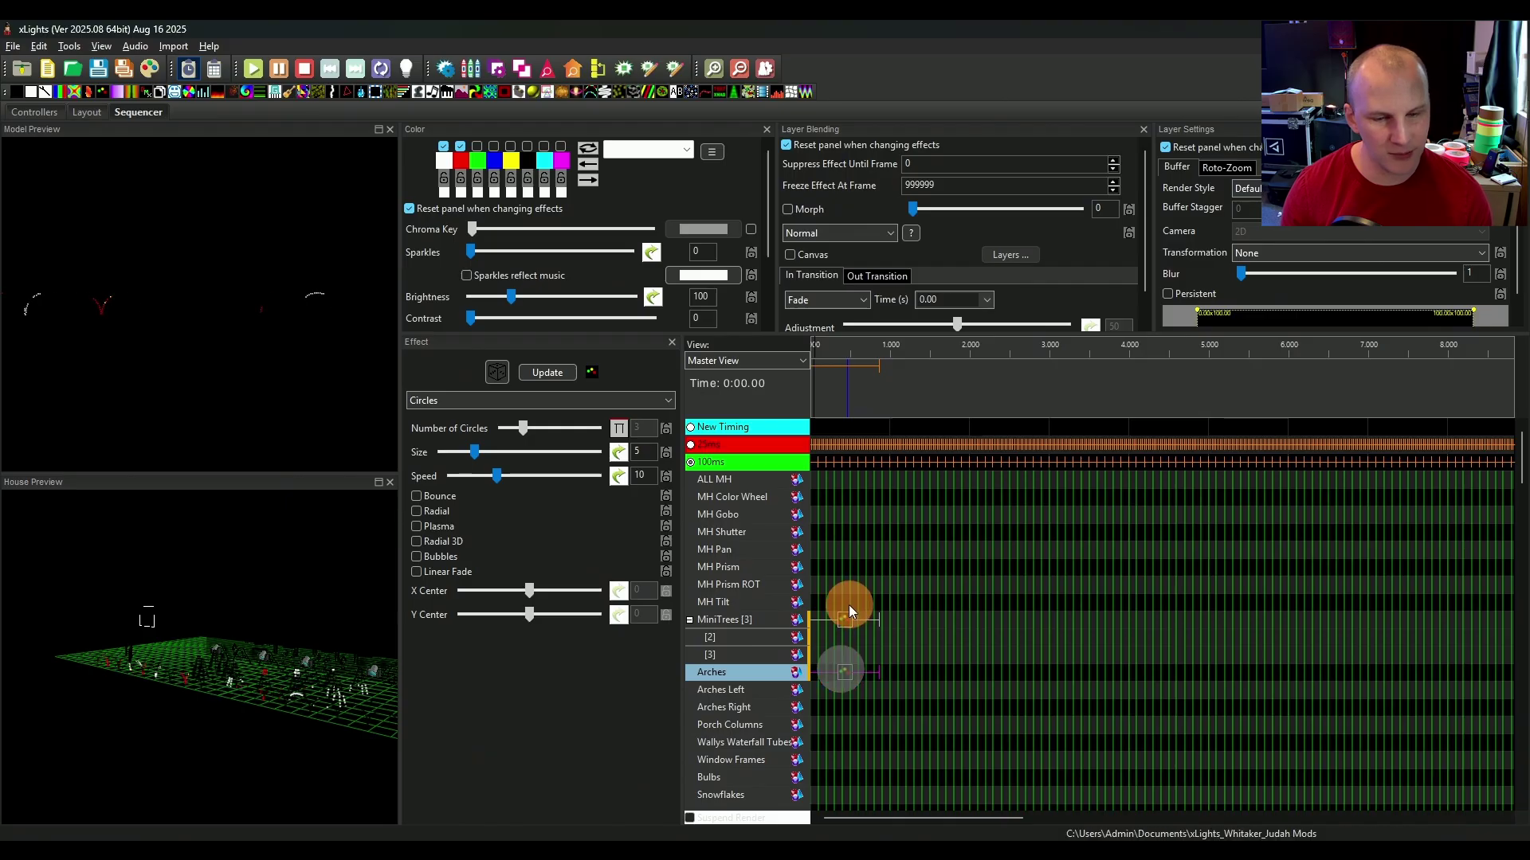
left_click(509, 148)
left_click(459, 146)
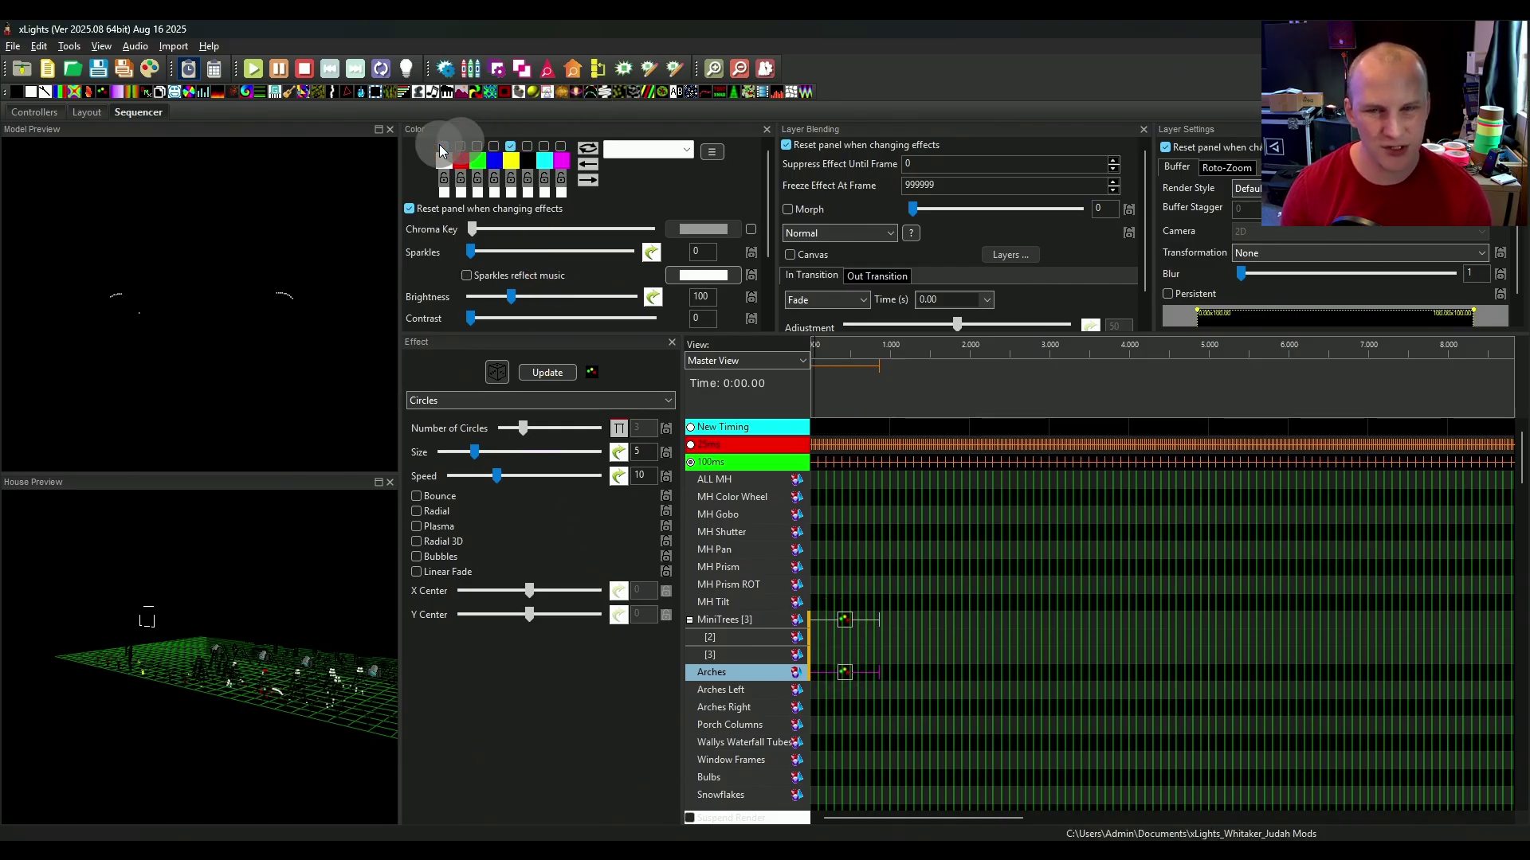
left_click(442, 146)
left_click(544, 146)
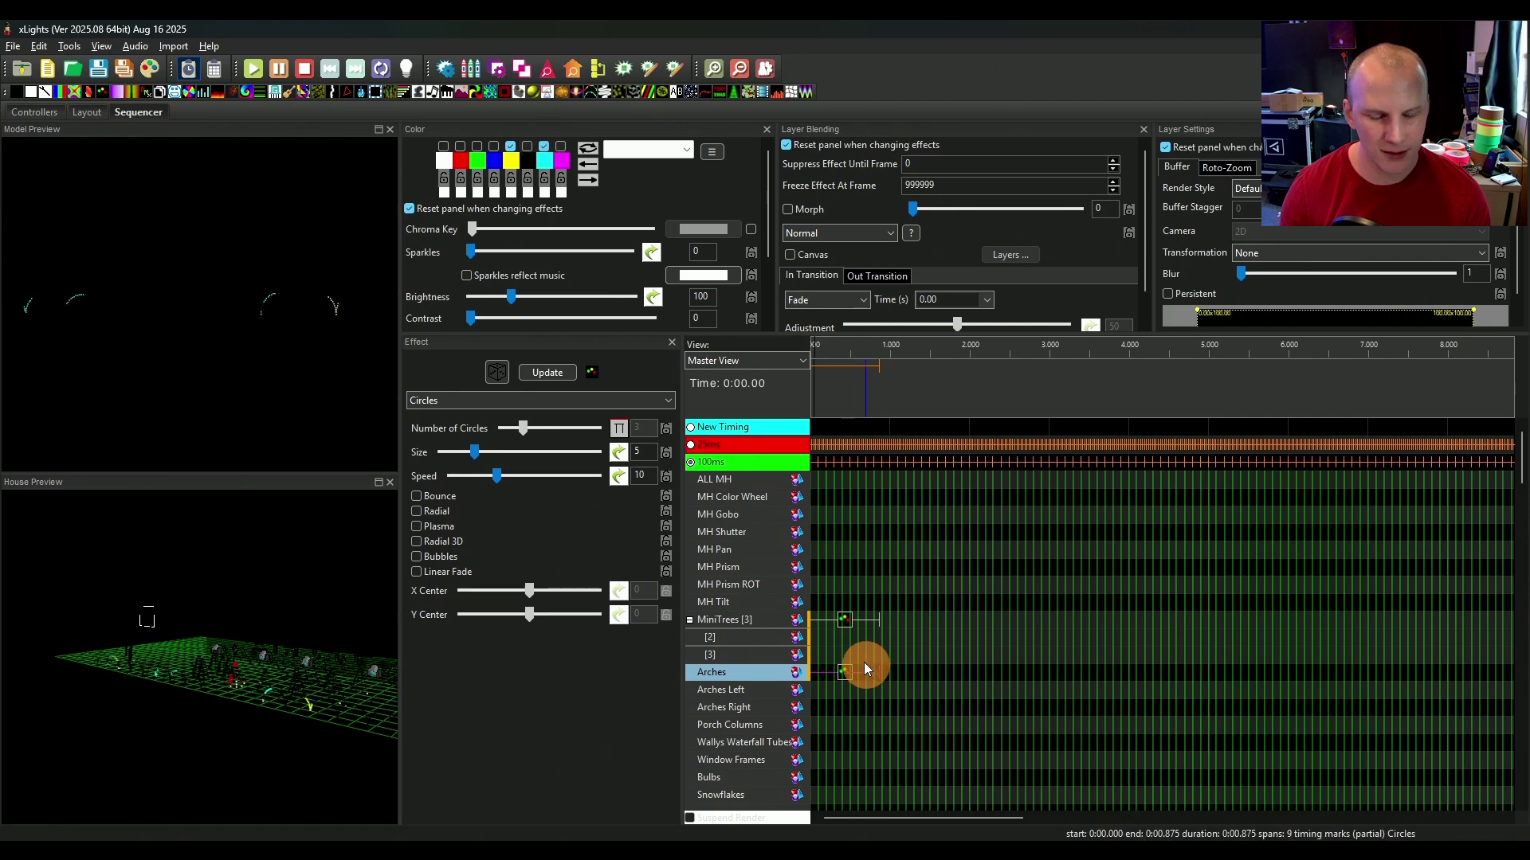
left_click(847, 622)
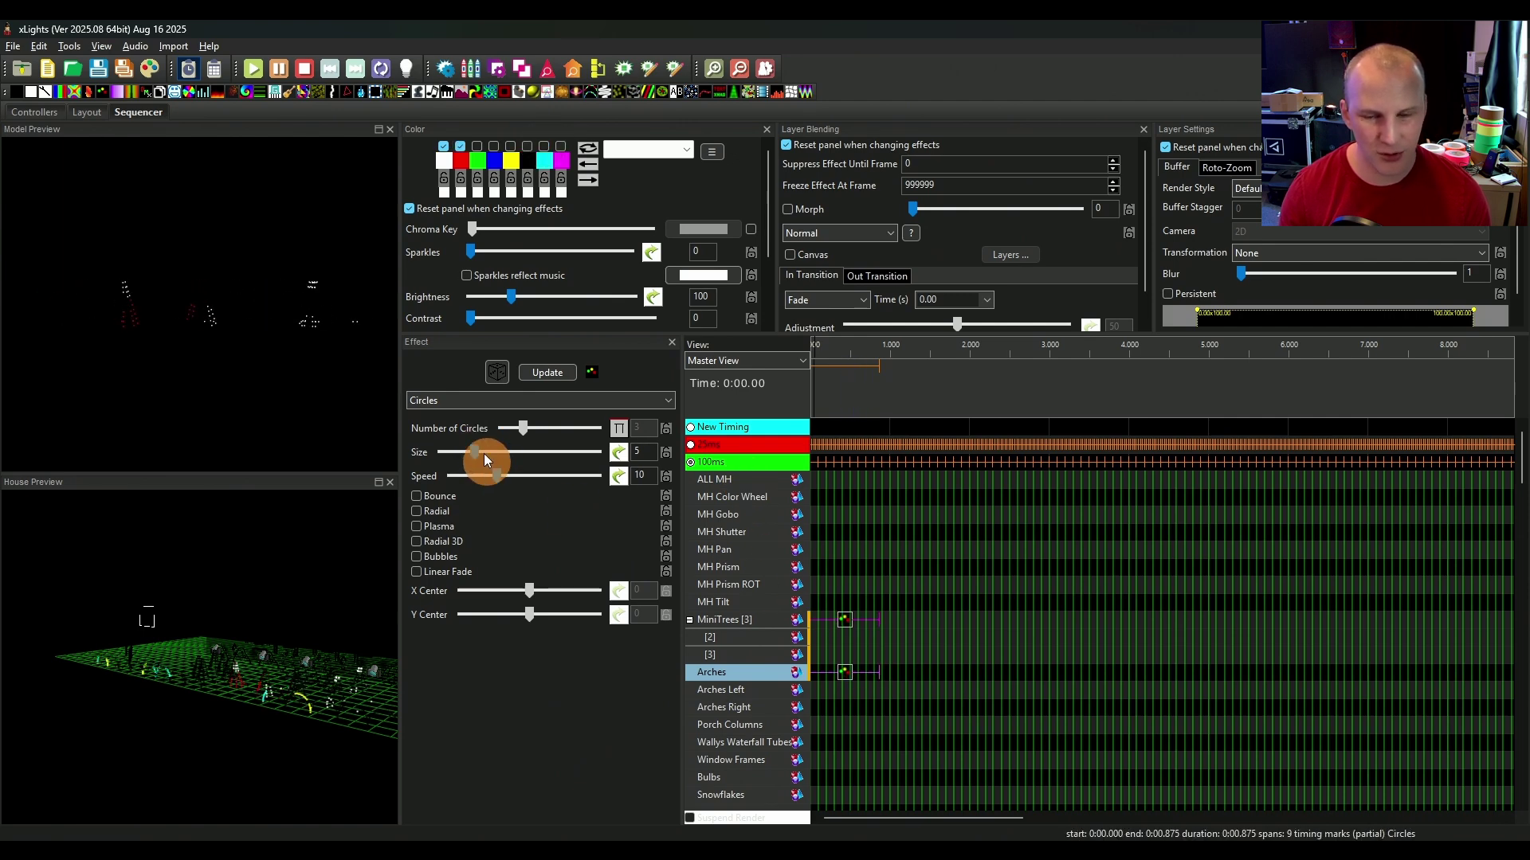
Step: Set the Circles effect's size to 9 and apply the settings to all selected effects
left_click_drag(476, 448, 494, 447)
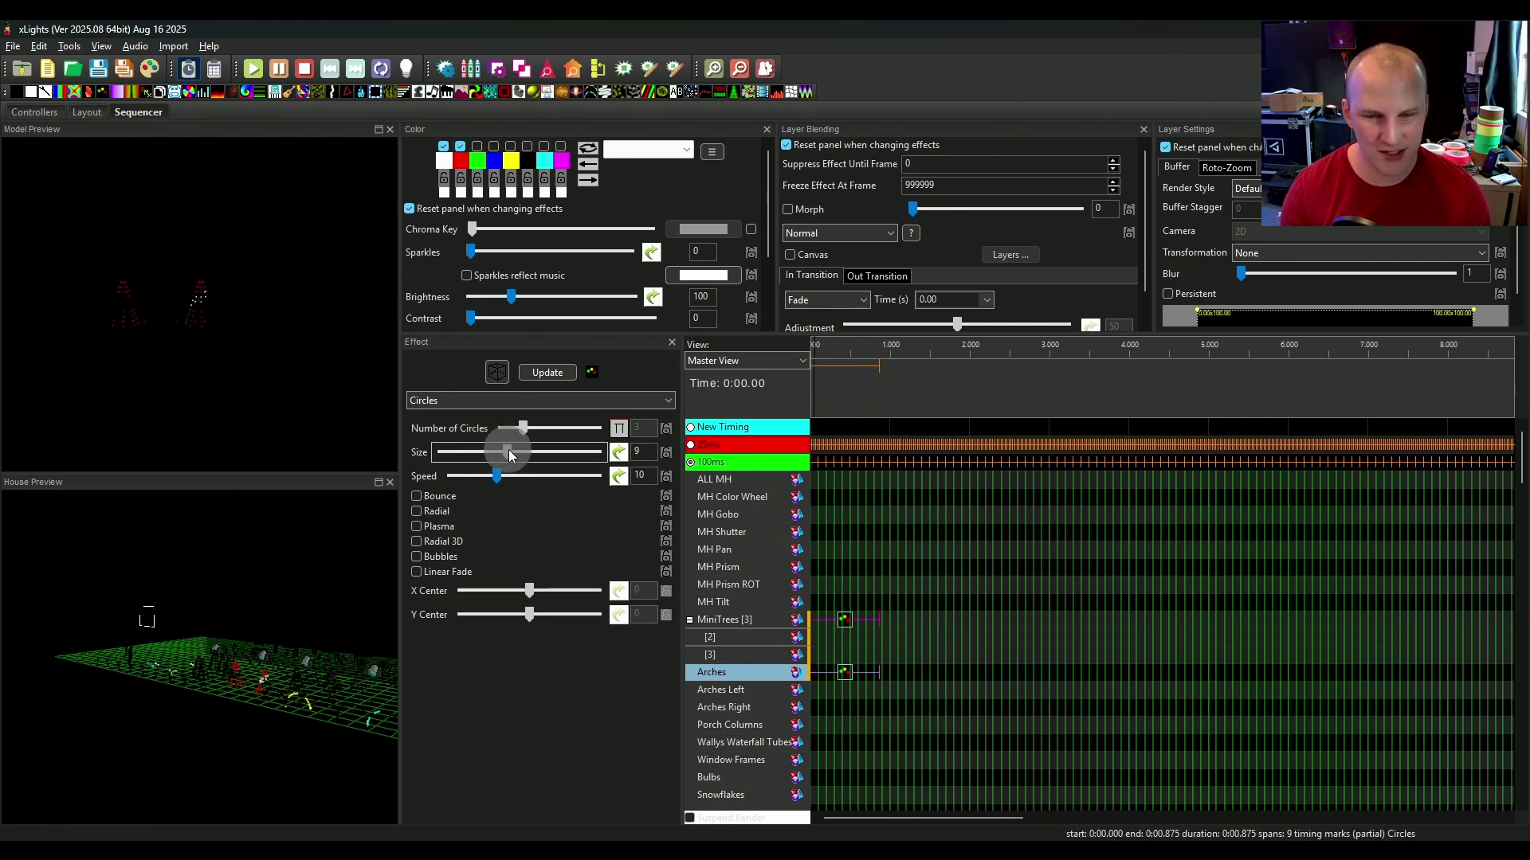
left_click(548, 373)
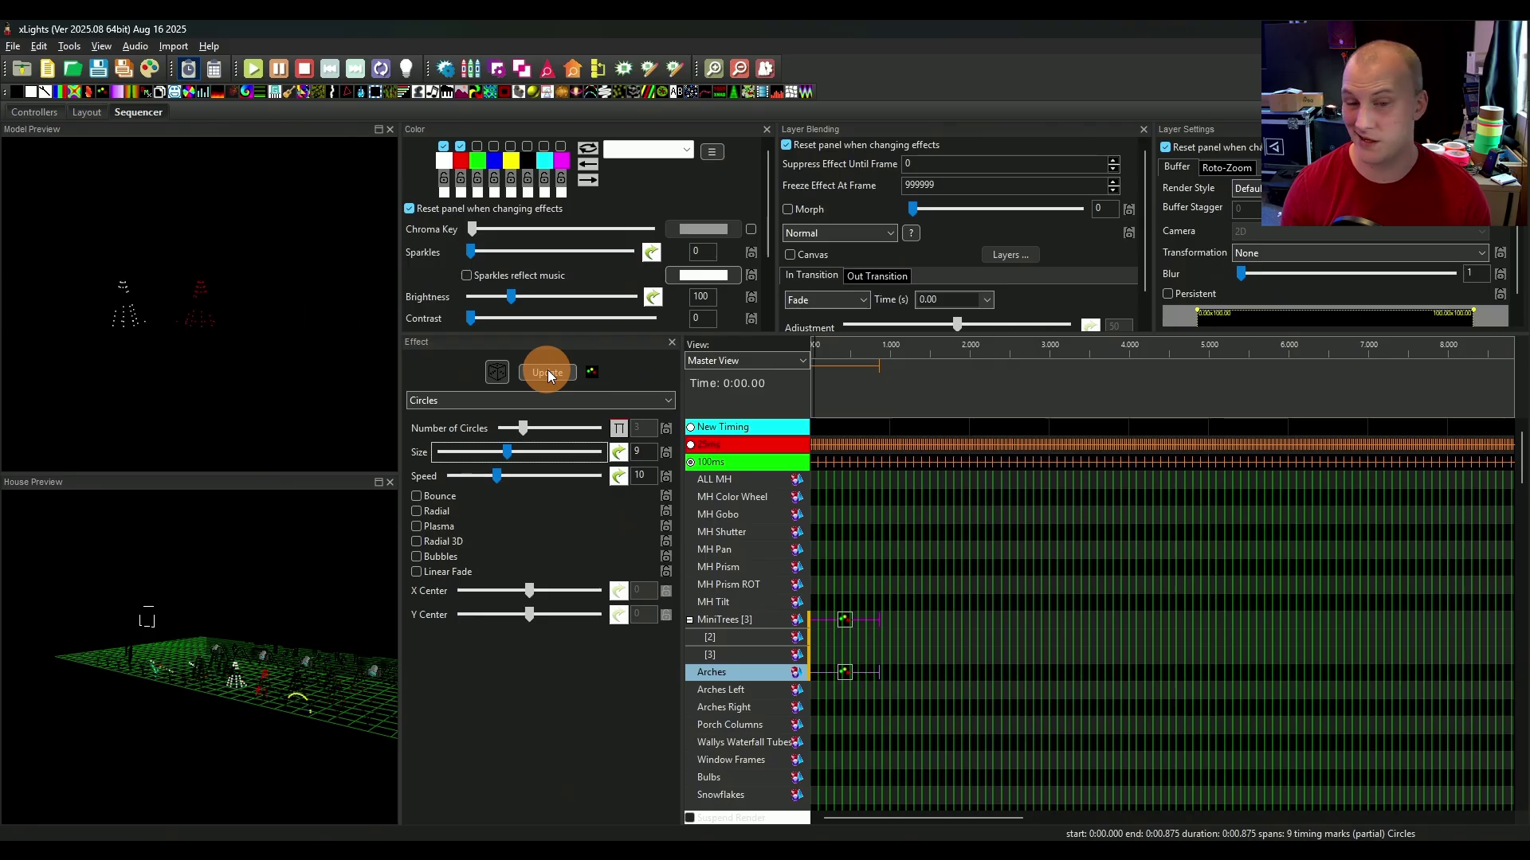
left_click(866, 432)
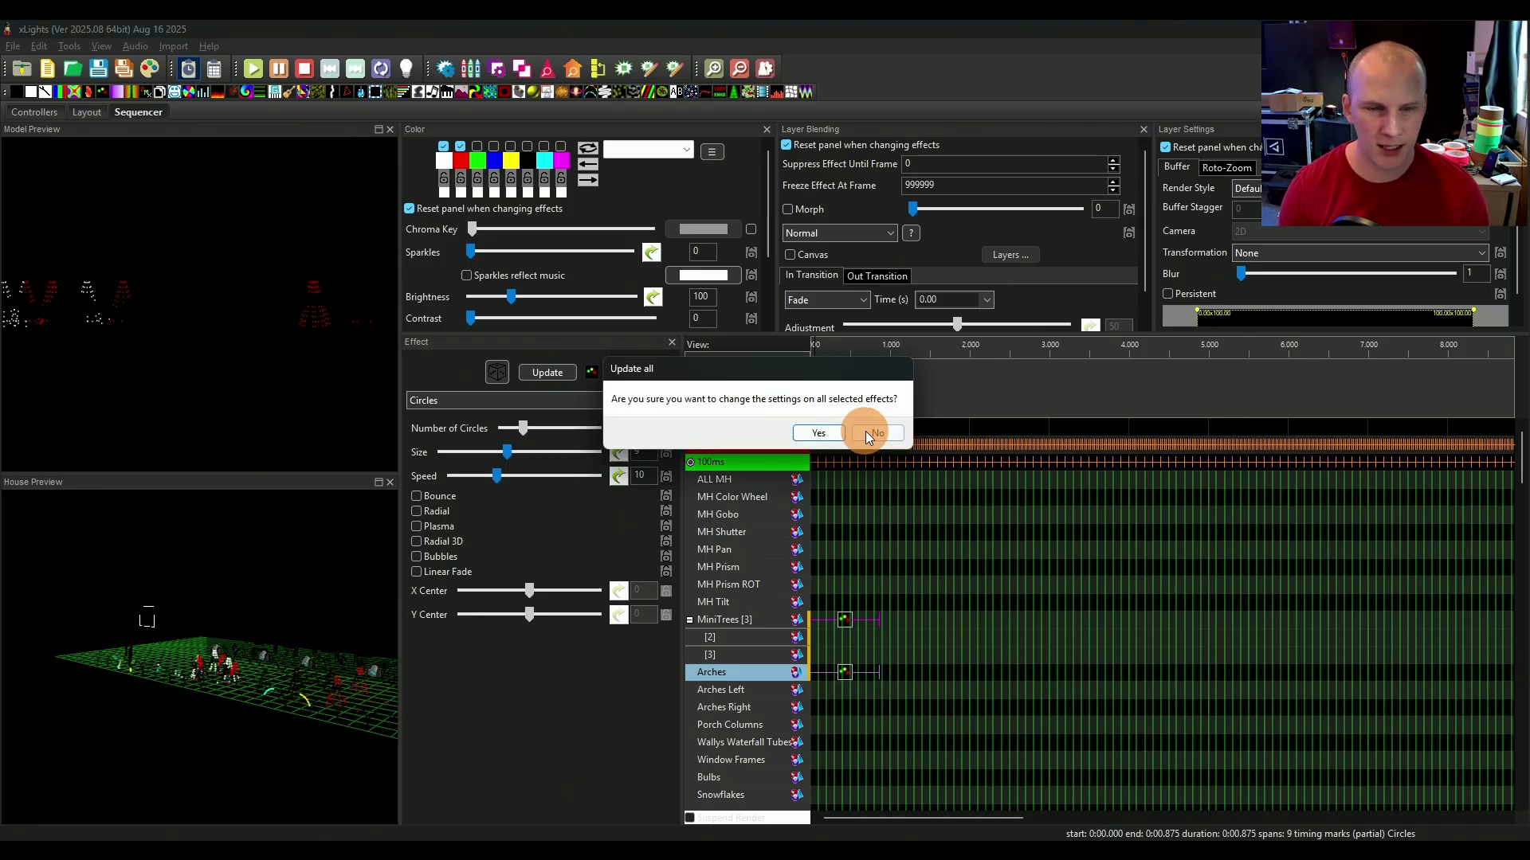
left_click(824, 435)
left_click(854, 671)
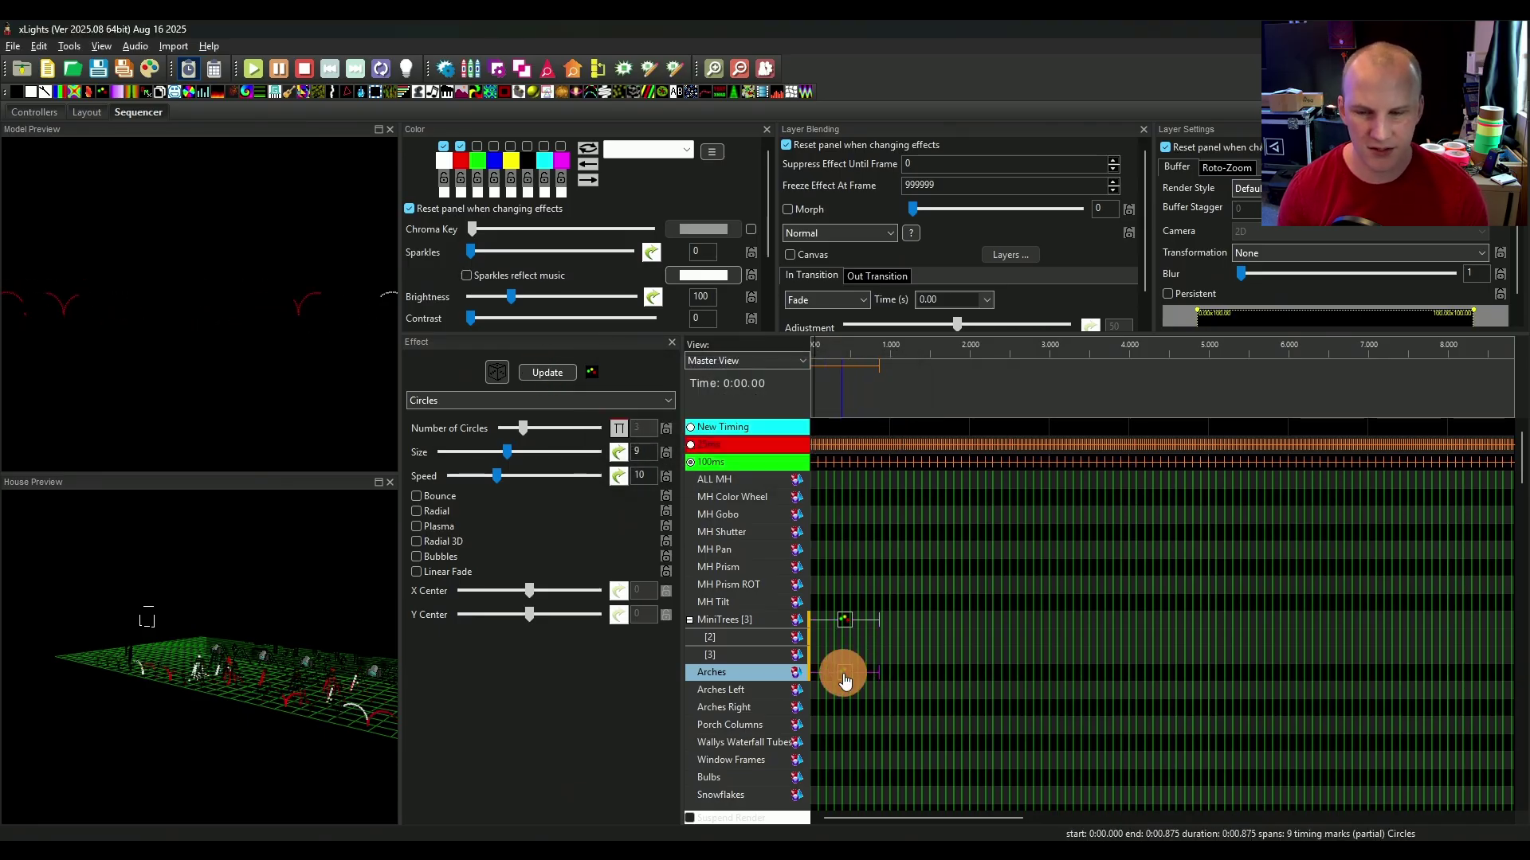
Step: Add yellow and cyan to the colours of the Circles effect on Arches
left_click(833, 674)
left_click(851, 674)
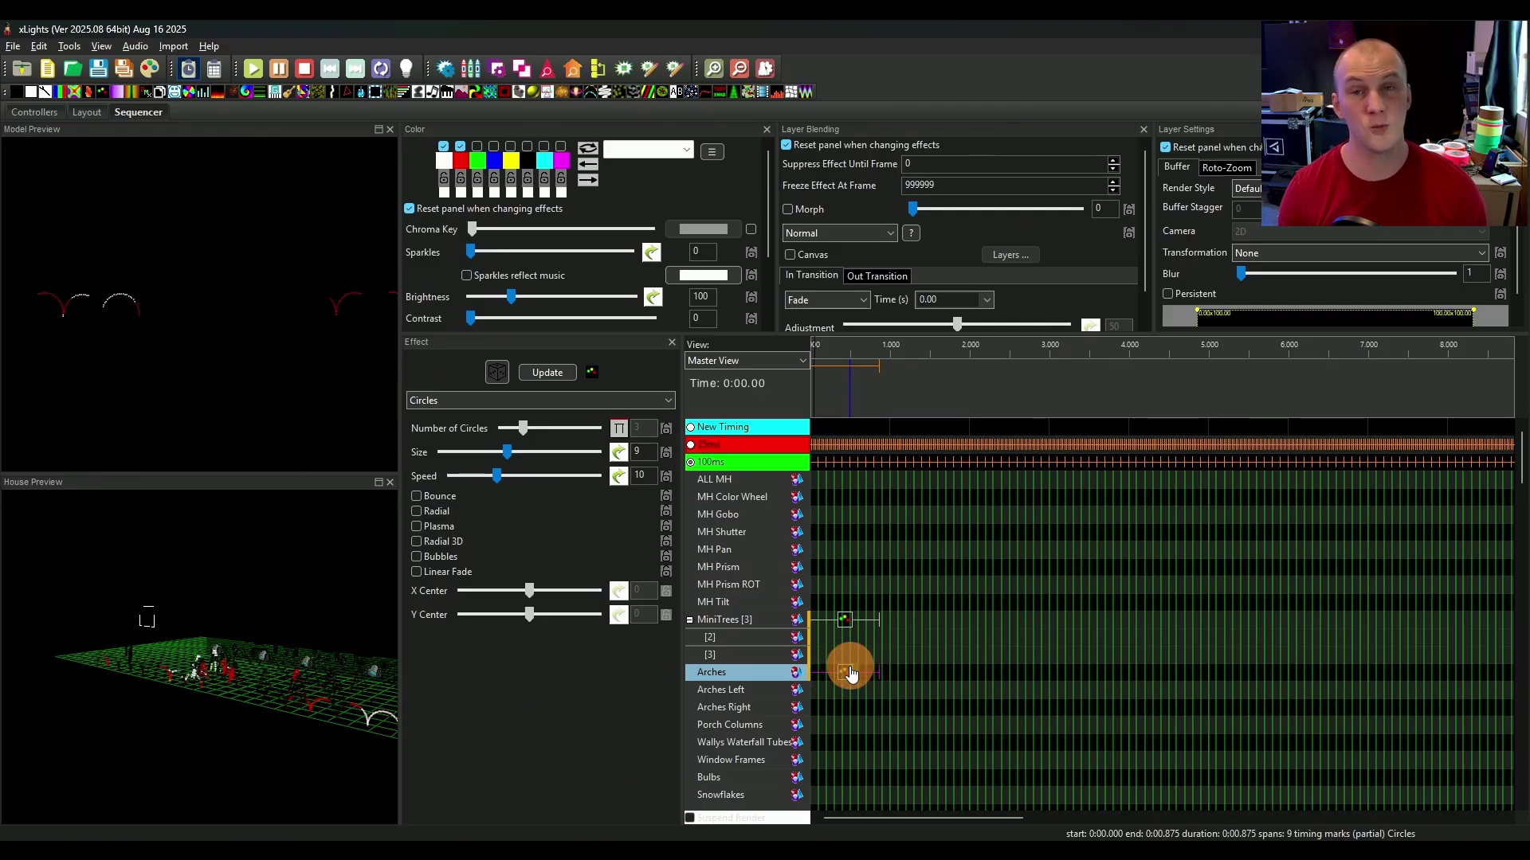
left_click(509, 148)
left_click(544, 145)
left_click(936, 693)
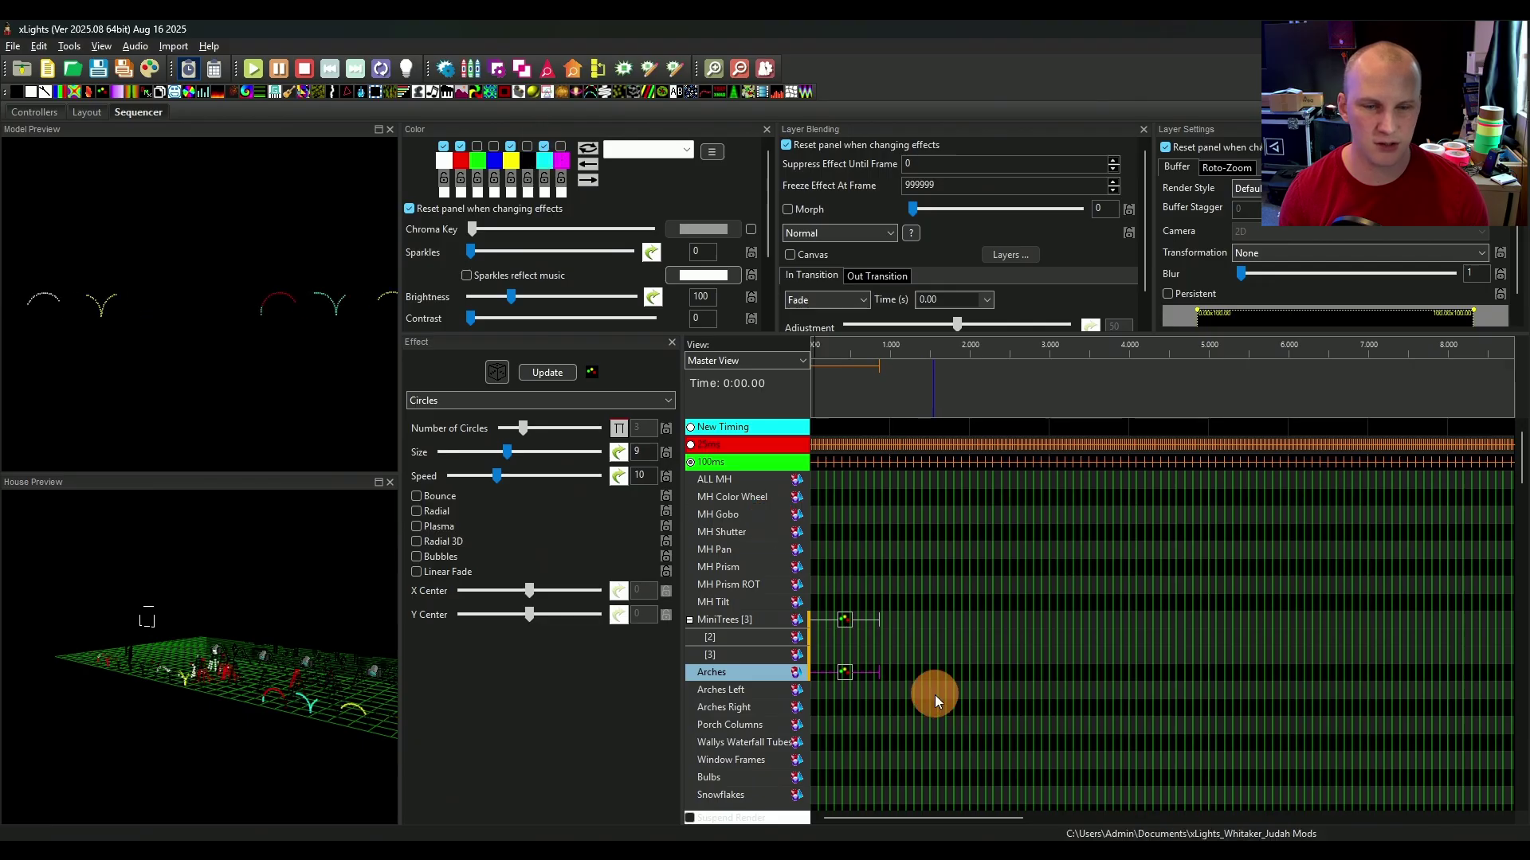
Step: Delete the Circles effect from the Arches row
left_click(850, 672)
left_click(850, 674)
key("Delete")
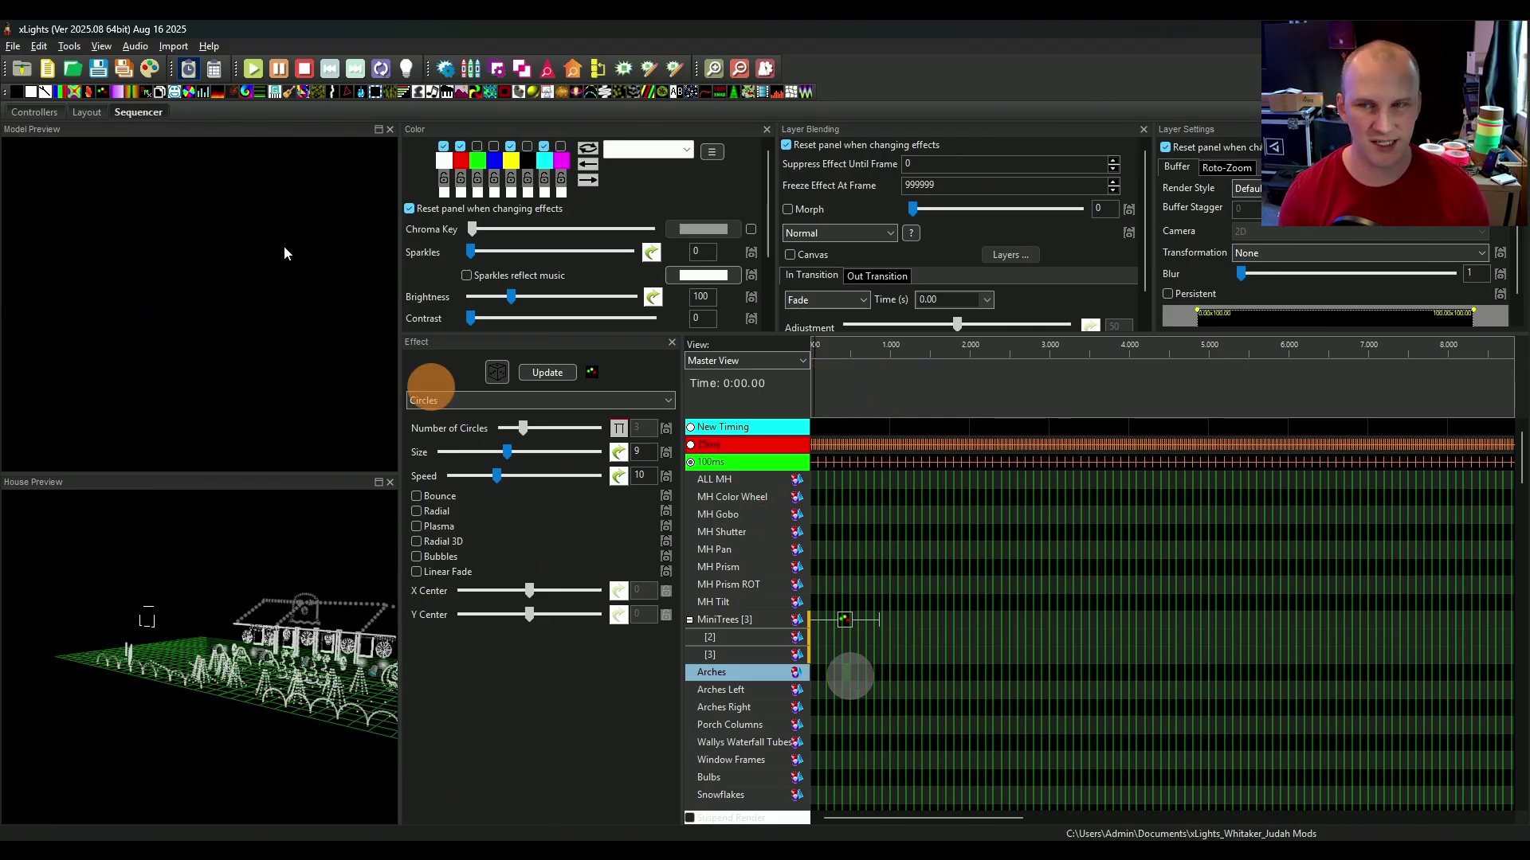
Step: Place a Duplicate effect on Arches from 0 to 0.975 s with MiniTrees as its source model
left_click(159, 95)
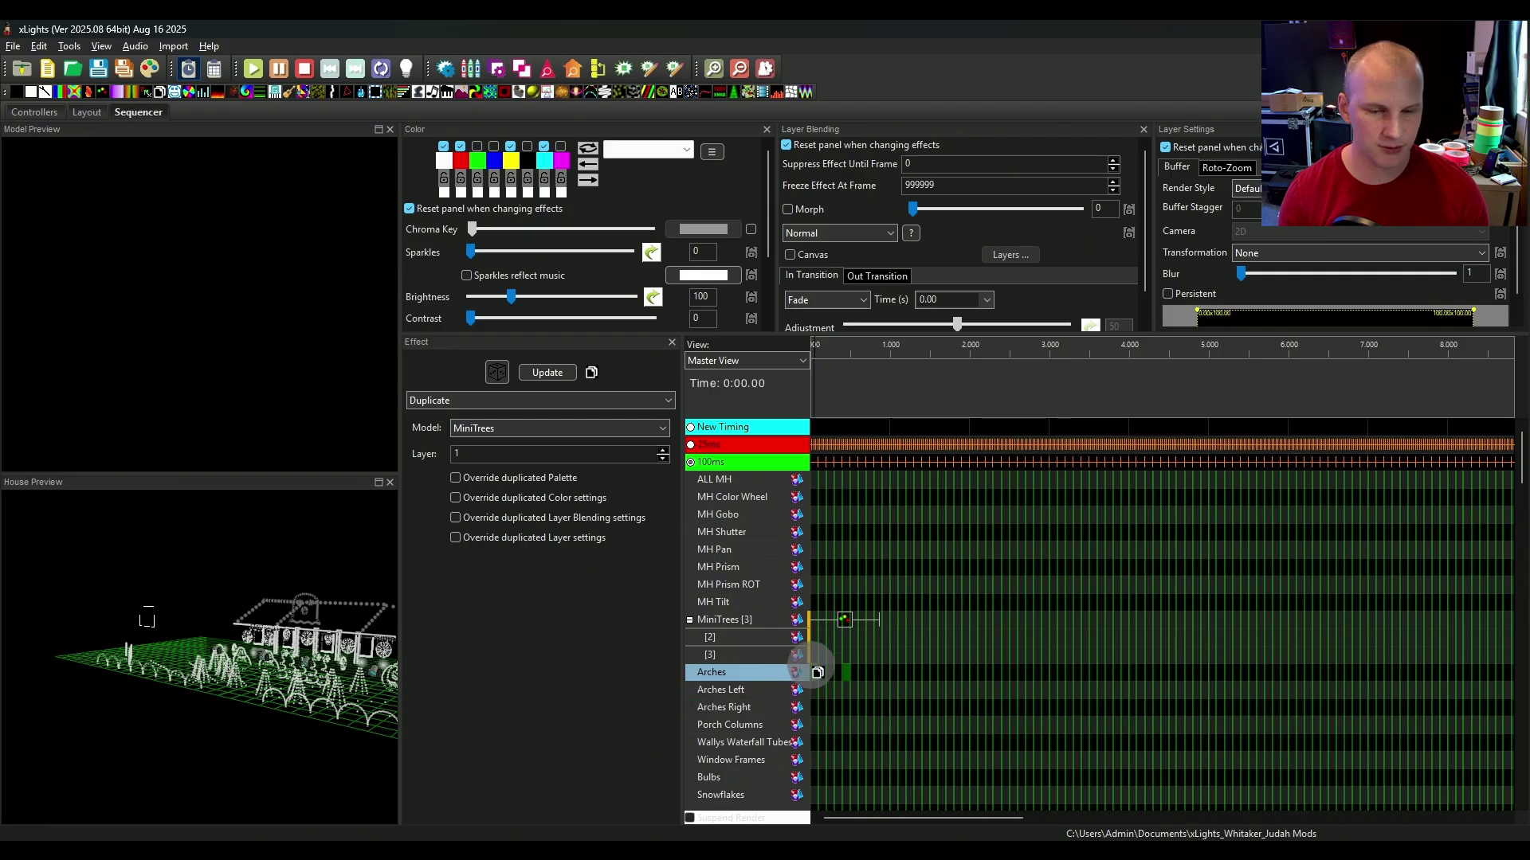
left_click(815, 672)
left_click_drag(817, 673, 882, 674)
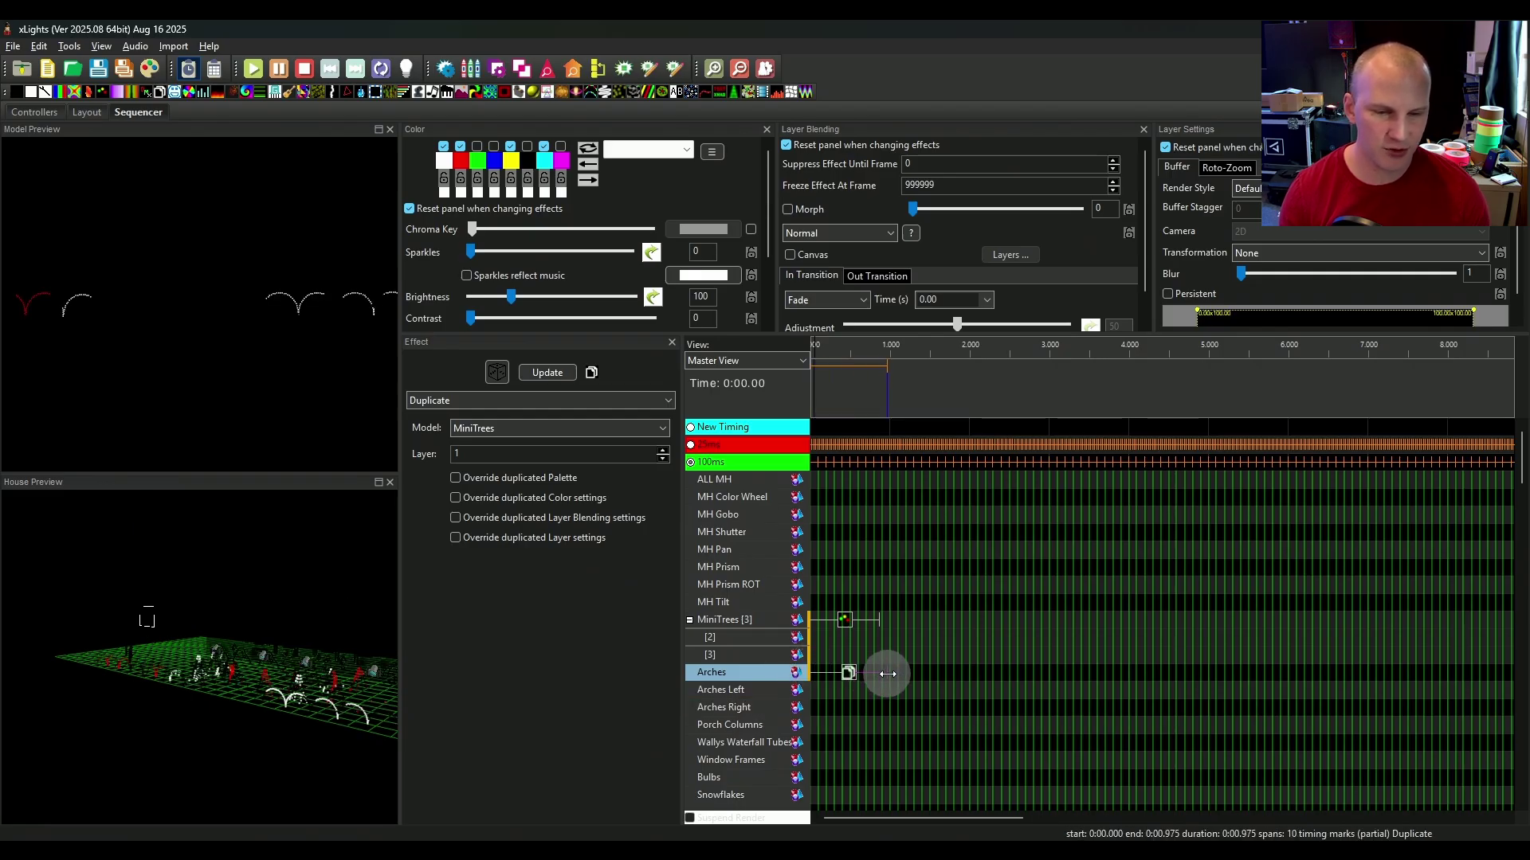
left_click(479, 429)
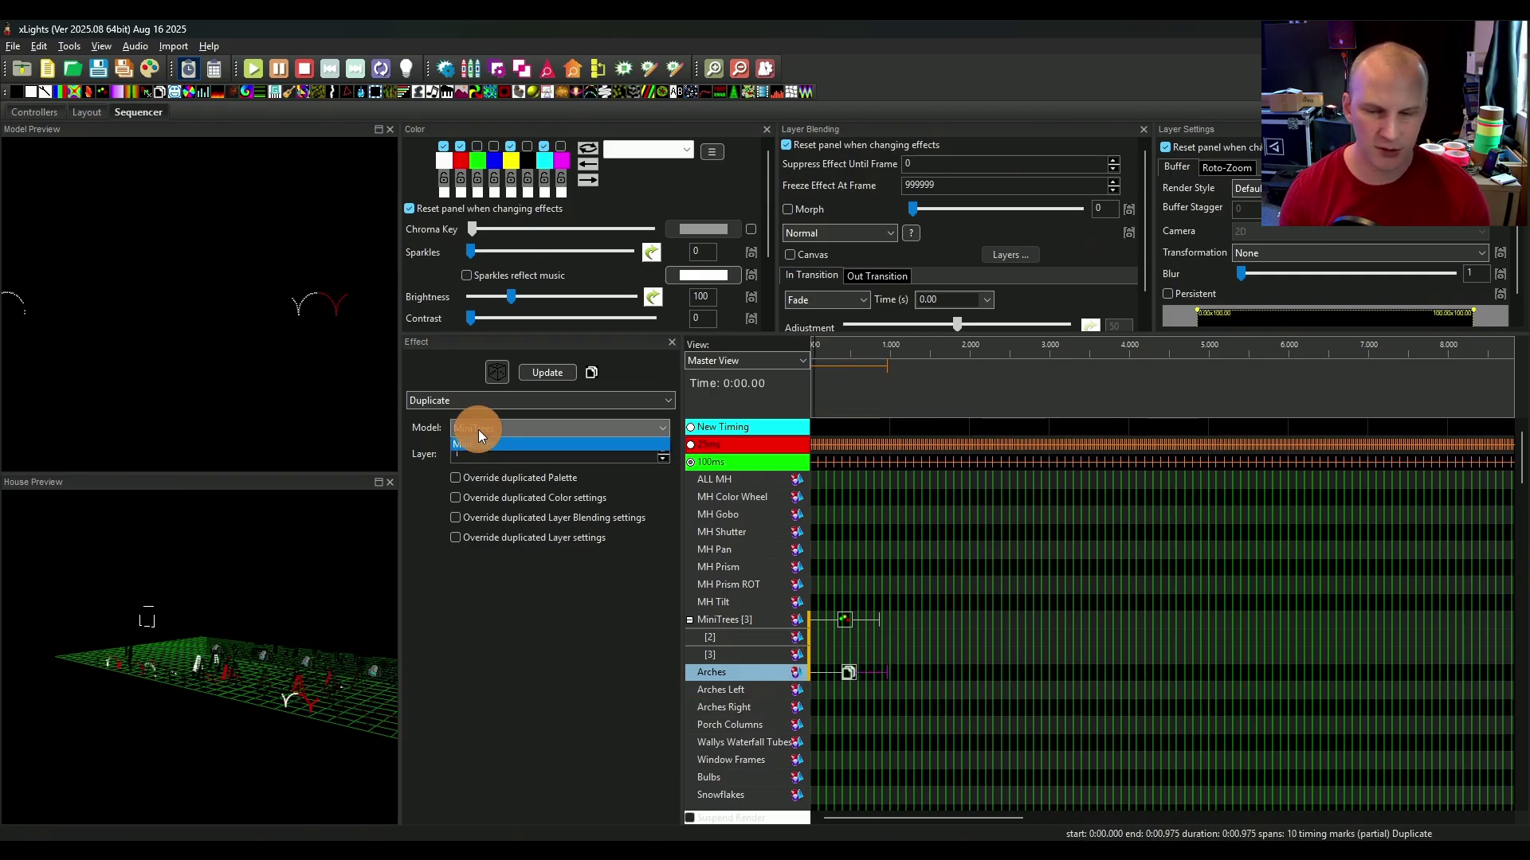
left_click(472, 444)
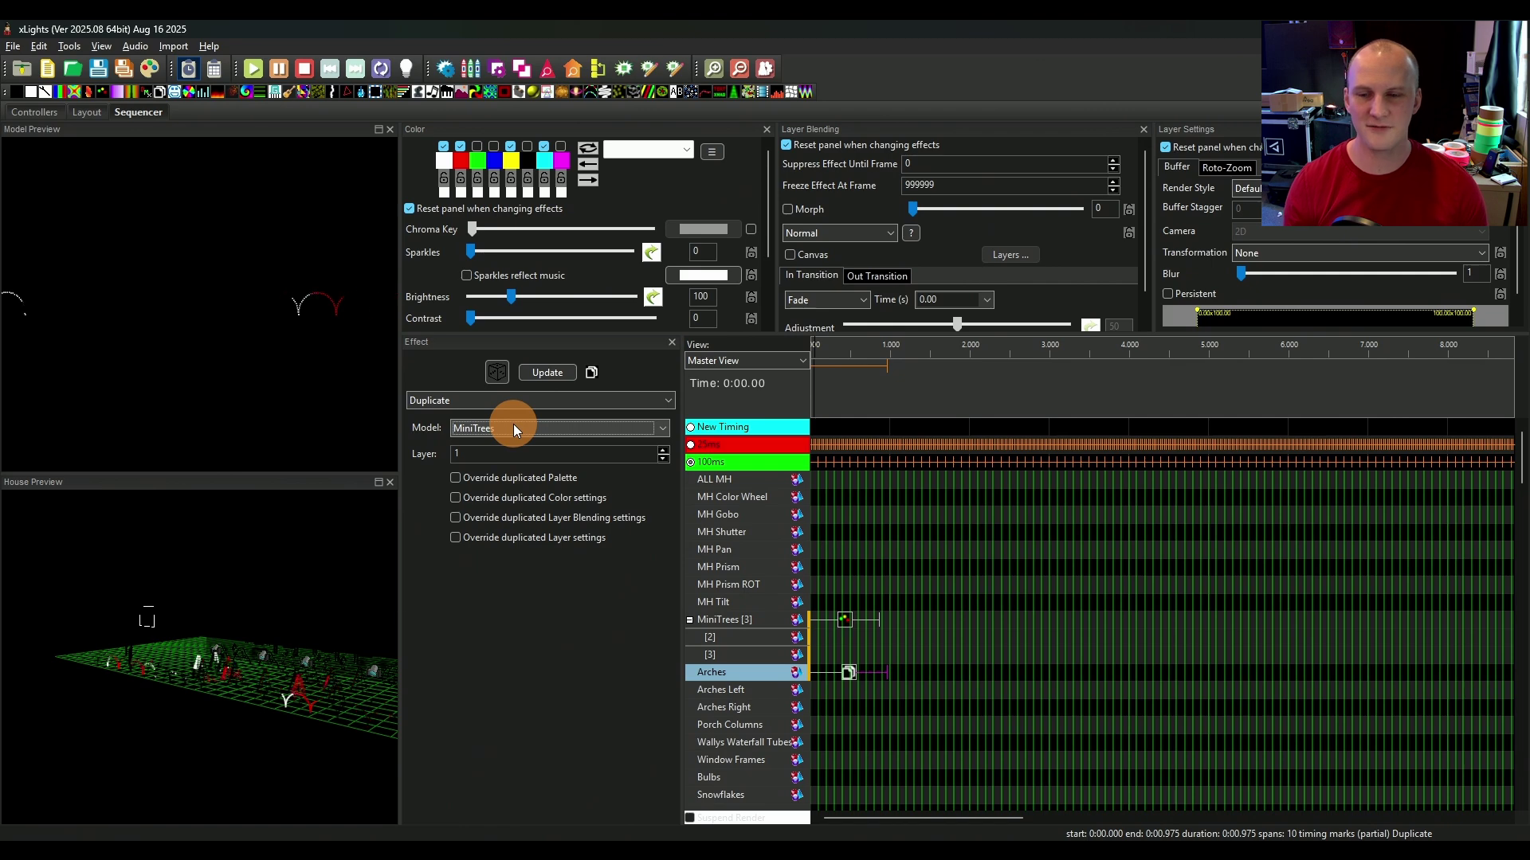
Step: Shorten the Arches Duplicate effect to end at 0.475 s and place a Butterfly effect directly after it, ending at 0.875 s
mouse_move(884, 673)
left_mouse_down()
mouse_move(823, 662)
mouse_move(855, 676)
left_mouse_up()
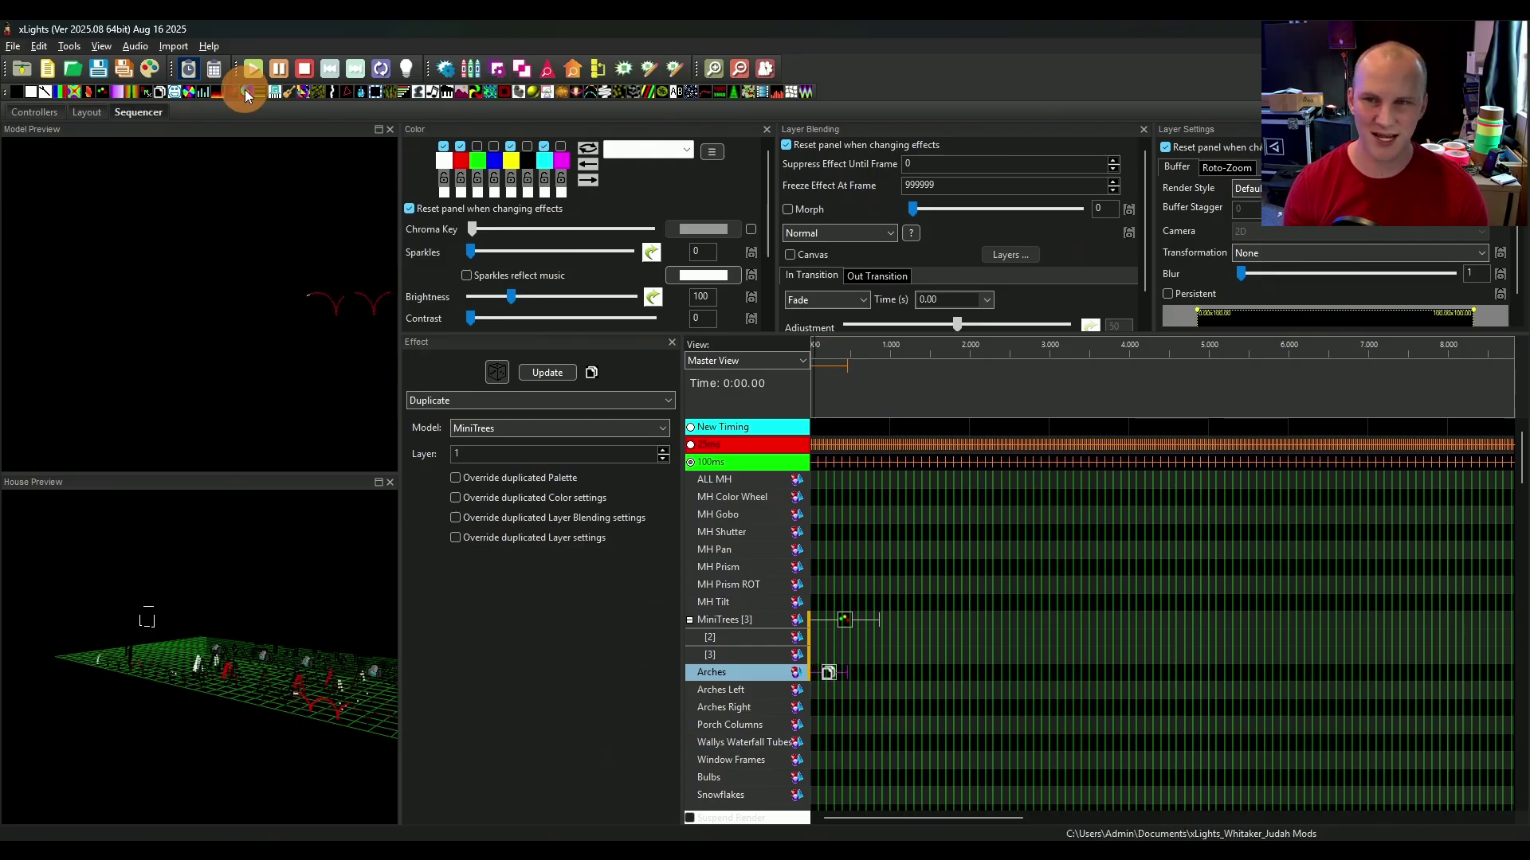
left_click_drag(80, 96, 884, 674)
scroll(883, 674, "up", 5)
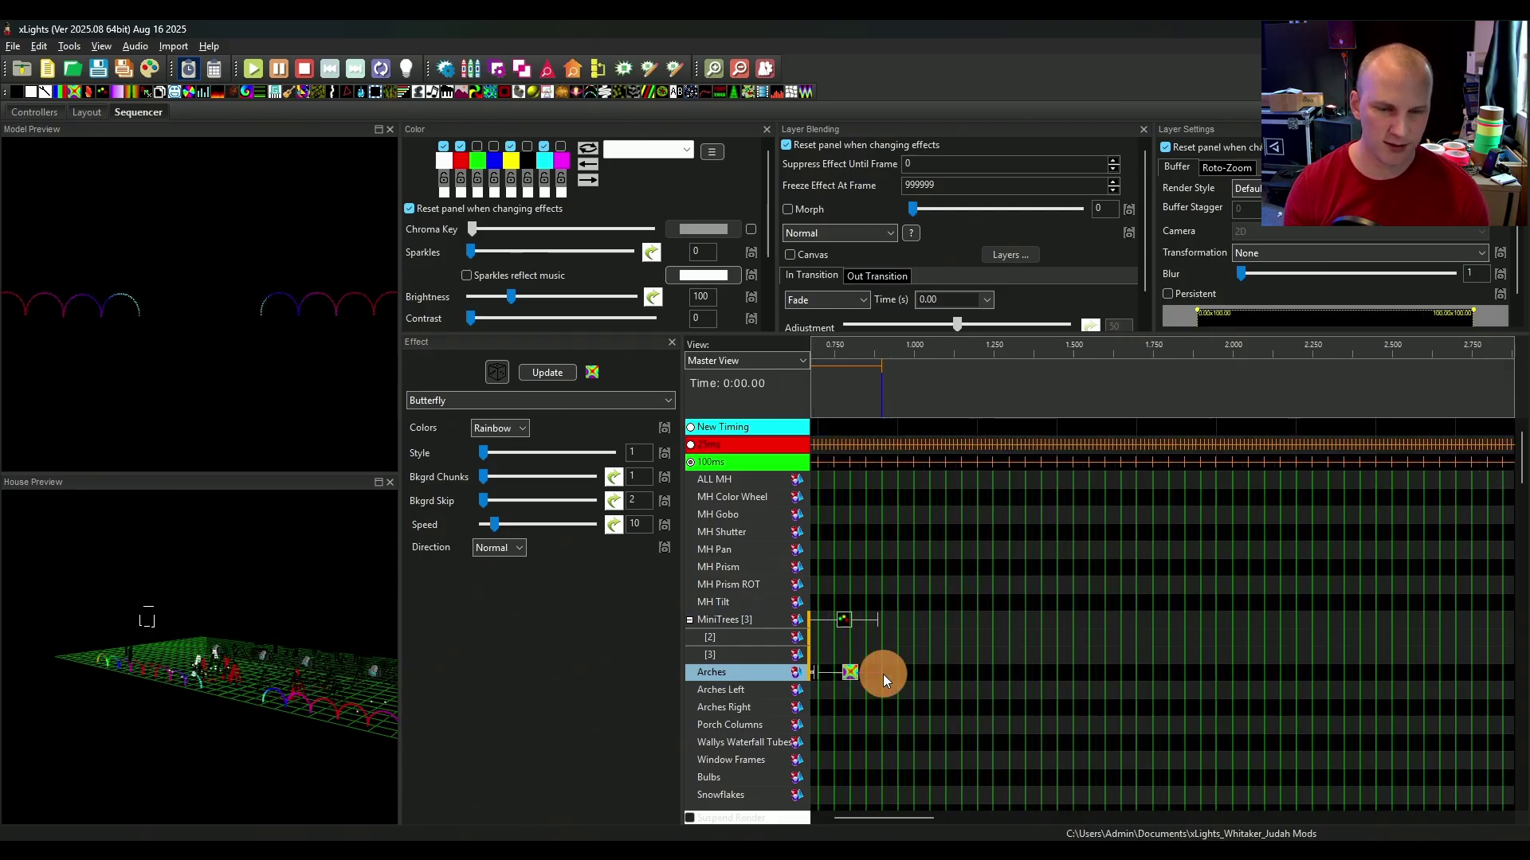
scroll(799, 679, "left", 3)
left_click(1232, 677)
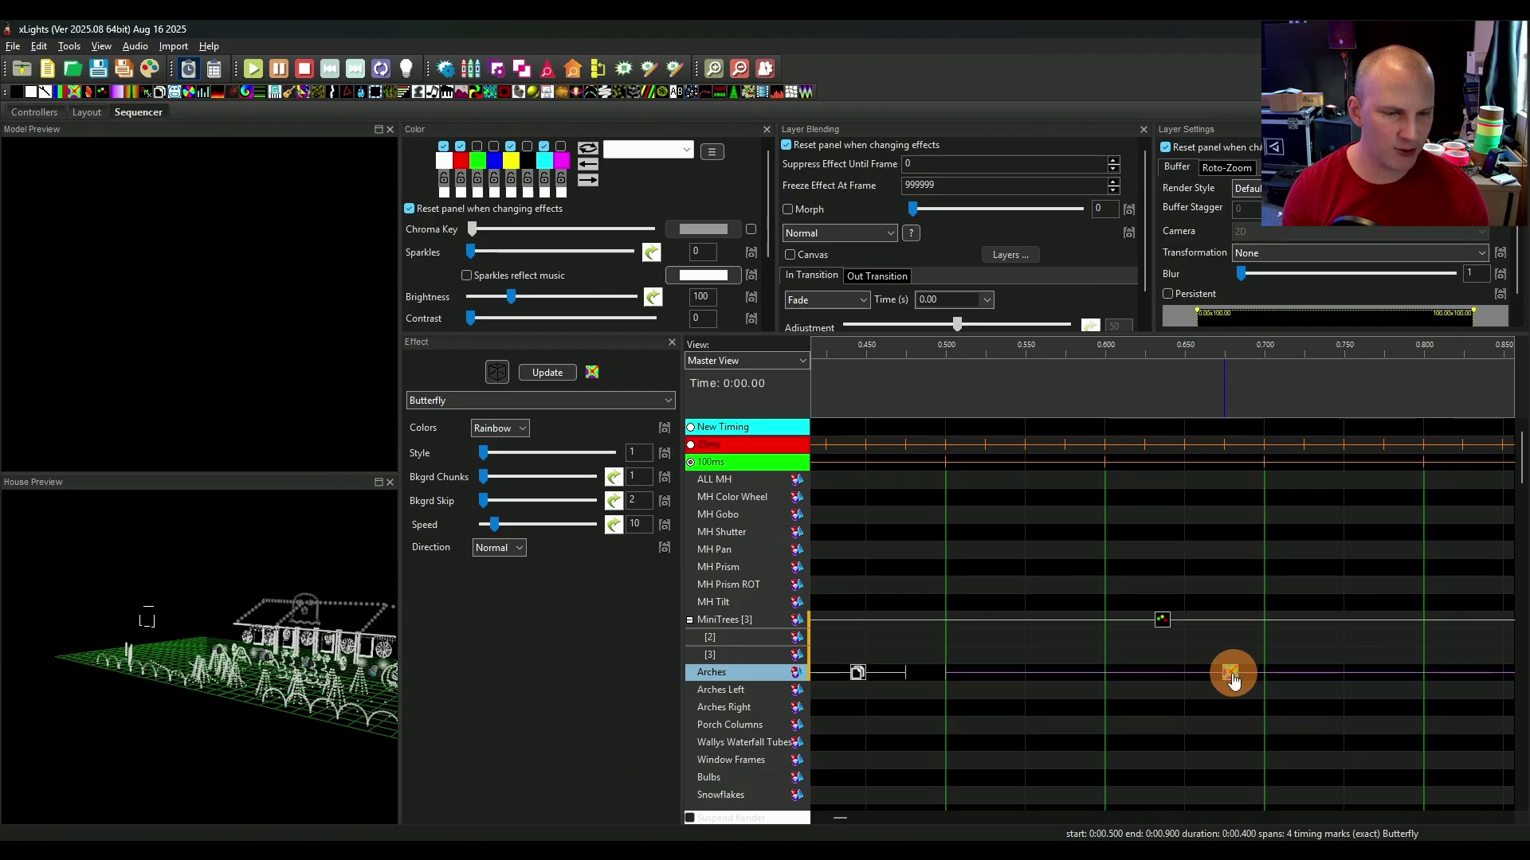
key("Left")
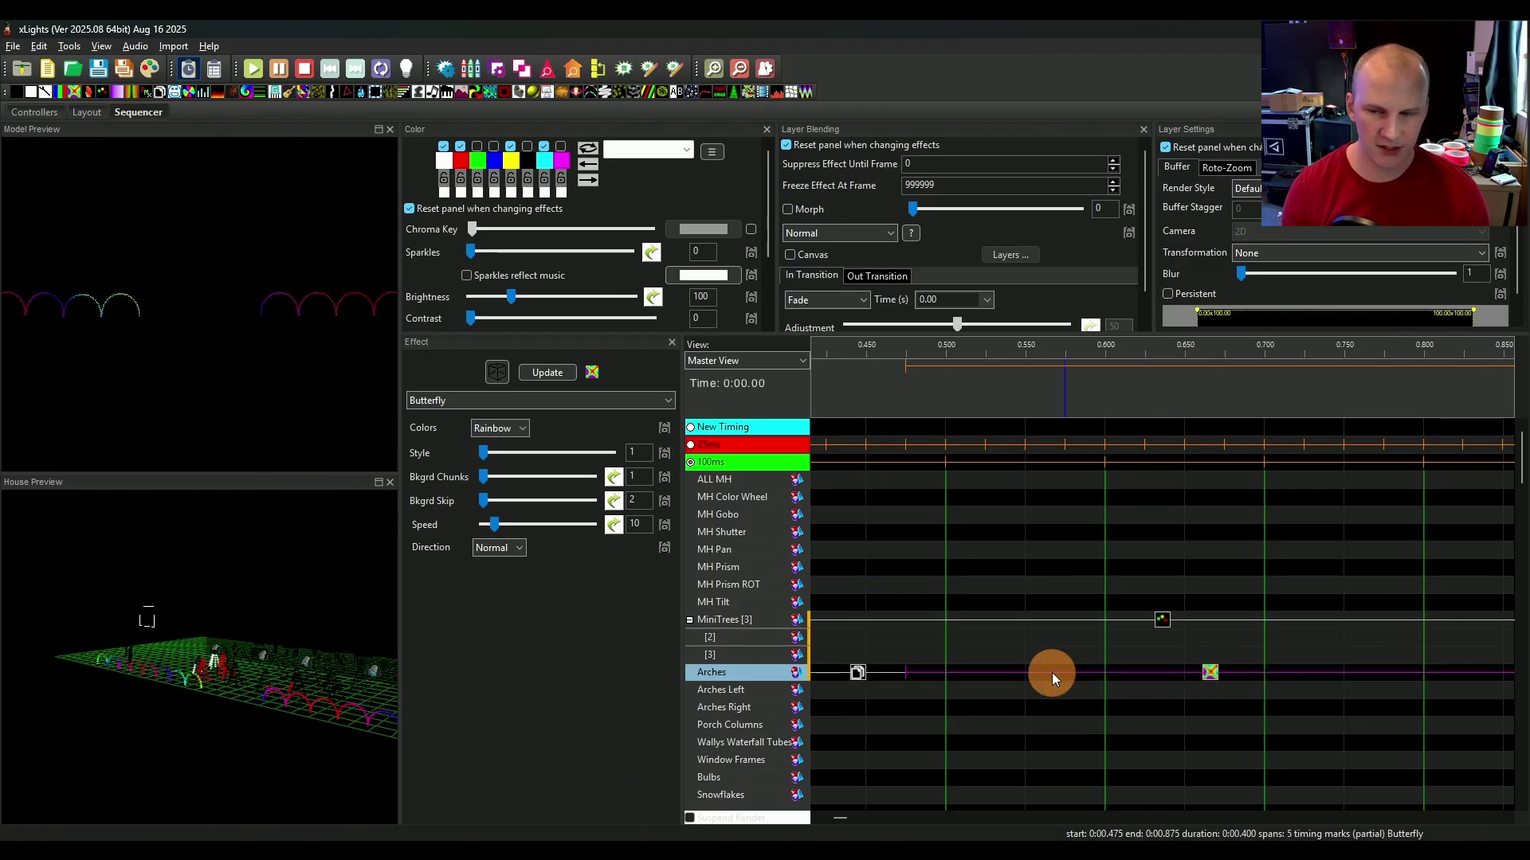
left_click(855, 422)
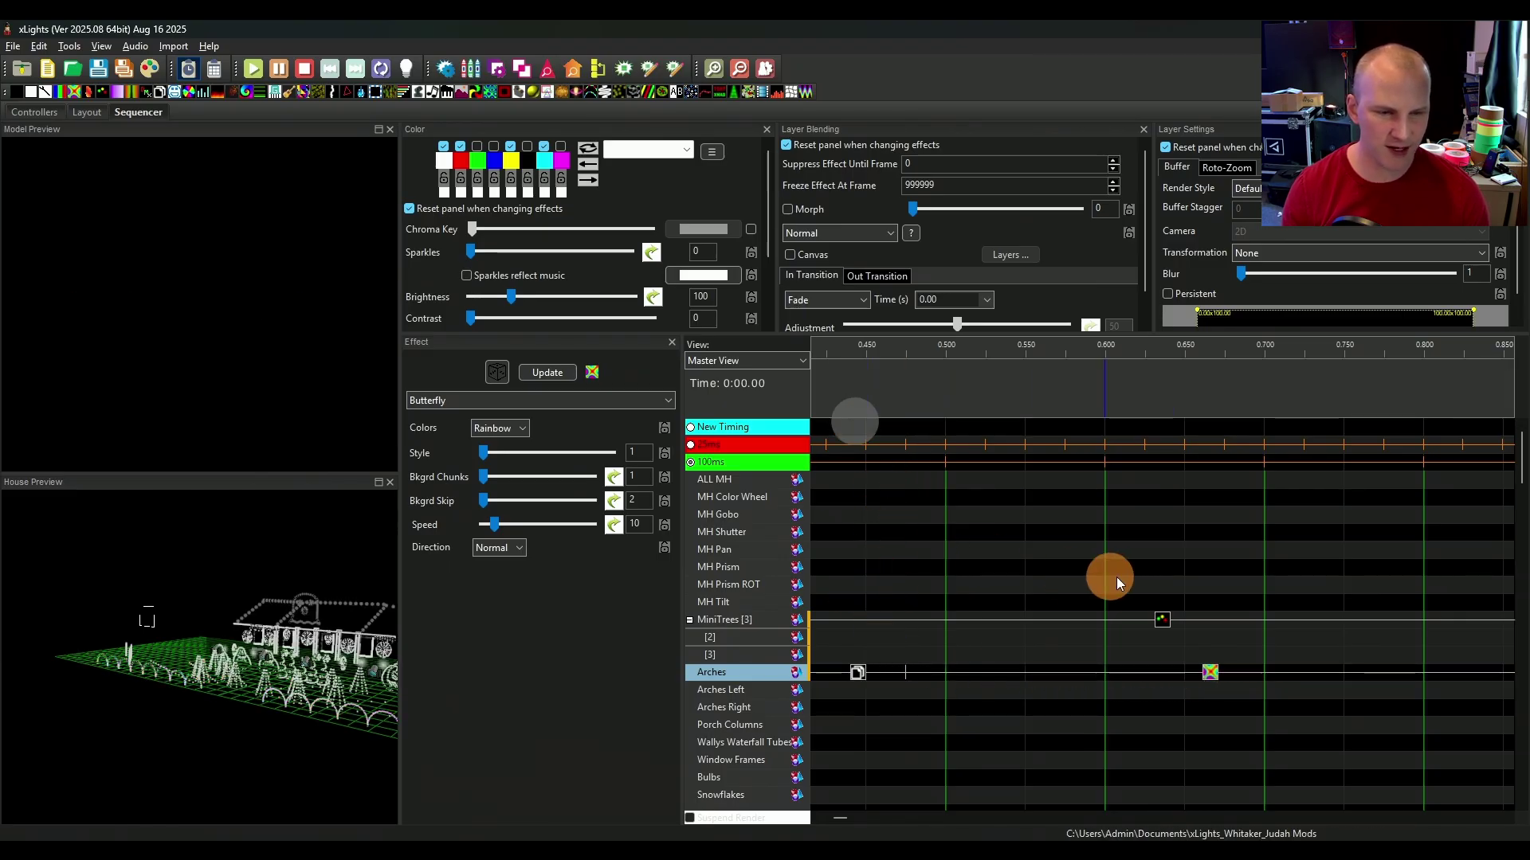
Step: Enable Override duplicated Palette on the Arches Duplicate effect, leaving Override duplicated Color settings off
left_click(1160, 619)
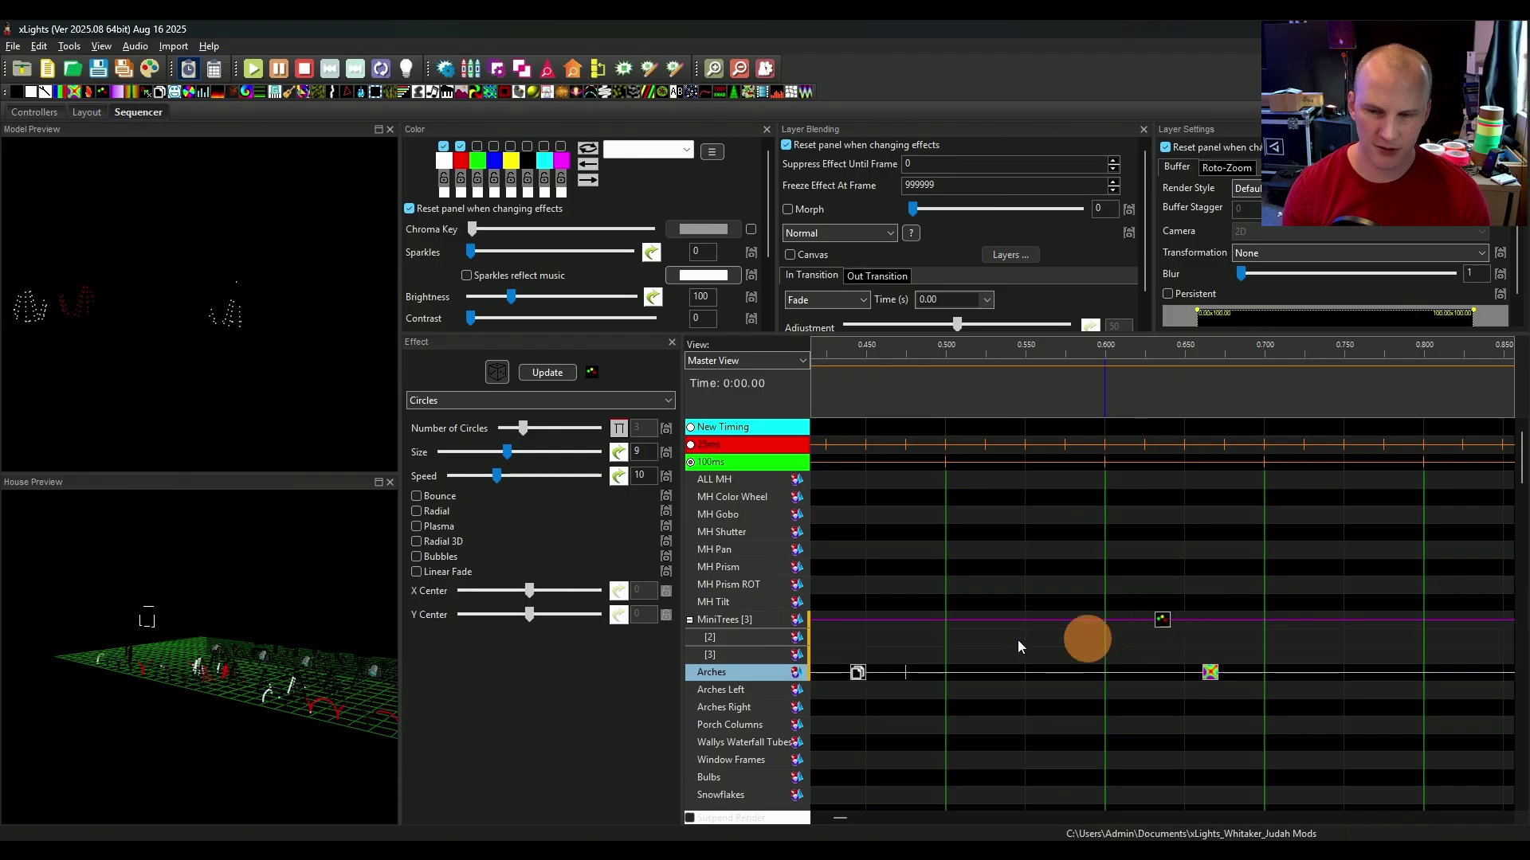
left_click(855, 677)
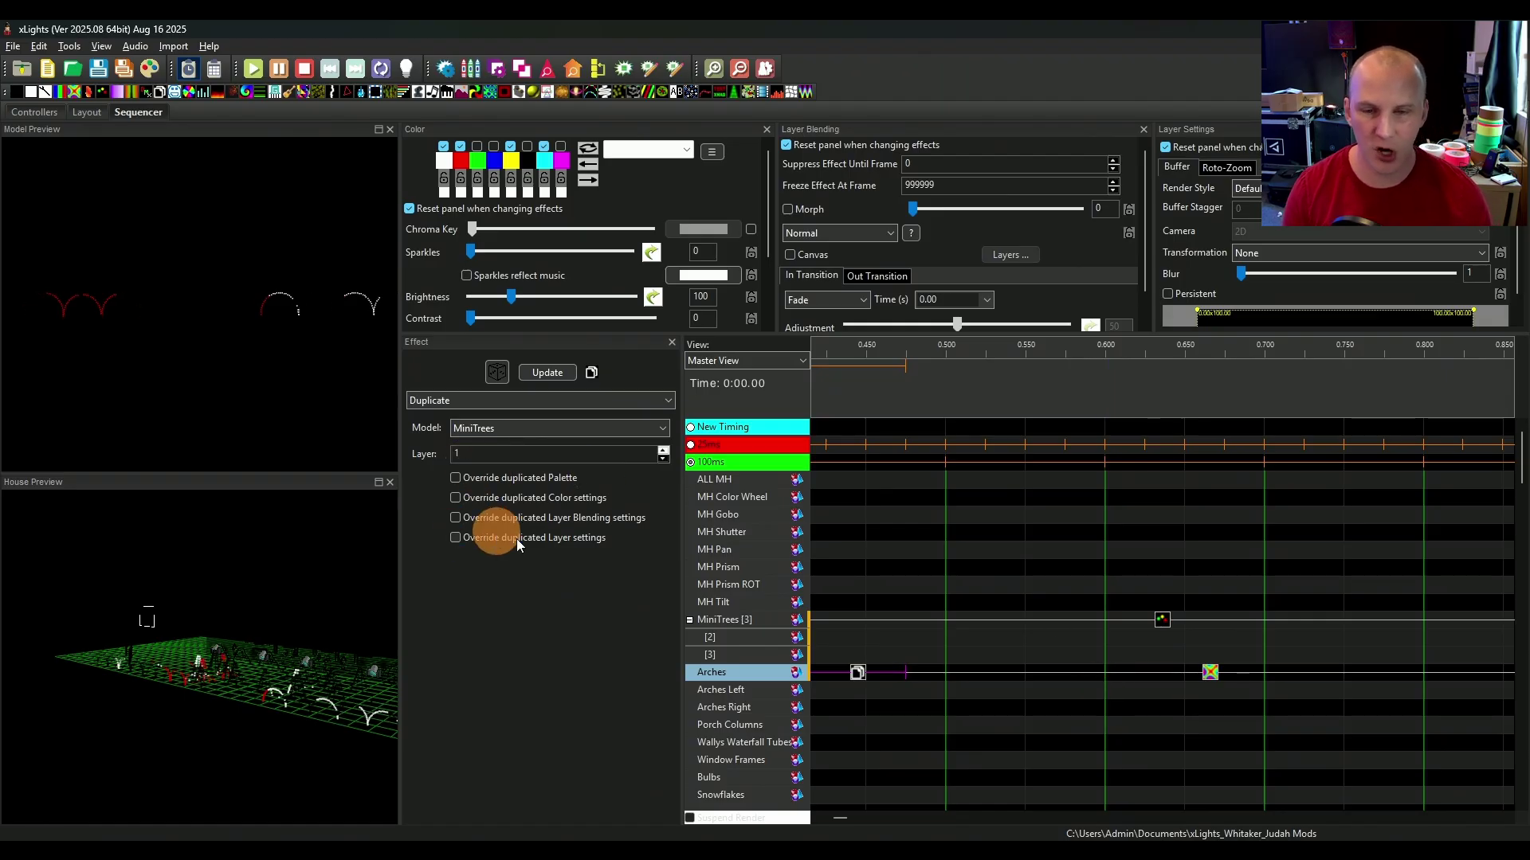
left_click(550, 496)
left_click(545, 475)
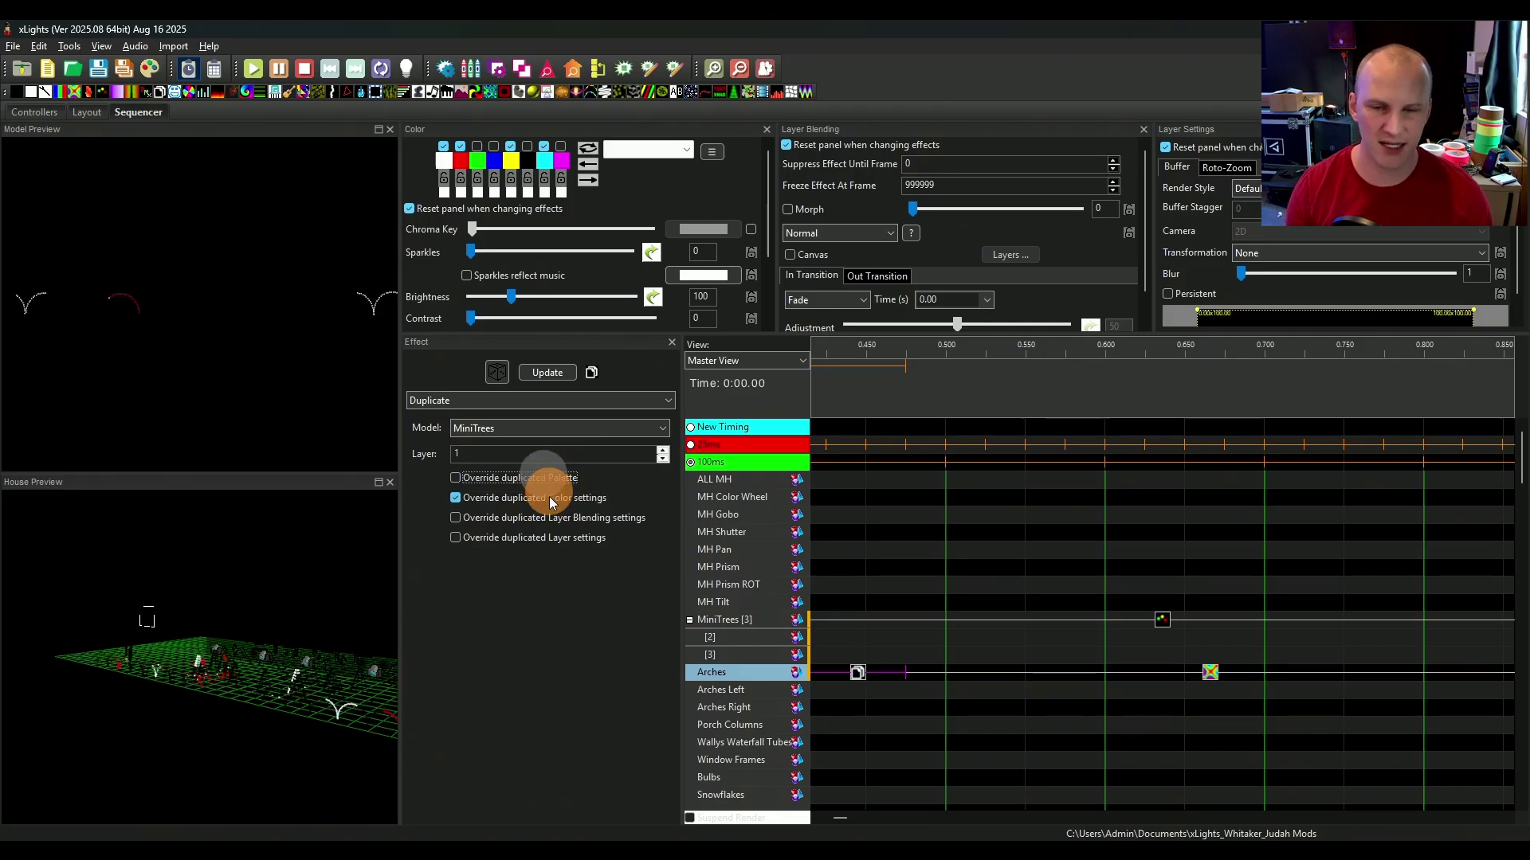
left_click(547, 499)
left_click(536, 473)
left_click(543, 145)
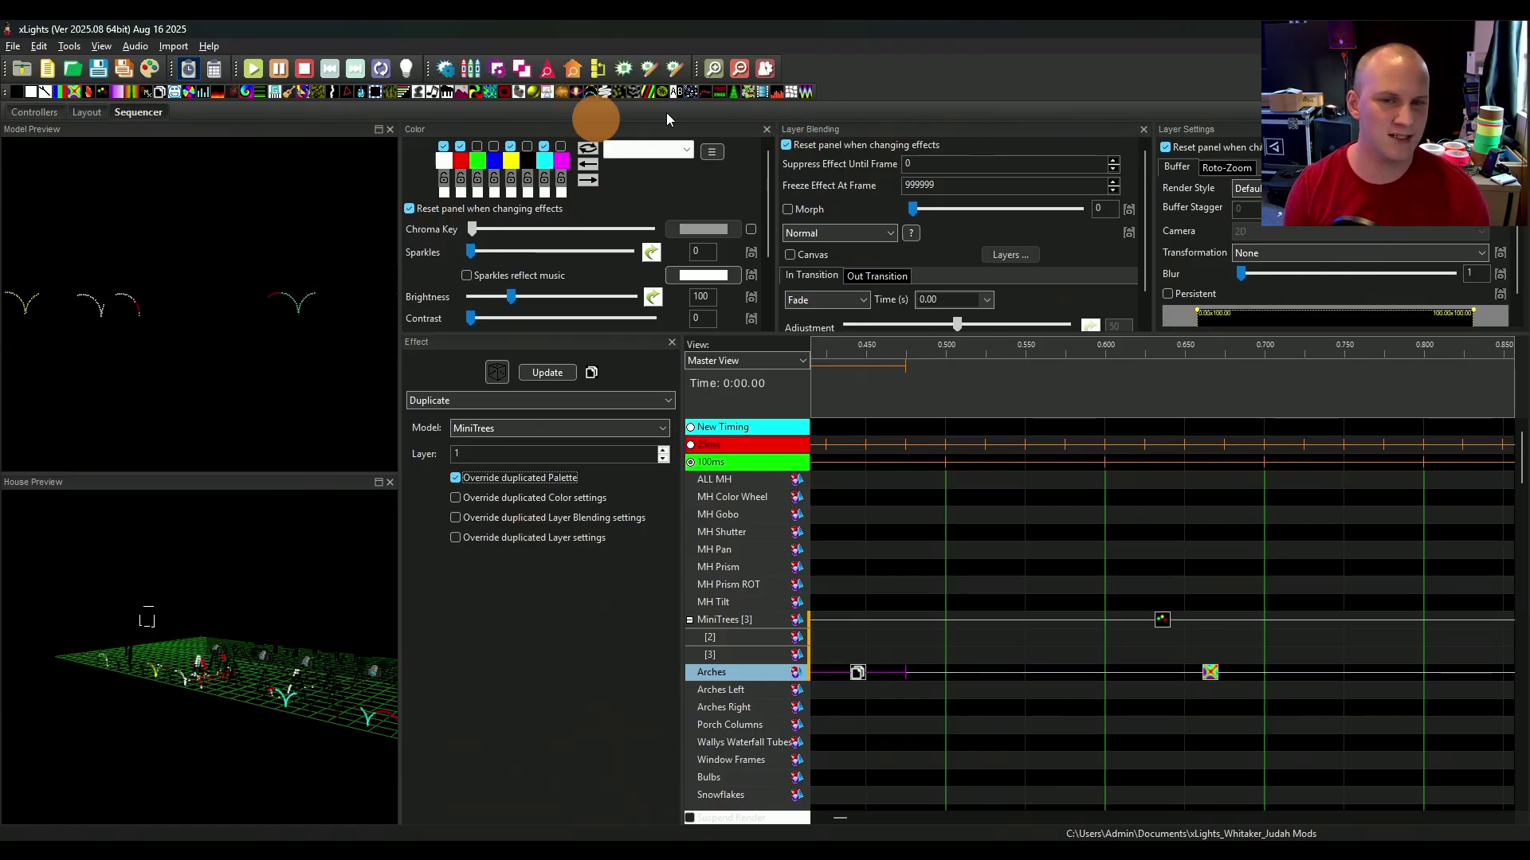
Step: Turn off white and red in the Arches Duplicate effect's palette, leaving only yellow and cyan
left_click(863, 668)
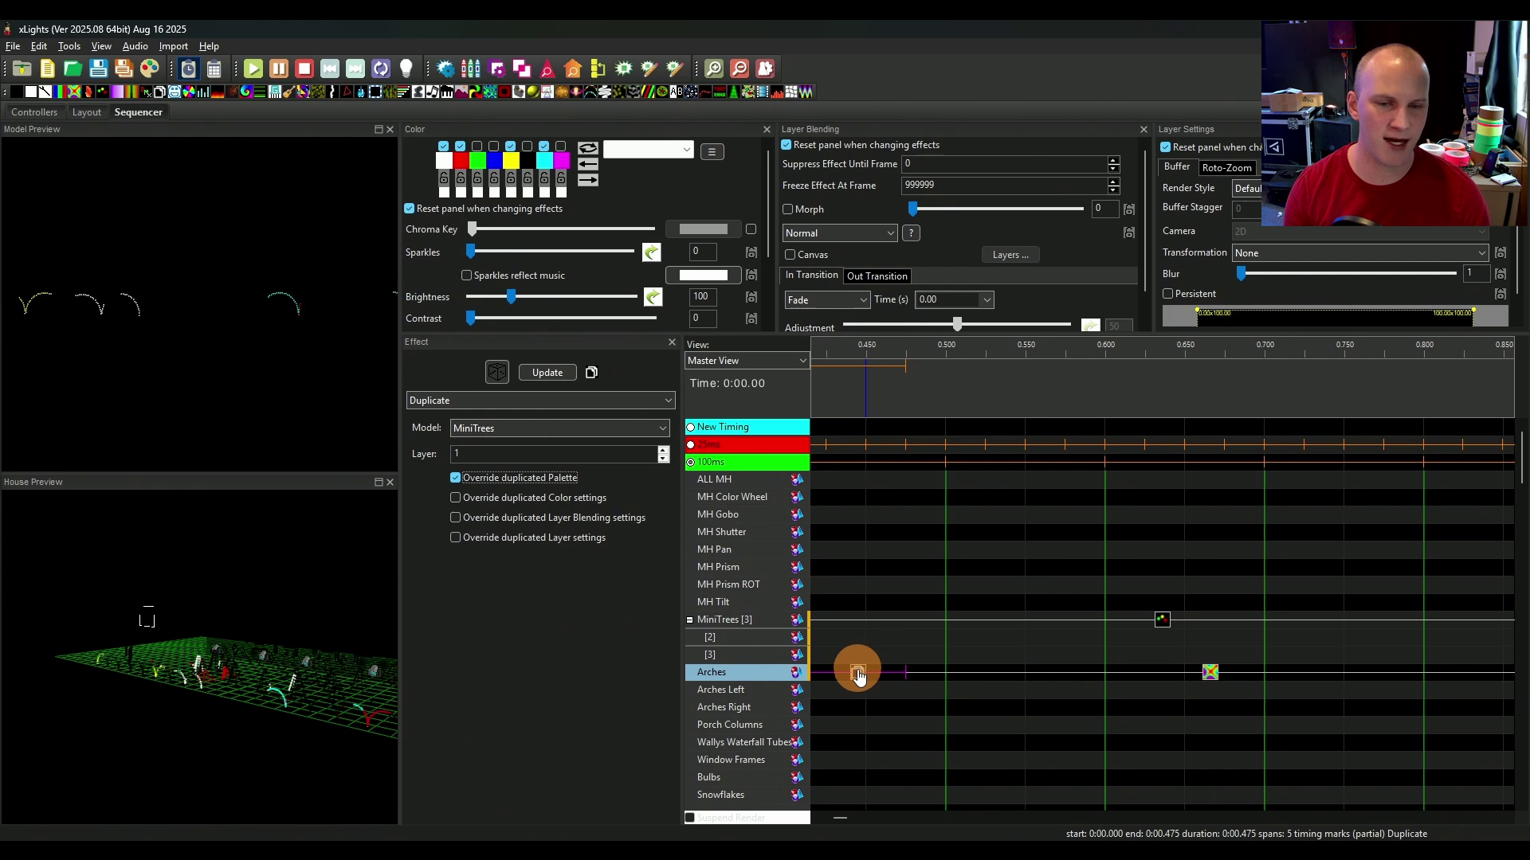
left_click(1160, 623)
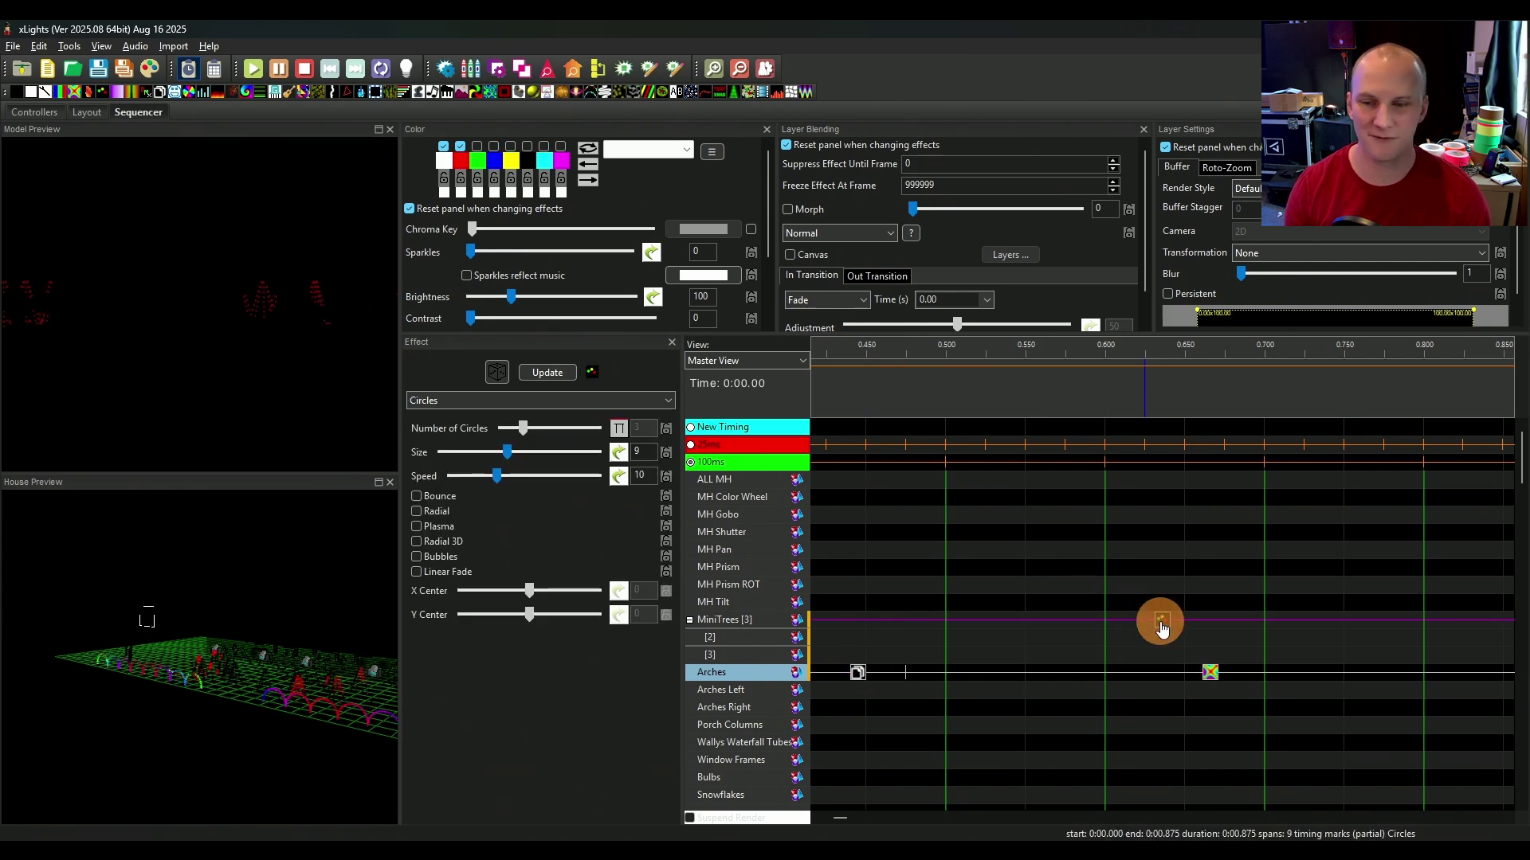
left_click(858, 672)
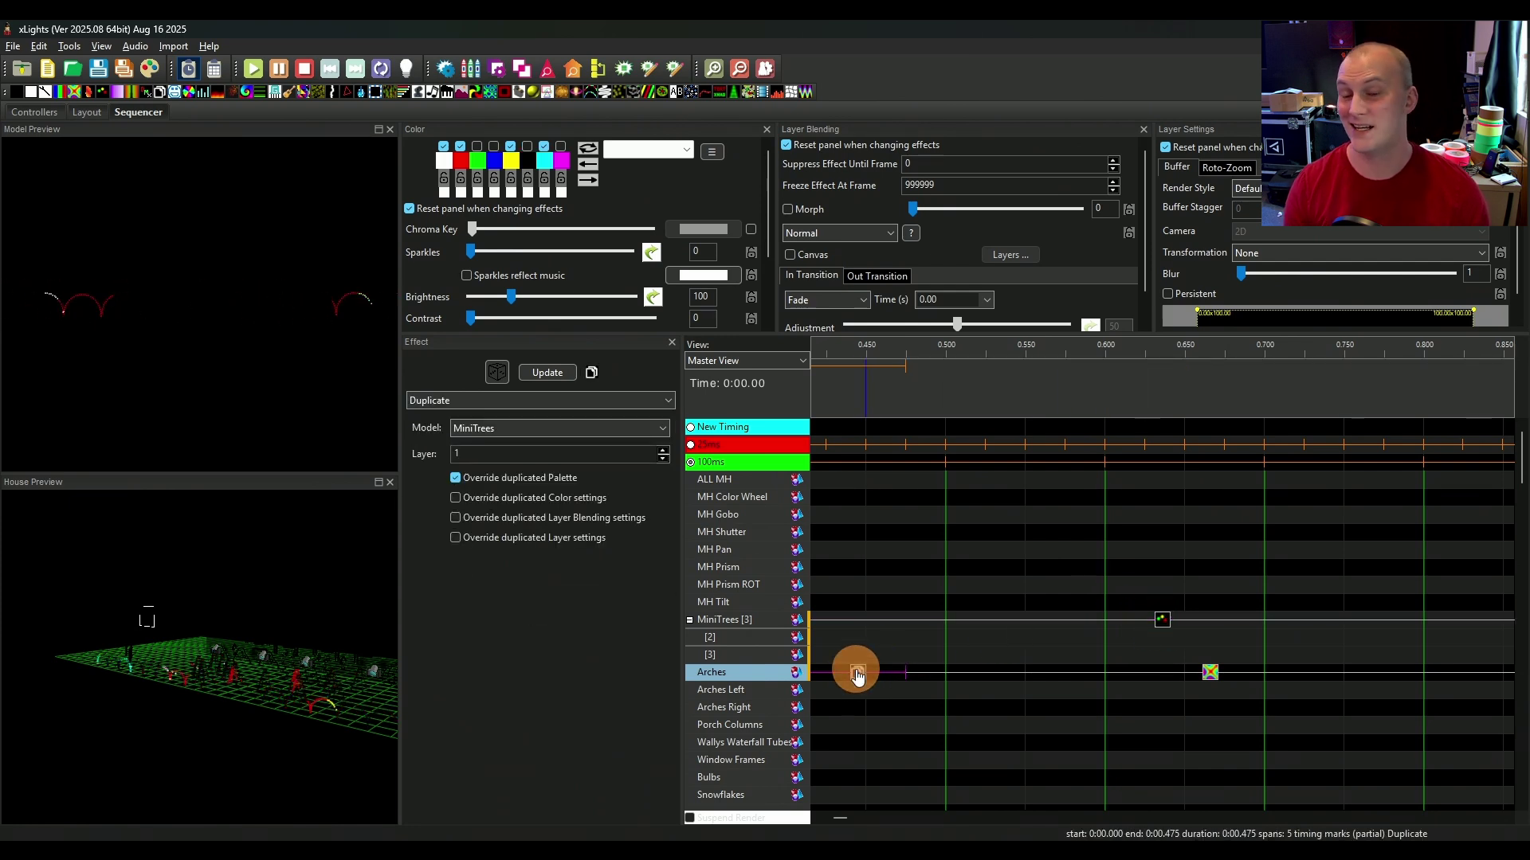
left_click(460, 146)
left_click(446, 147)
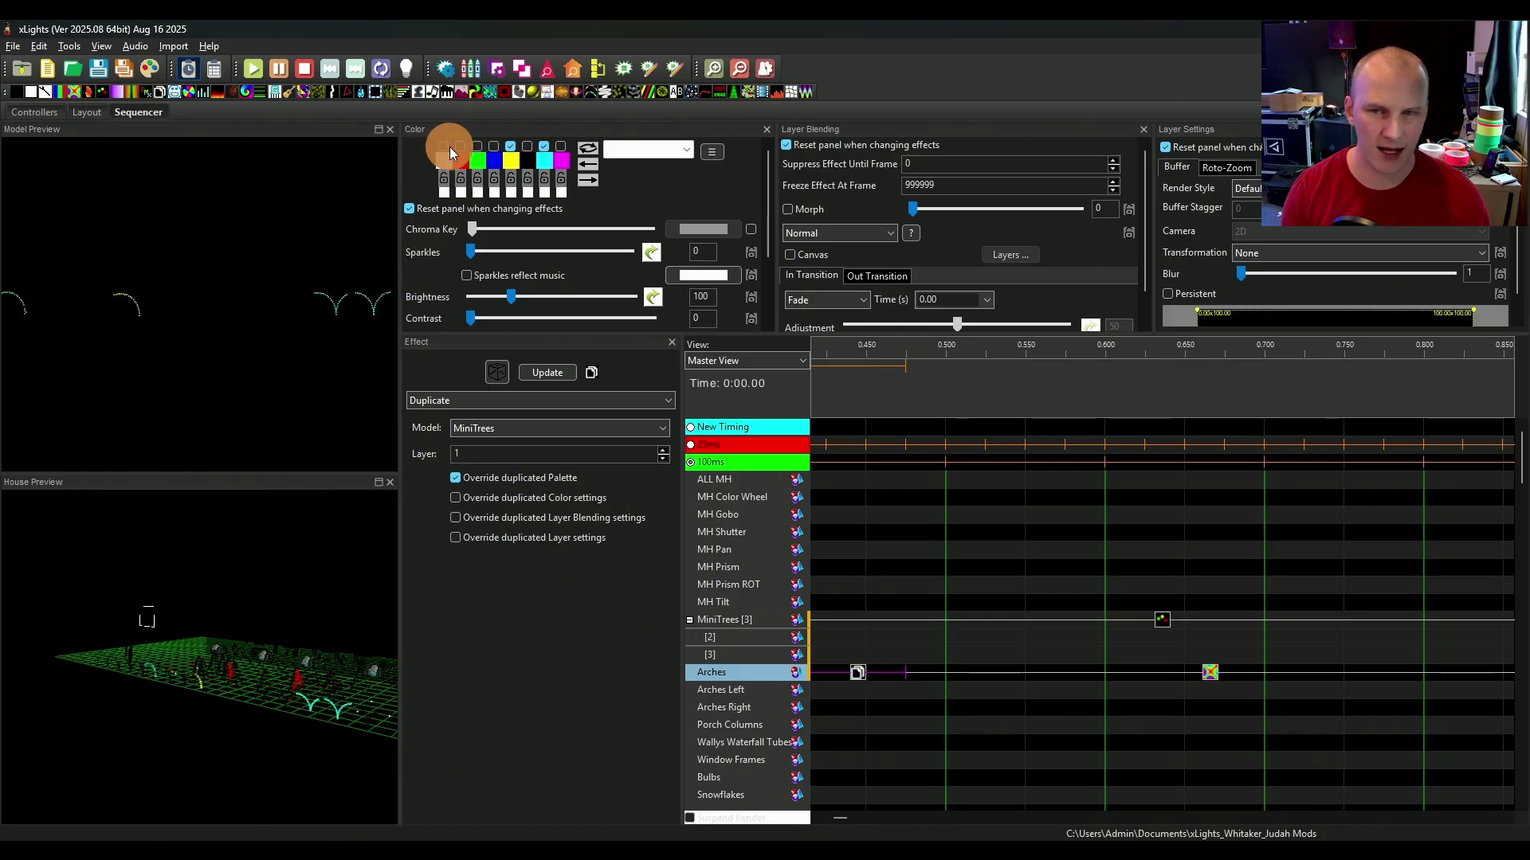
Step: Compare the Circles effect on MiniTrees with the effects on the Arches row
left_click(1160, 623)
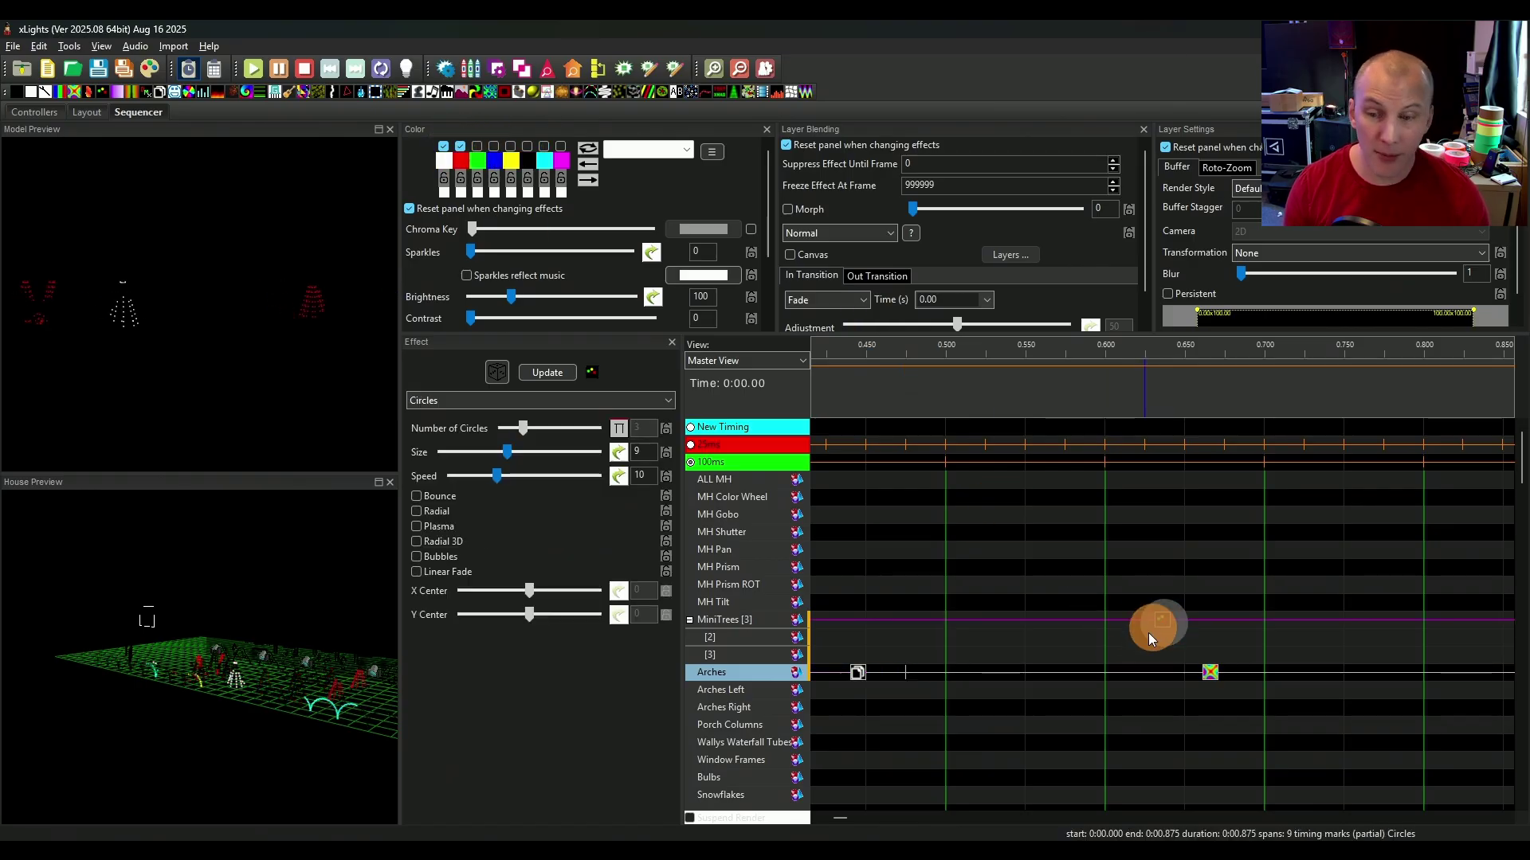
left_click(916, 626)
left_click(970, 585)
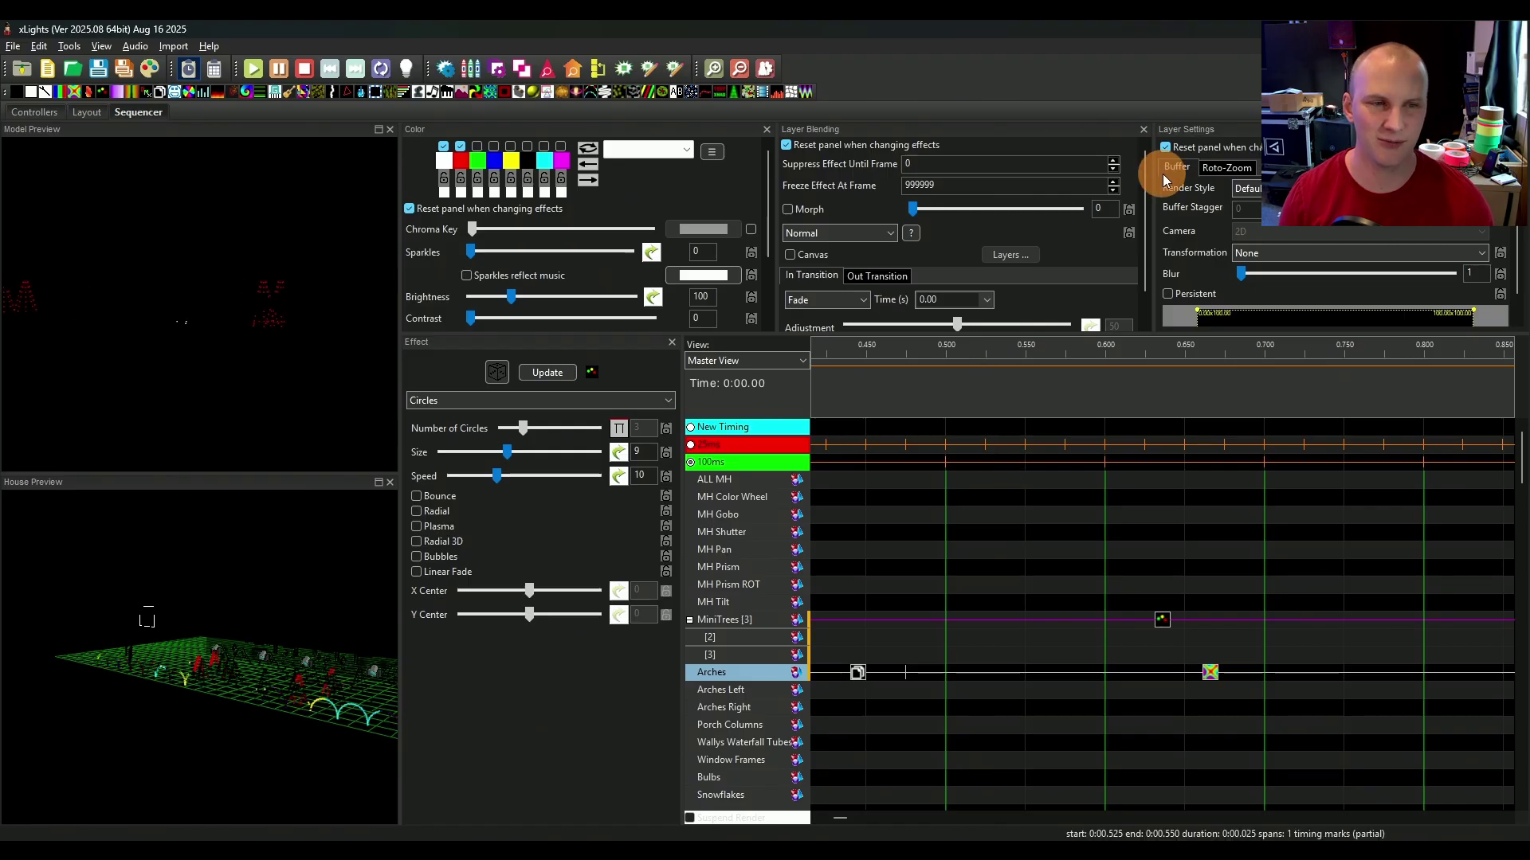
left_click(1161, 671)
left_click(1074, 685)
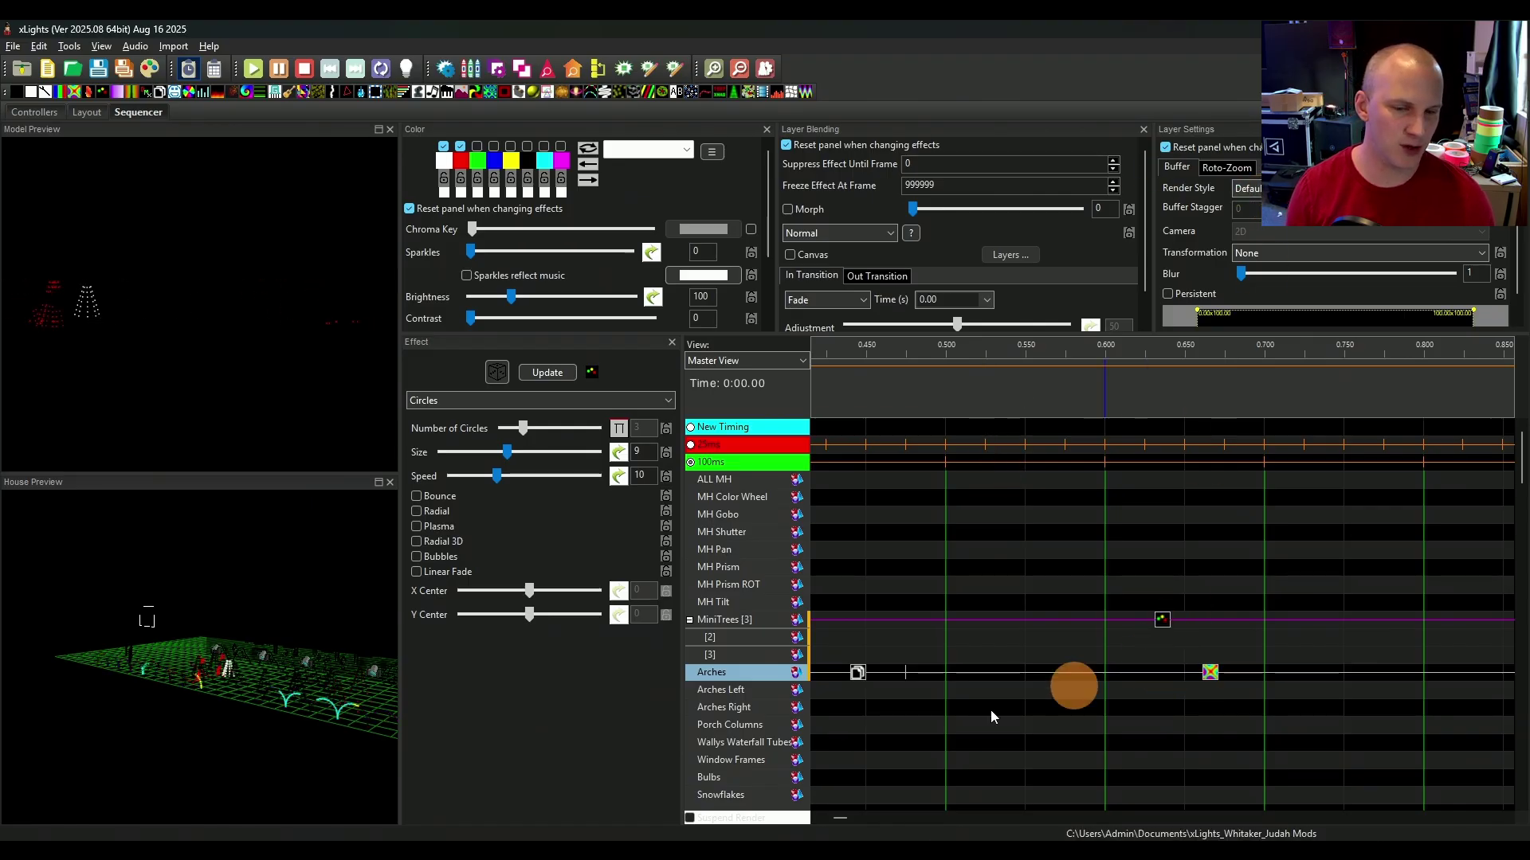
left_click(1122, 623)
Step: Delete the Duplicate and Butterfly effects from Arches and the Circles effect from MiniTrees
left_click(861, 675)
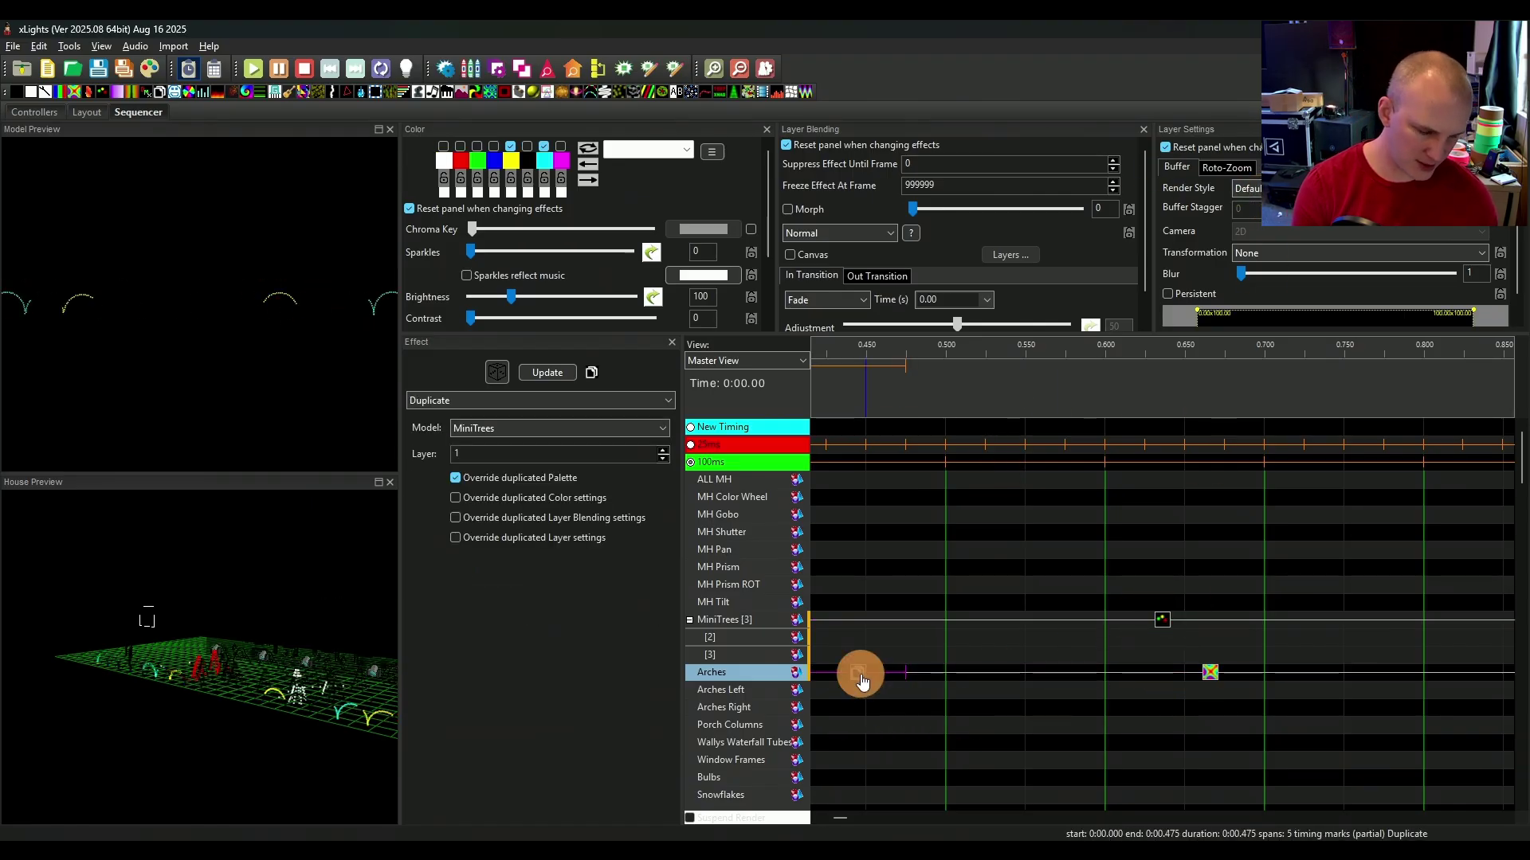
left_click(1210, 672)
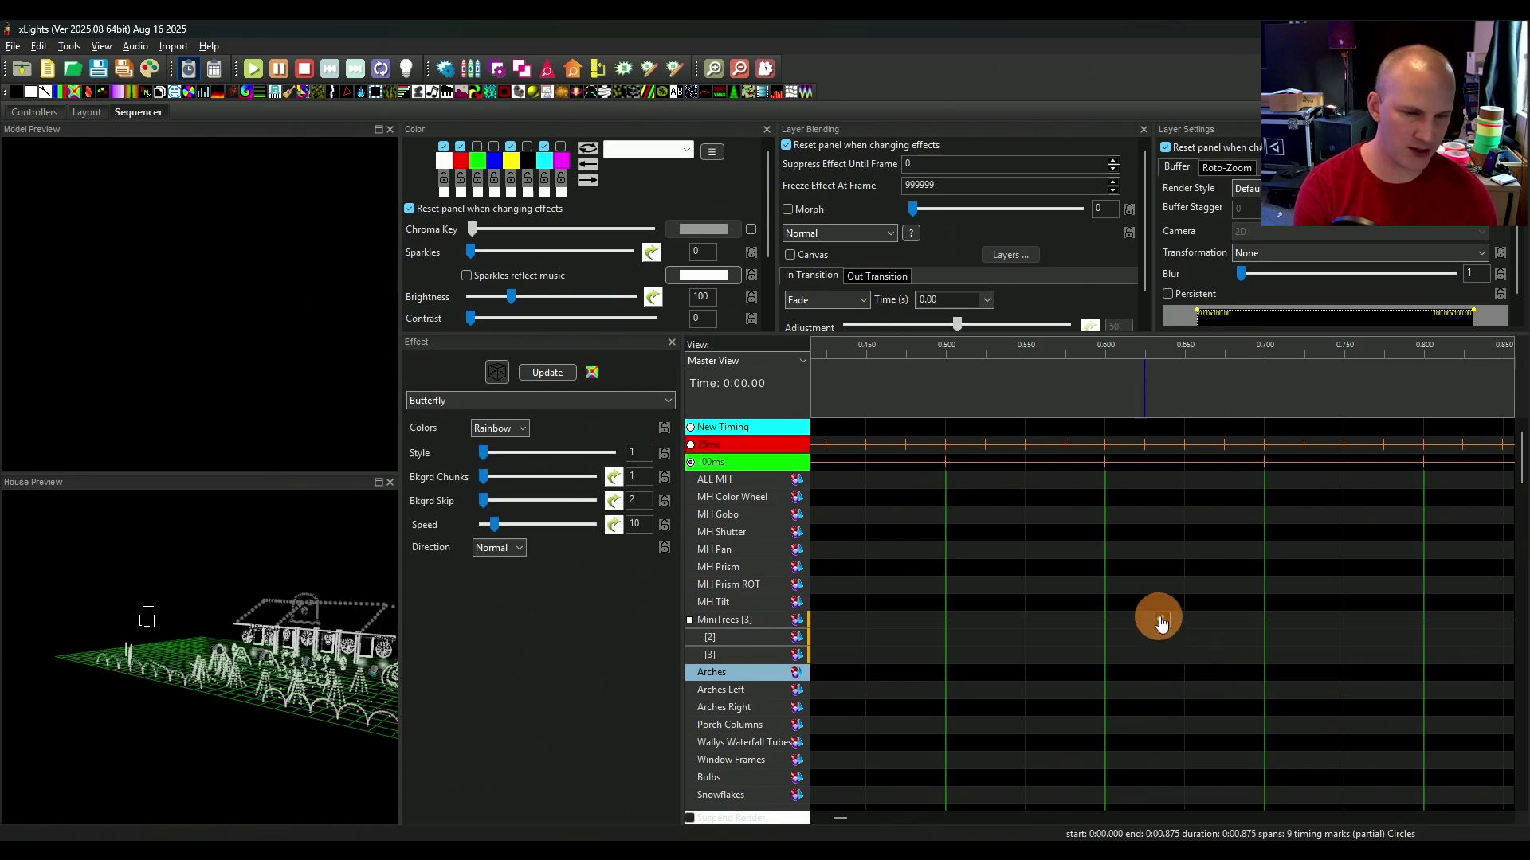
left_click(1161, 619)
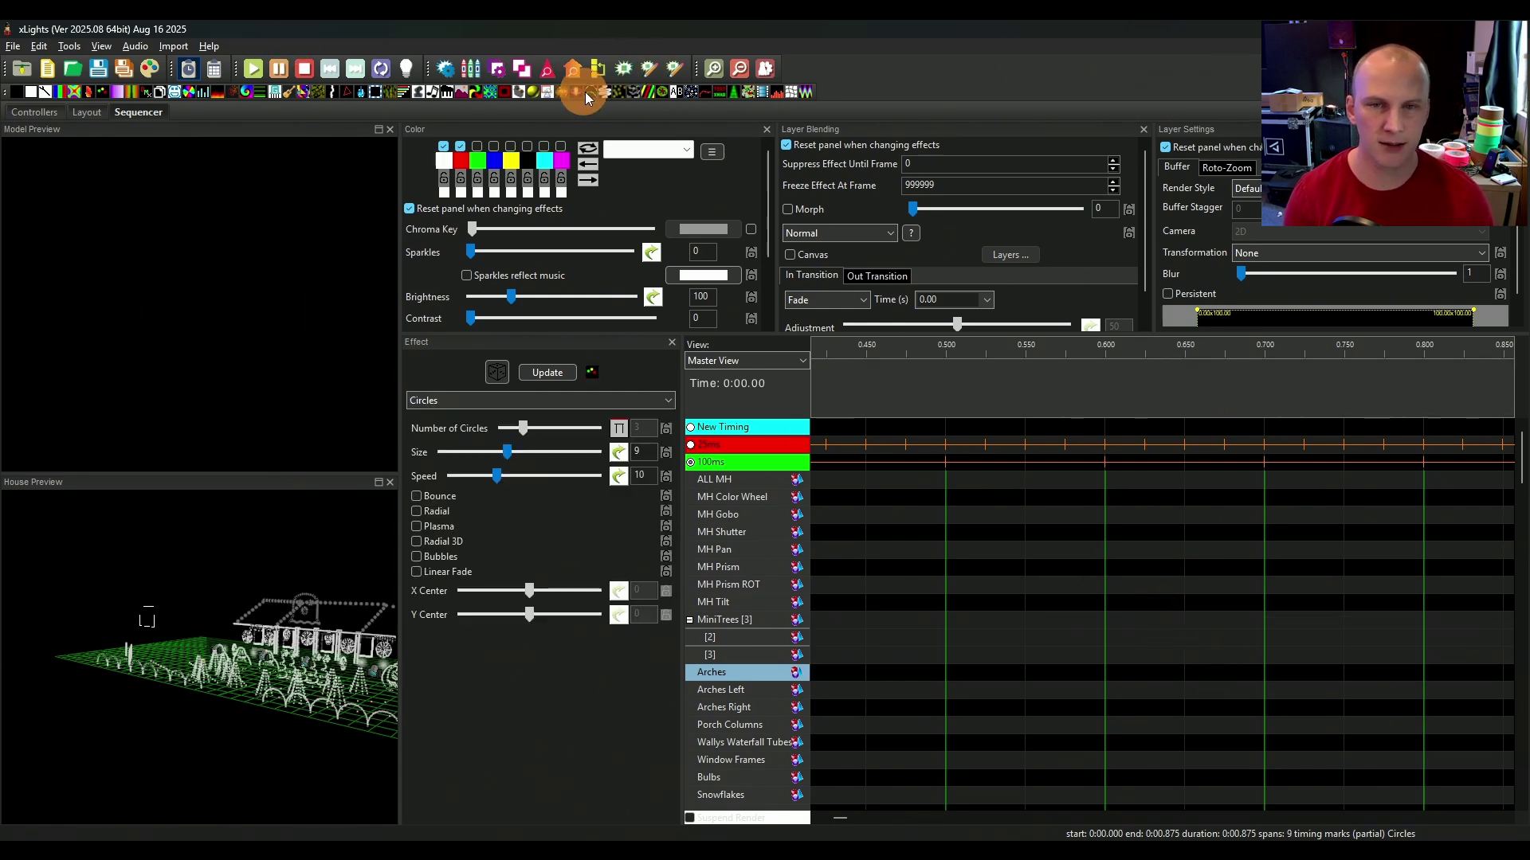
Step: Place a Single Strand effect on Arches from 0.400 to 0.900 s and set its Chase Size to 36
left_click_drag(591, 97, 829, 674)
left_click_drag(946, 674, 1365, 674)
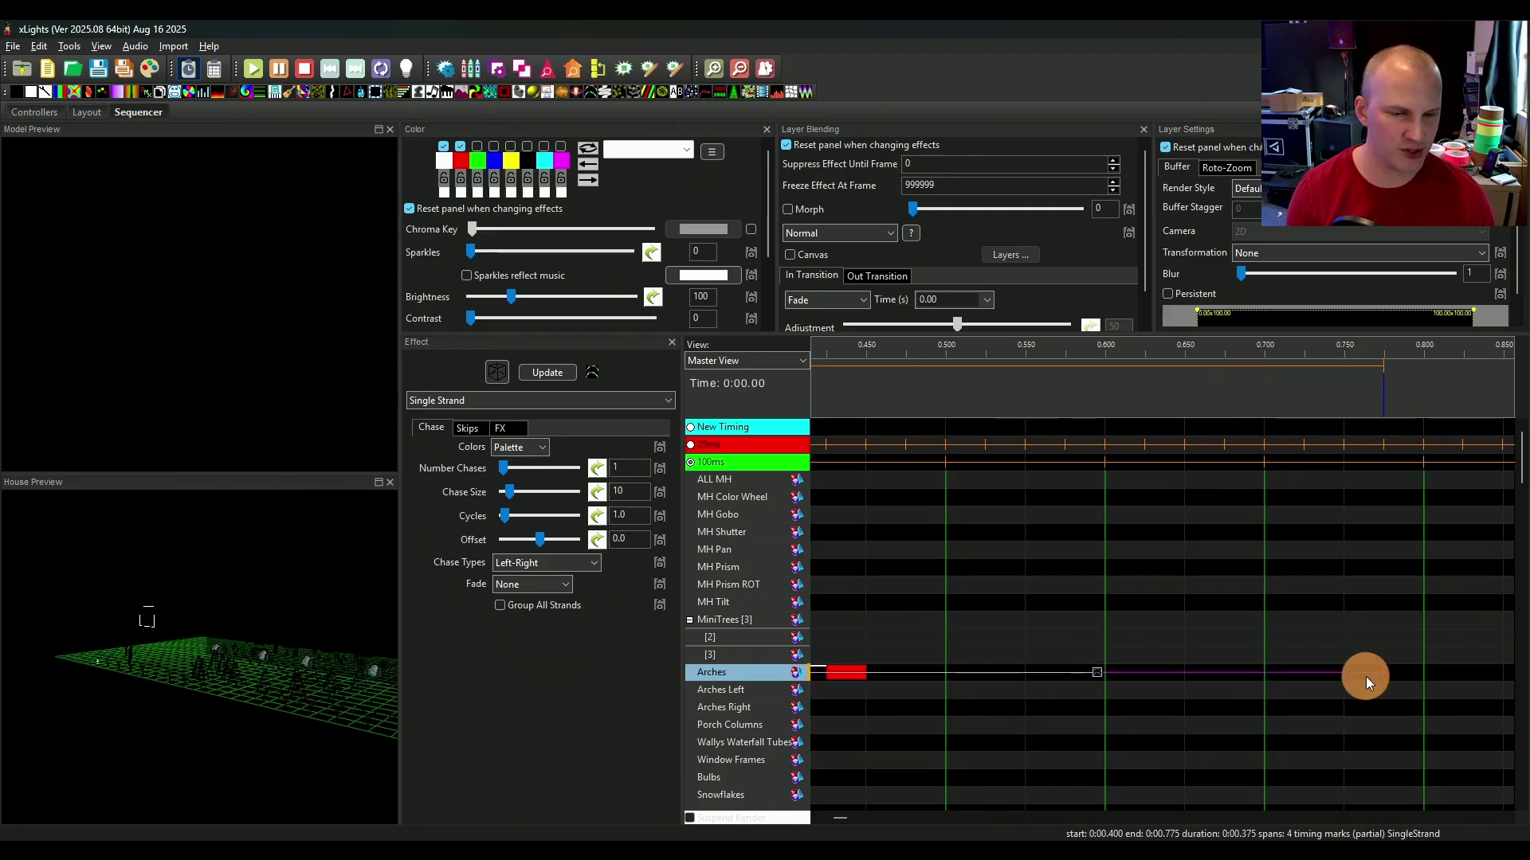
left_click(1096, 672)
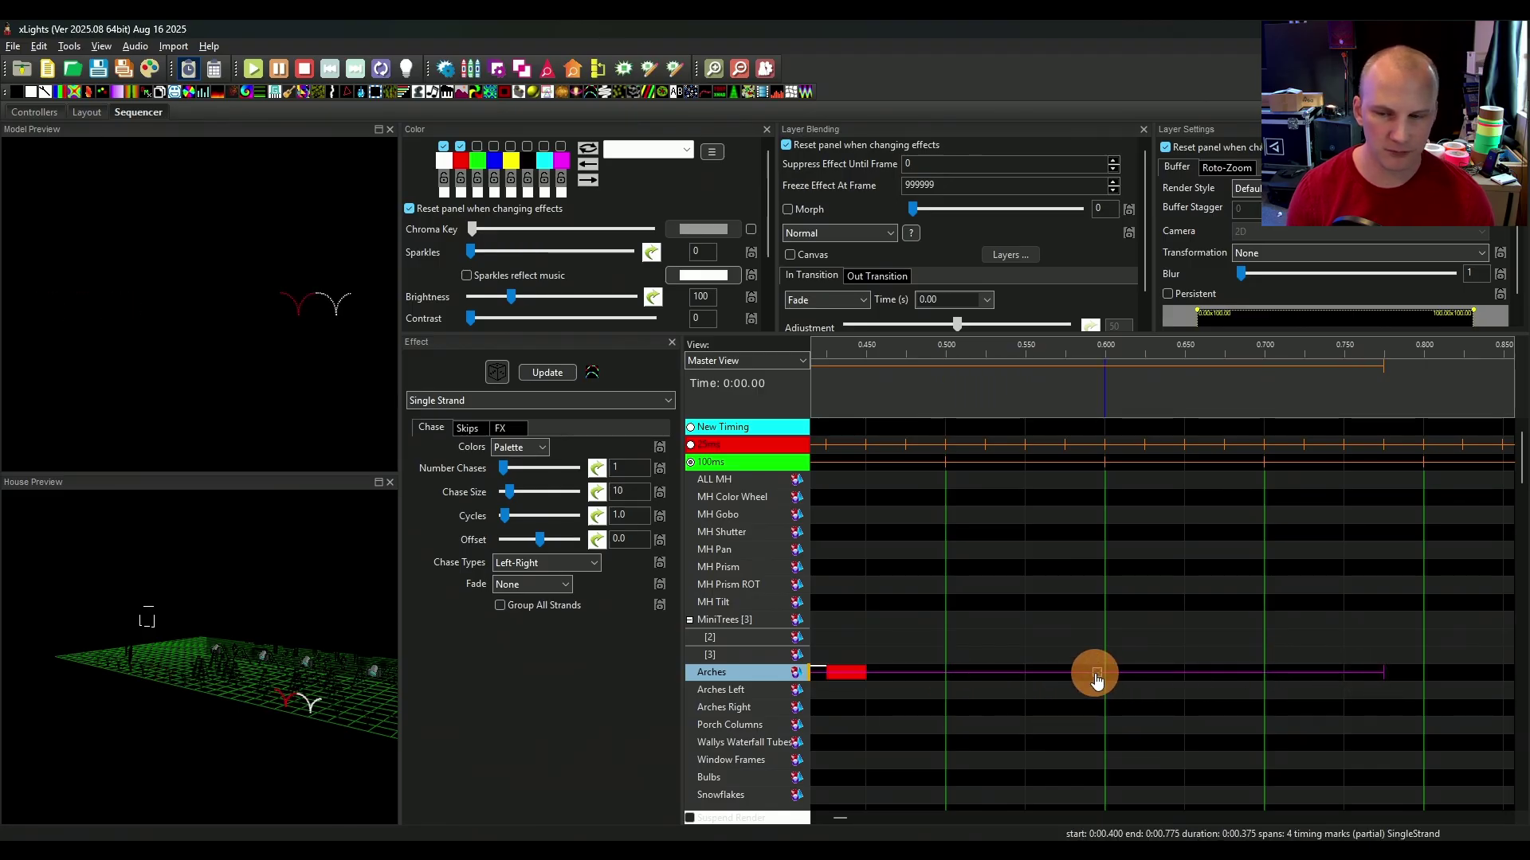
left_click_drag(1383, 673, 1514, 673)
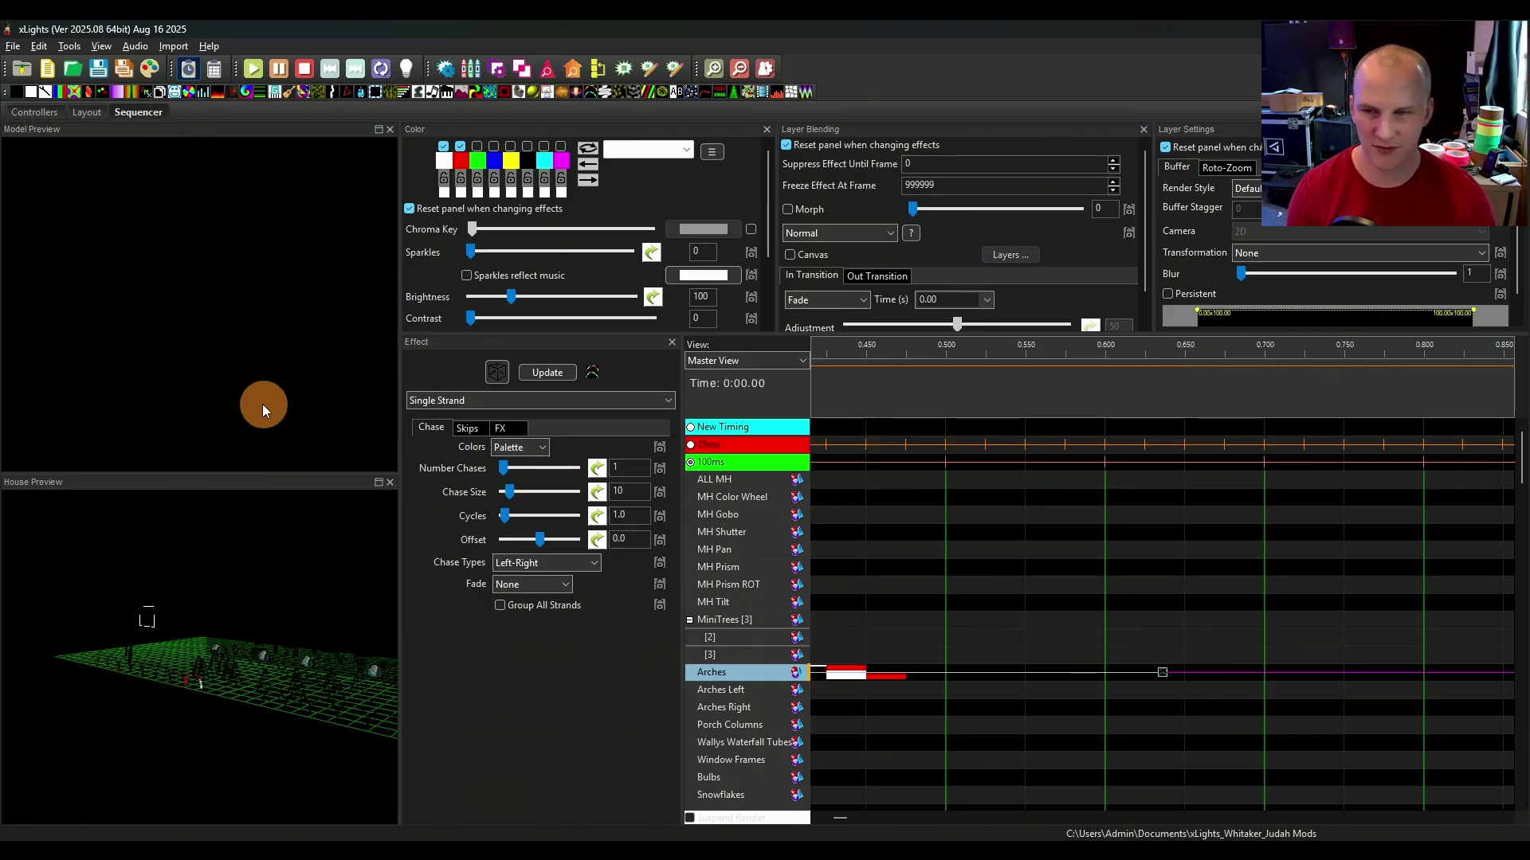
left_click_drag(510, 492, 529, 491)
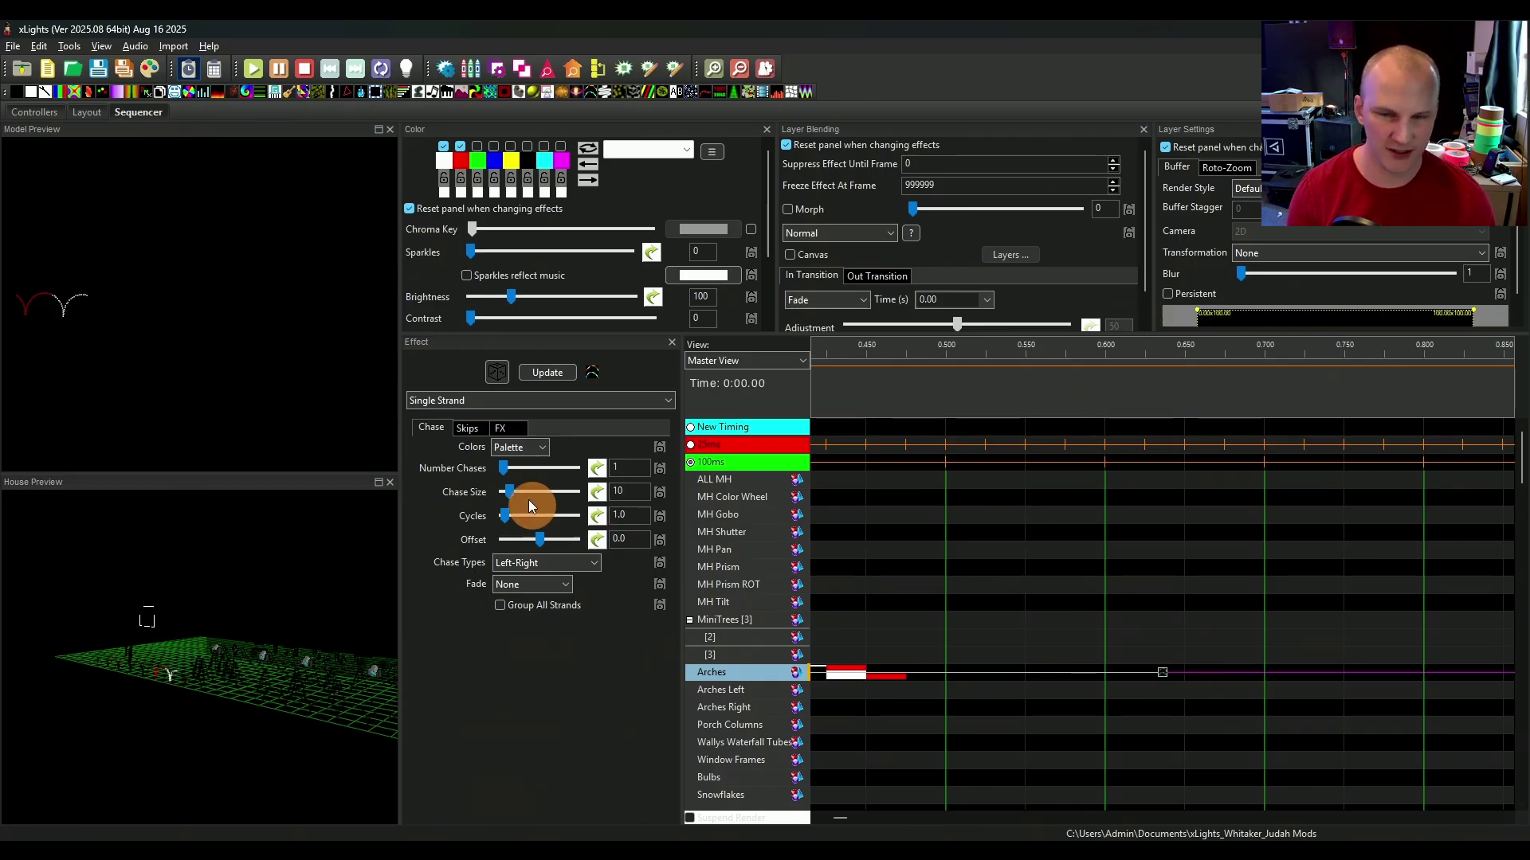
scroll(956, 600, "down", 3)
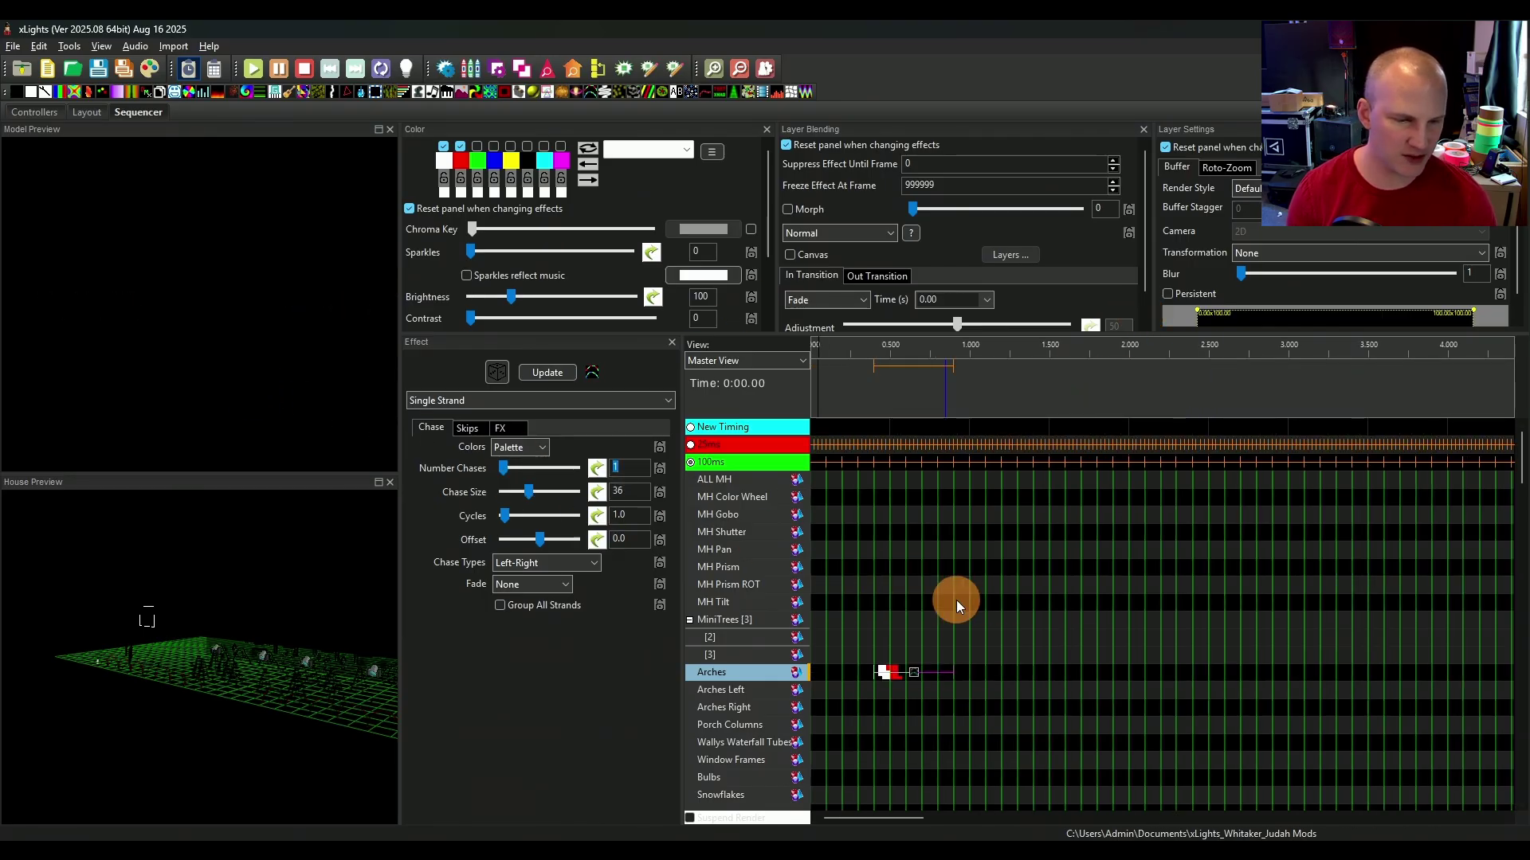
Step: Extend the end of the Arches Single Strand effect to 2.500 s and set its render style to Single Line
left_click_drag(950, 673, 1210, 676)
left_click(933, 660)
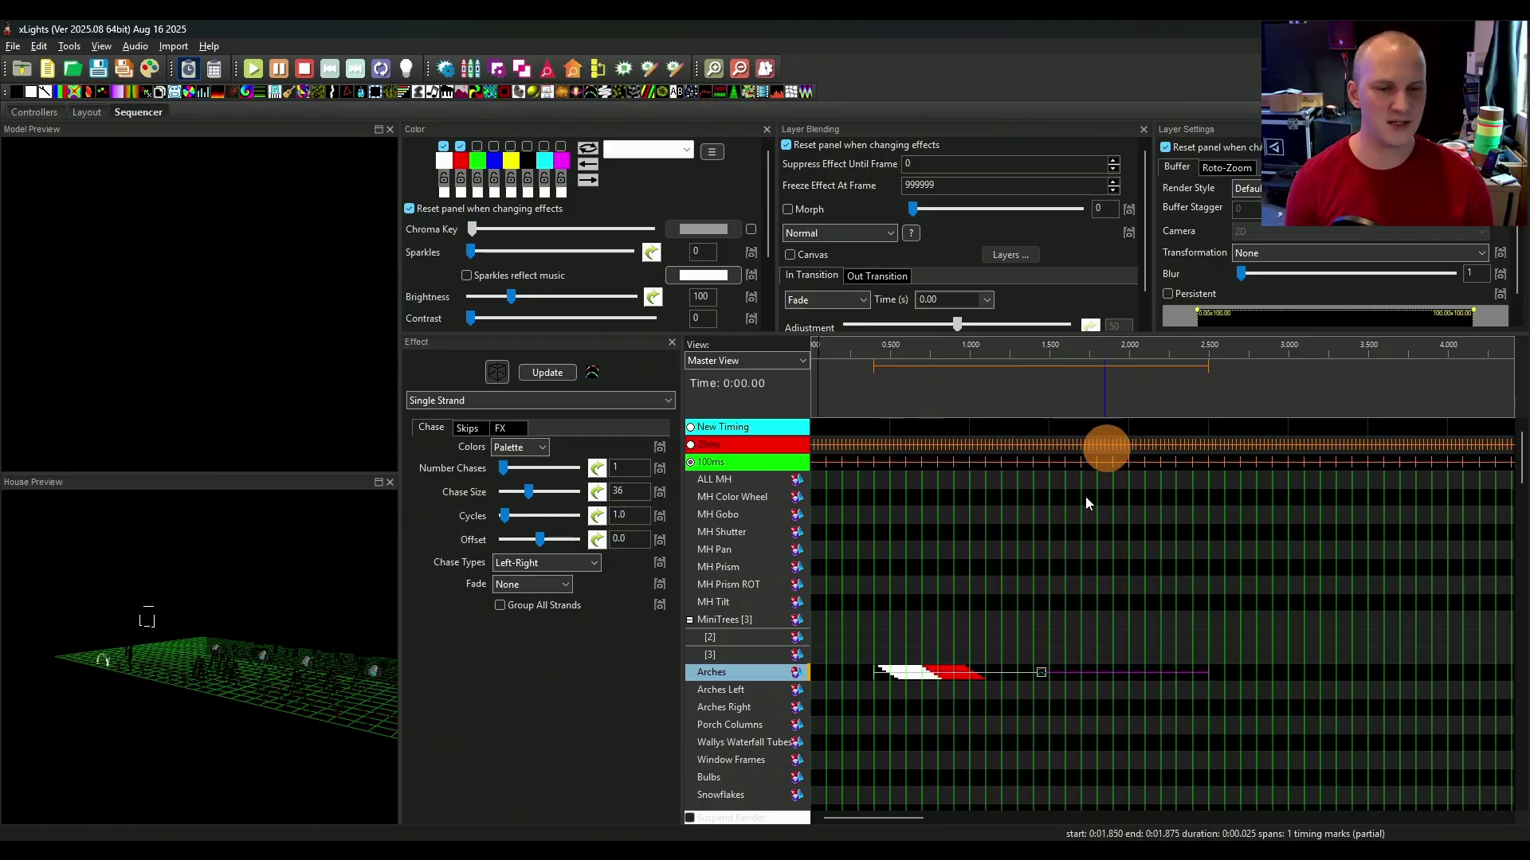
left_click(1038, 676)
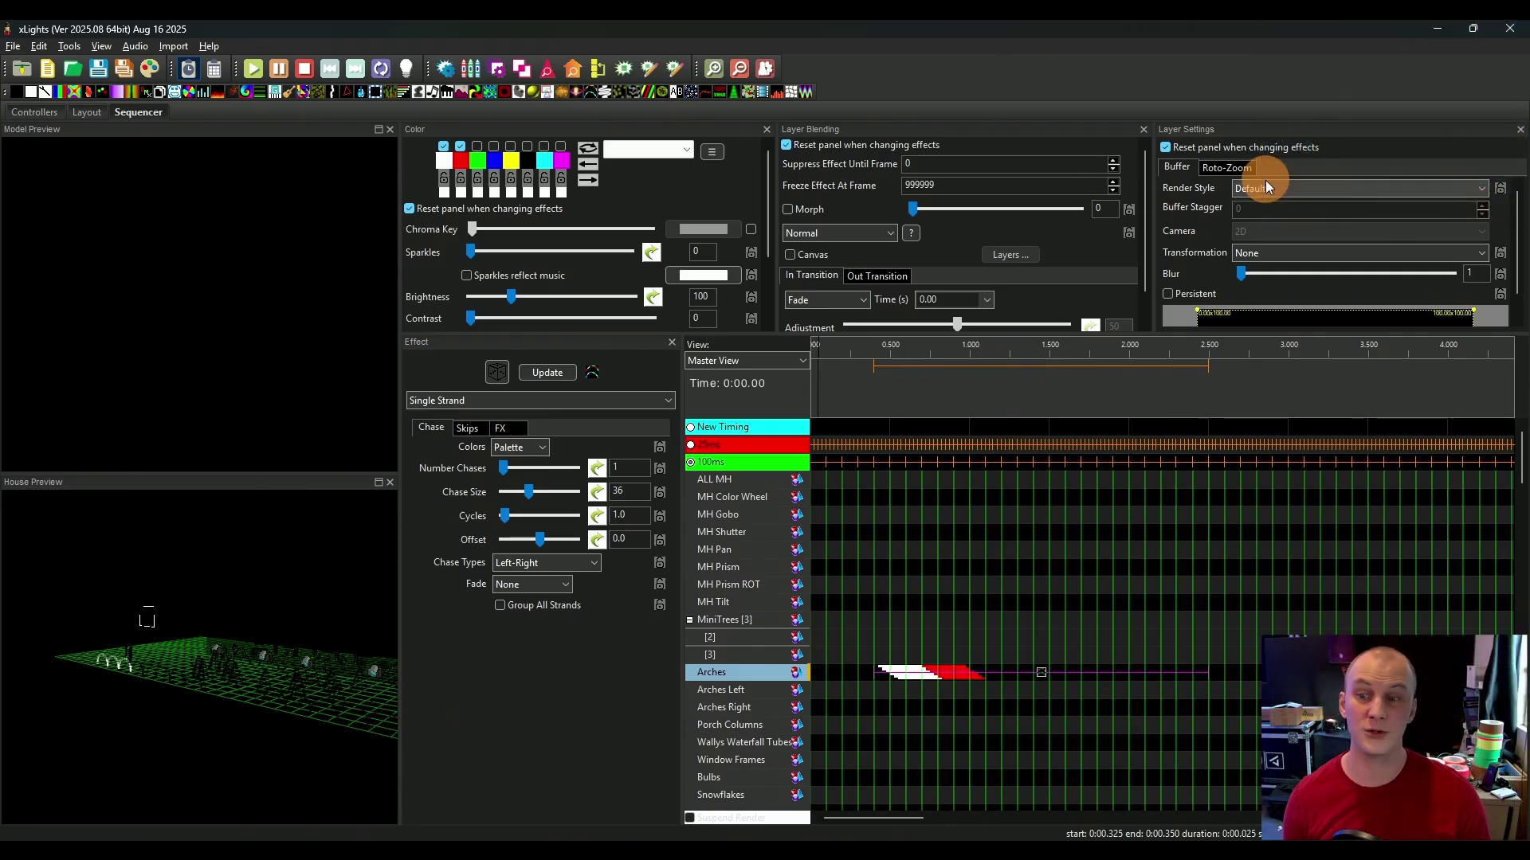
left_click(1265, 183)
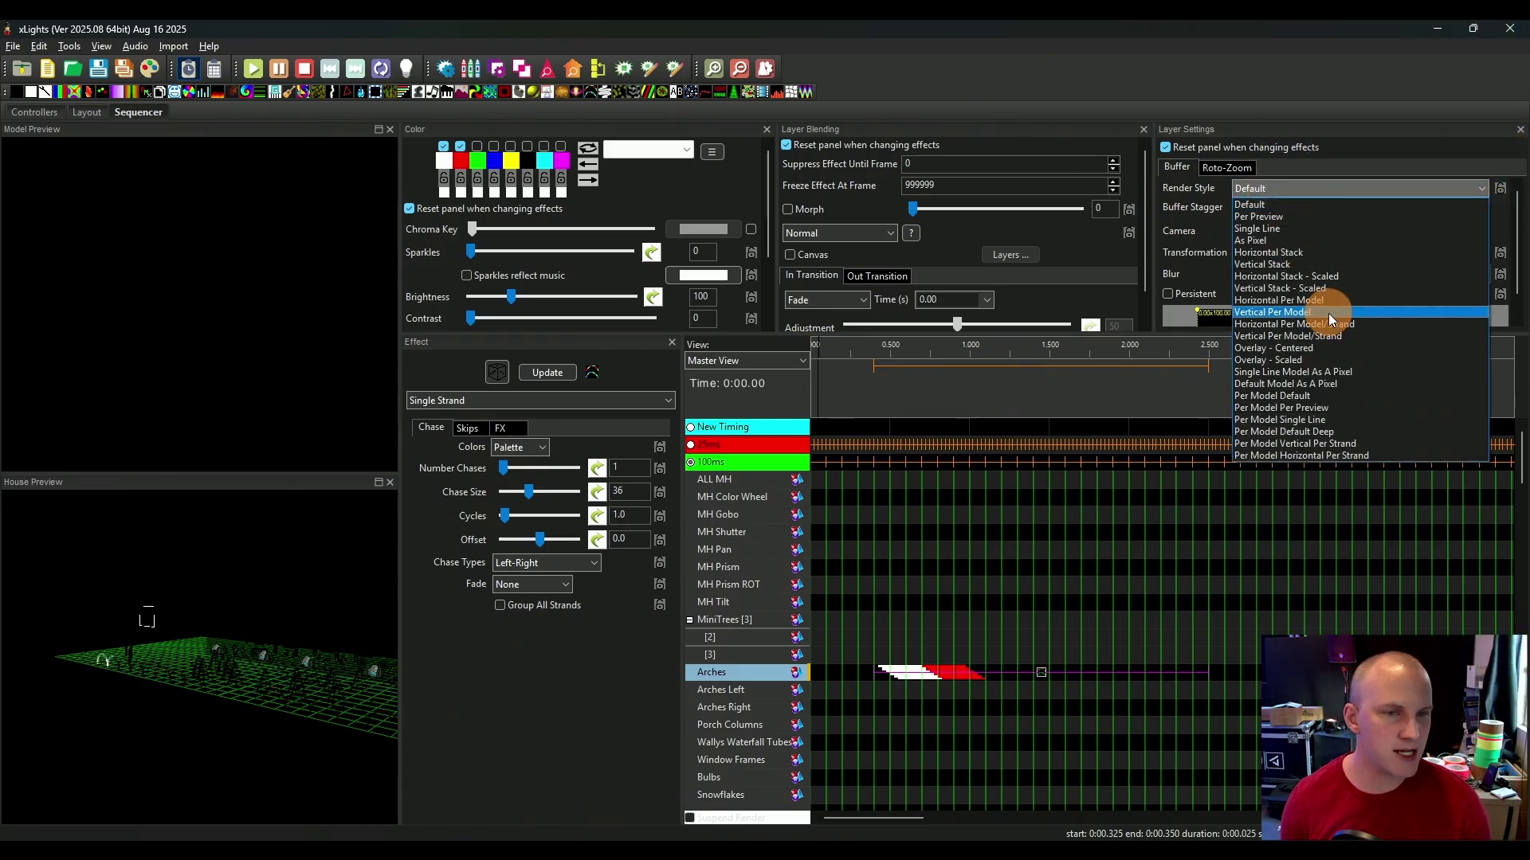
left_click(1346, 229)
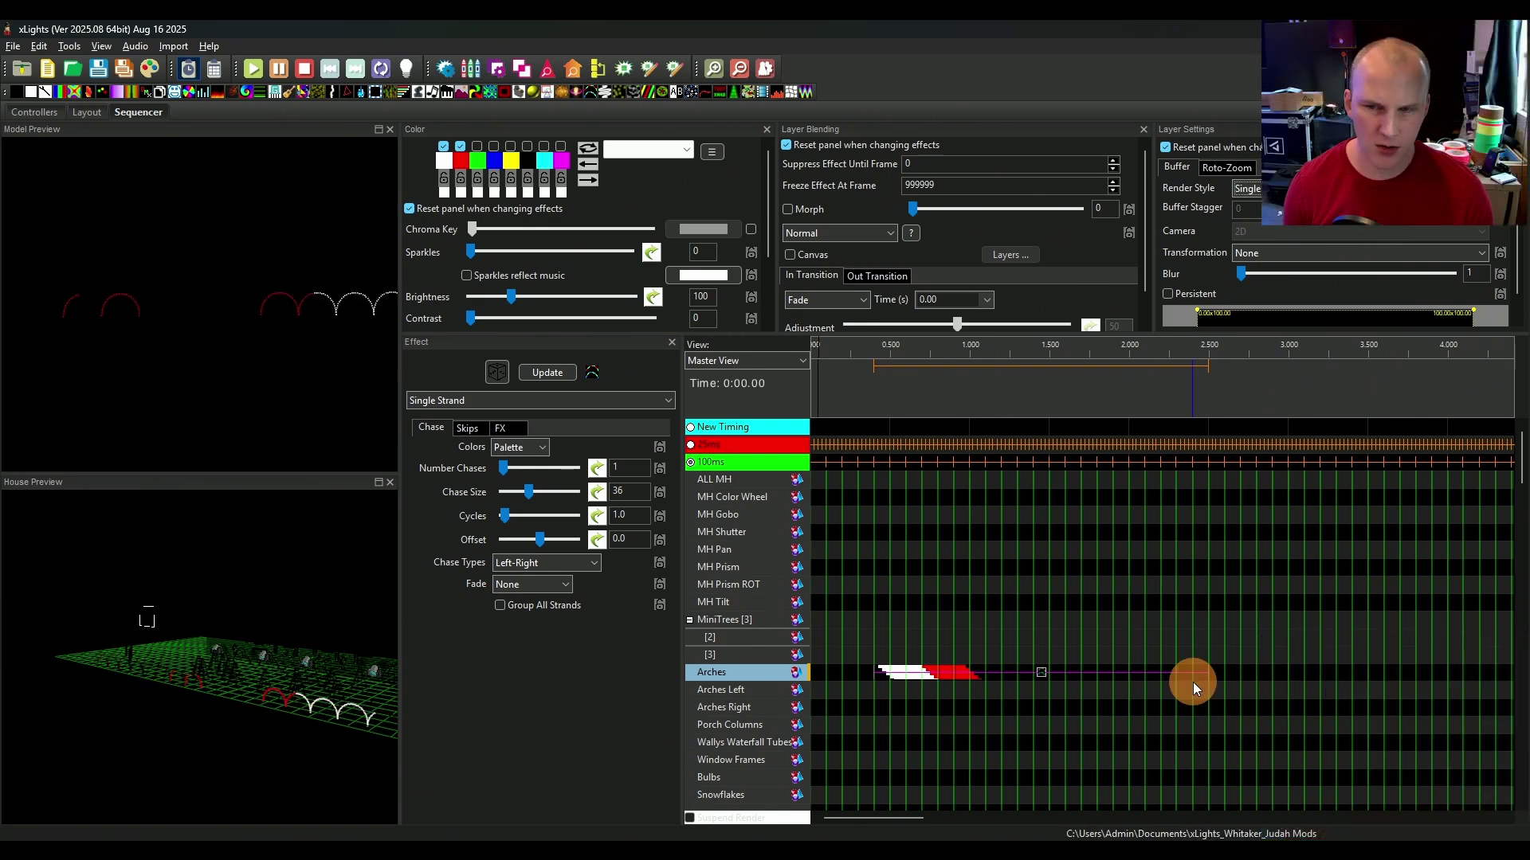
Step: Stretch the Arches Single Strand effect so it runs from 0.000 to 3.800 s
left_click_drag(1192, 682, 1417, 690)
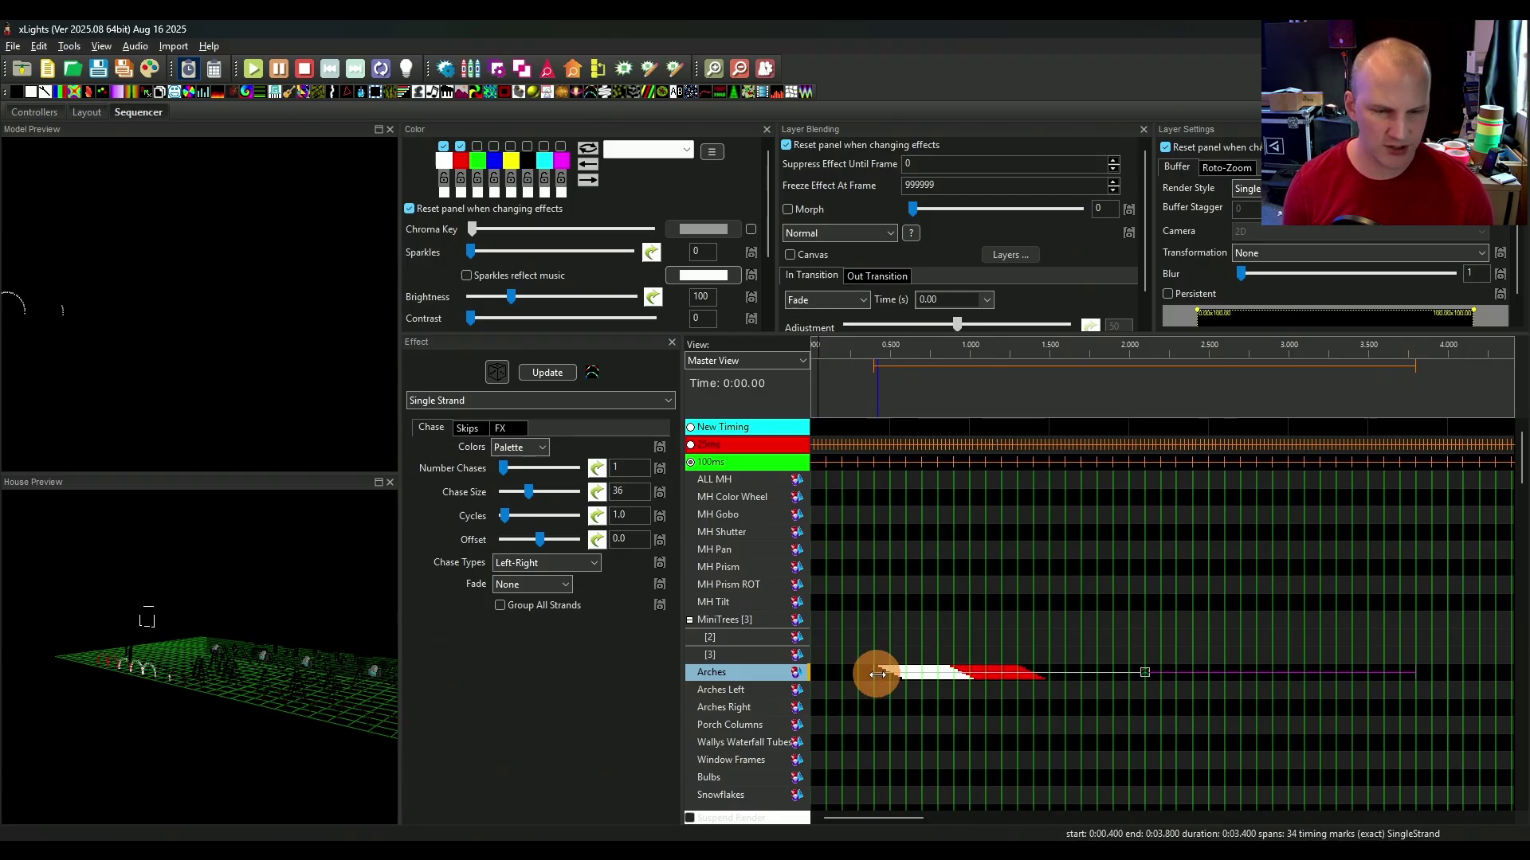
left_click_drag(874, 672, 746, 678)
left_click(1110, 672)
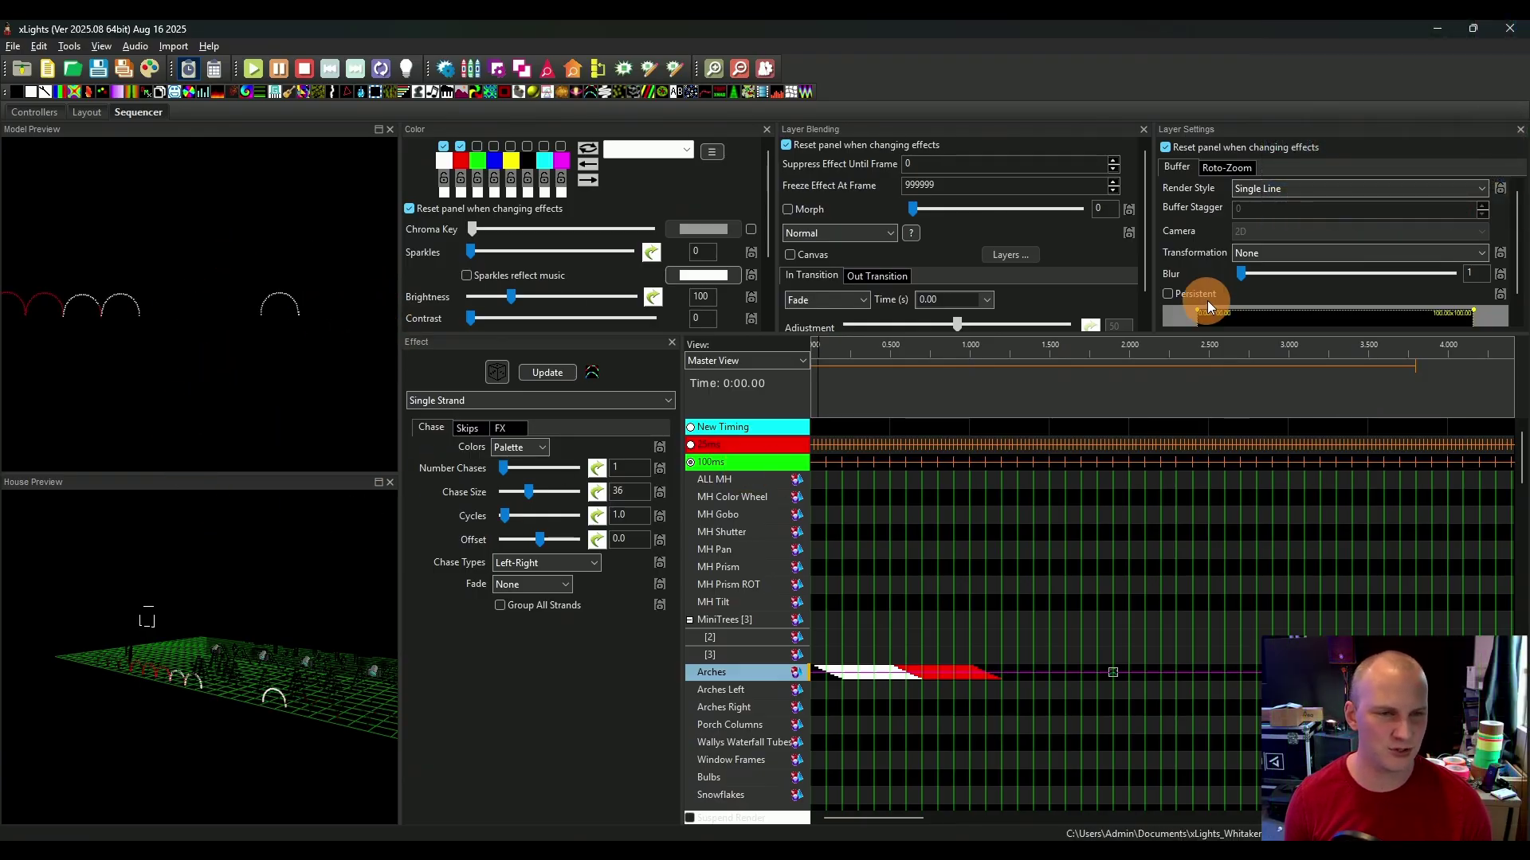
Step: Try the Per Model Single Line and As Pixel render styles on the Arches effect and play the As Pixel version
left_click(1295, 188)
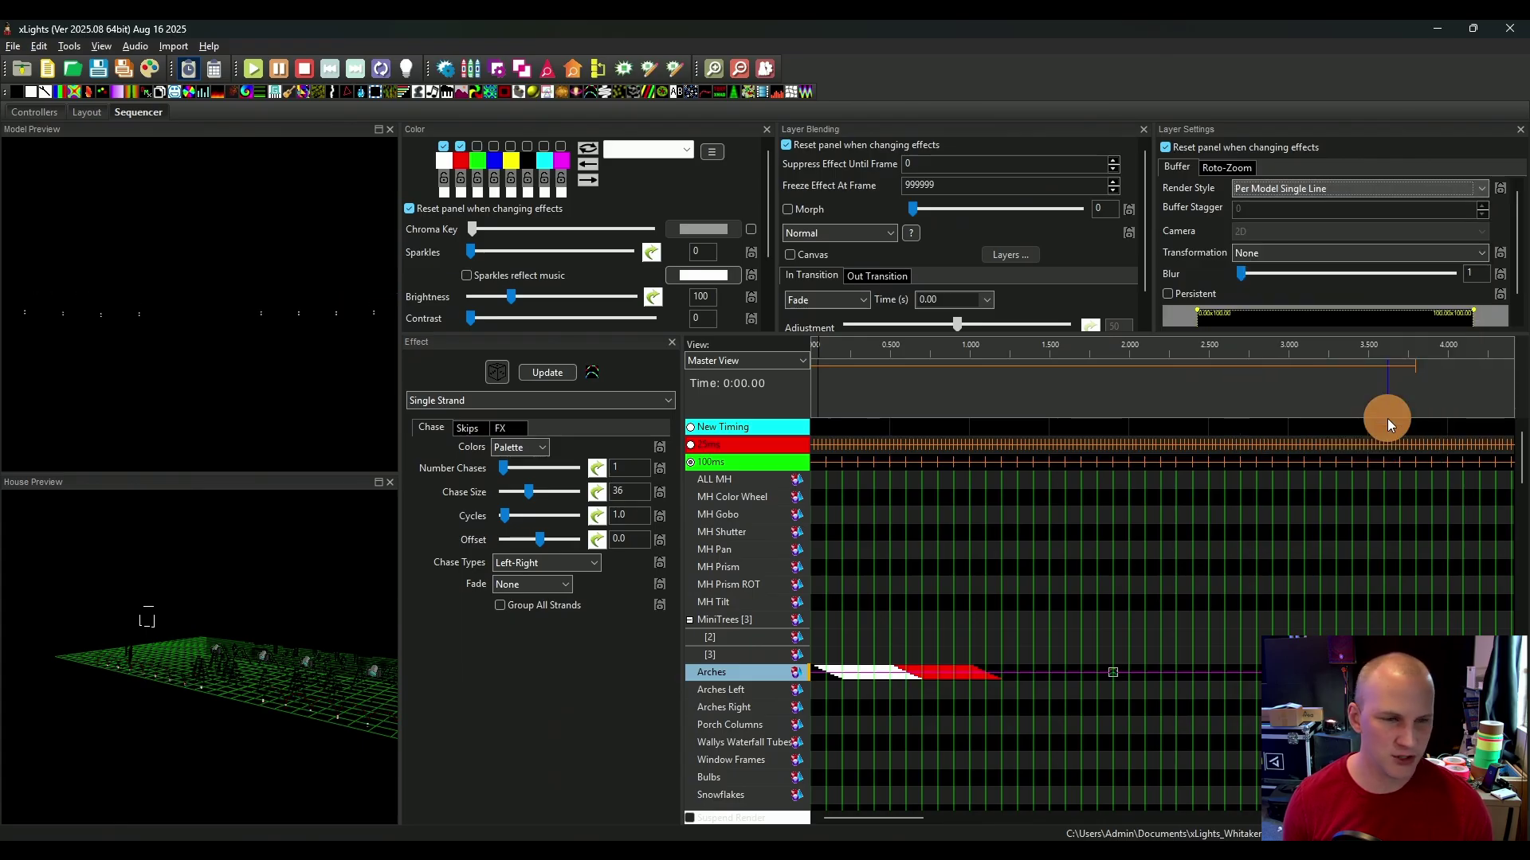
left_click(1387, 419)
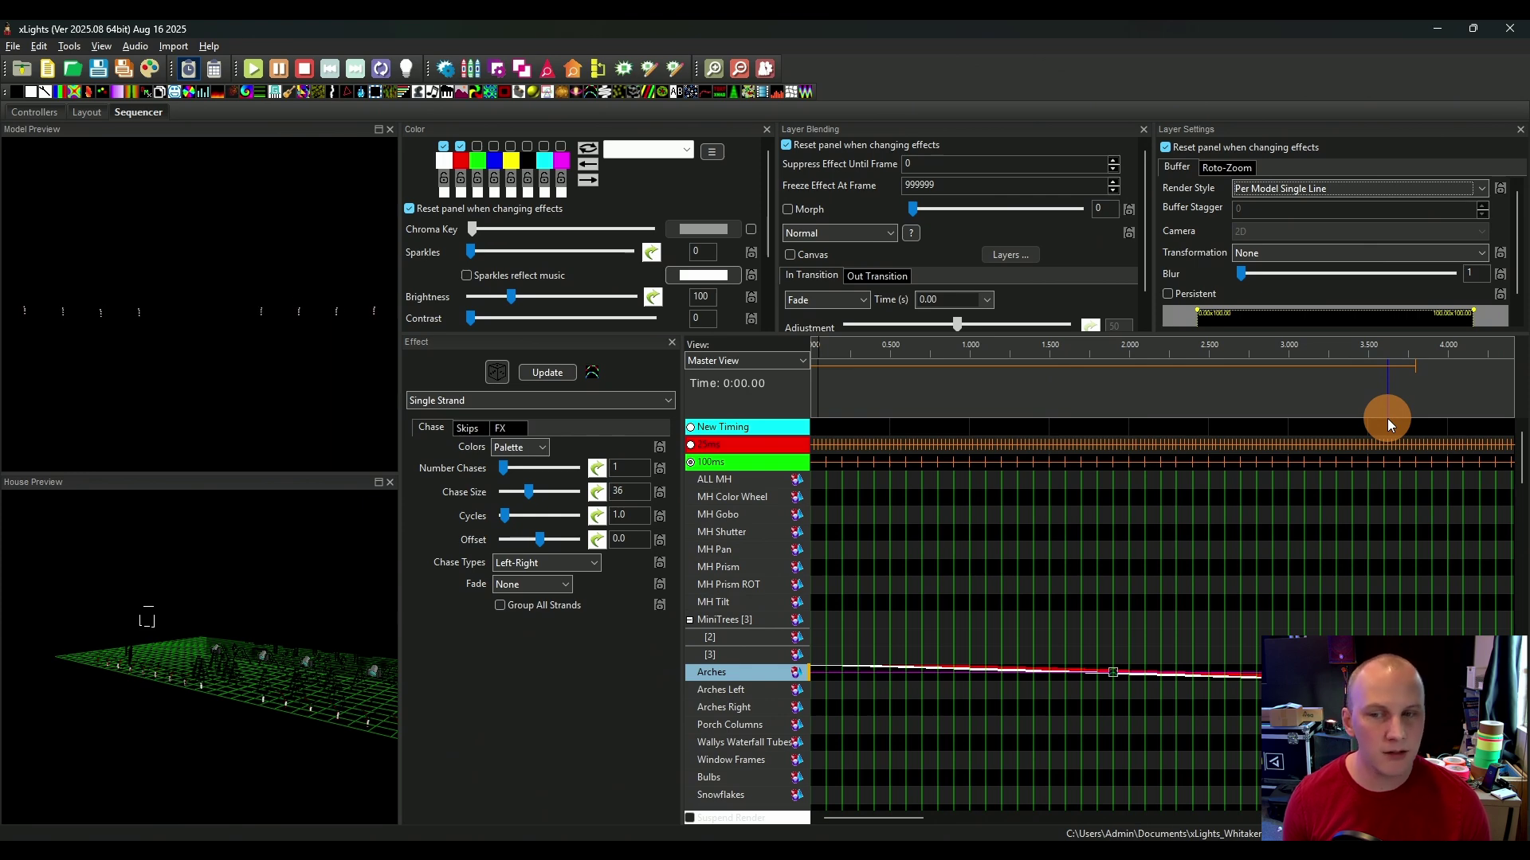
left_click(1332, 191)
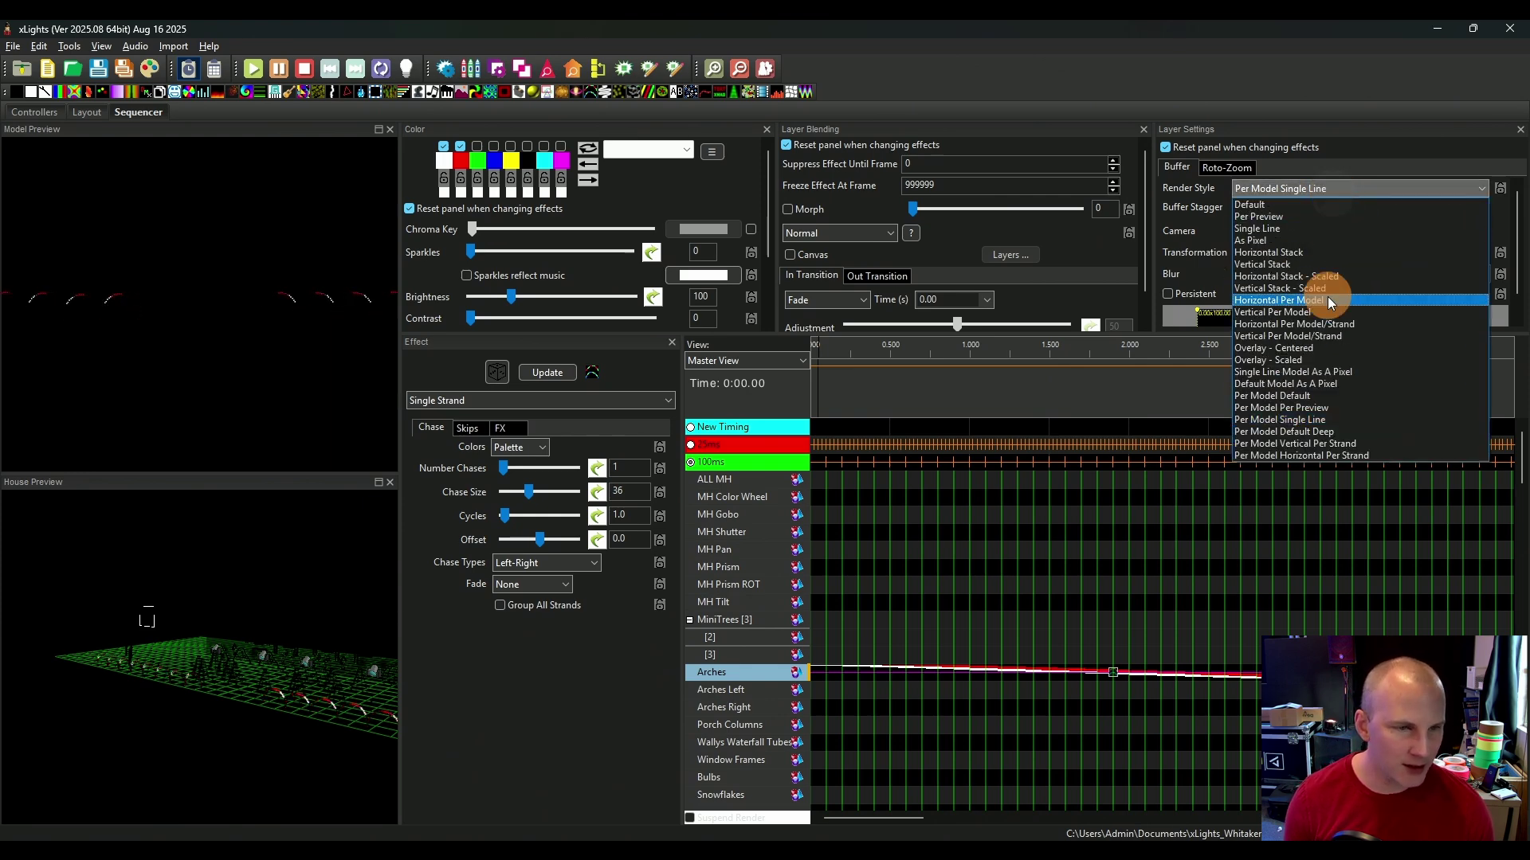
left_click(1345, 237)
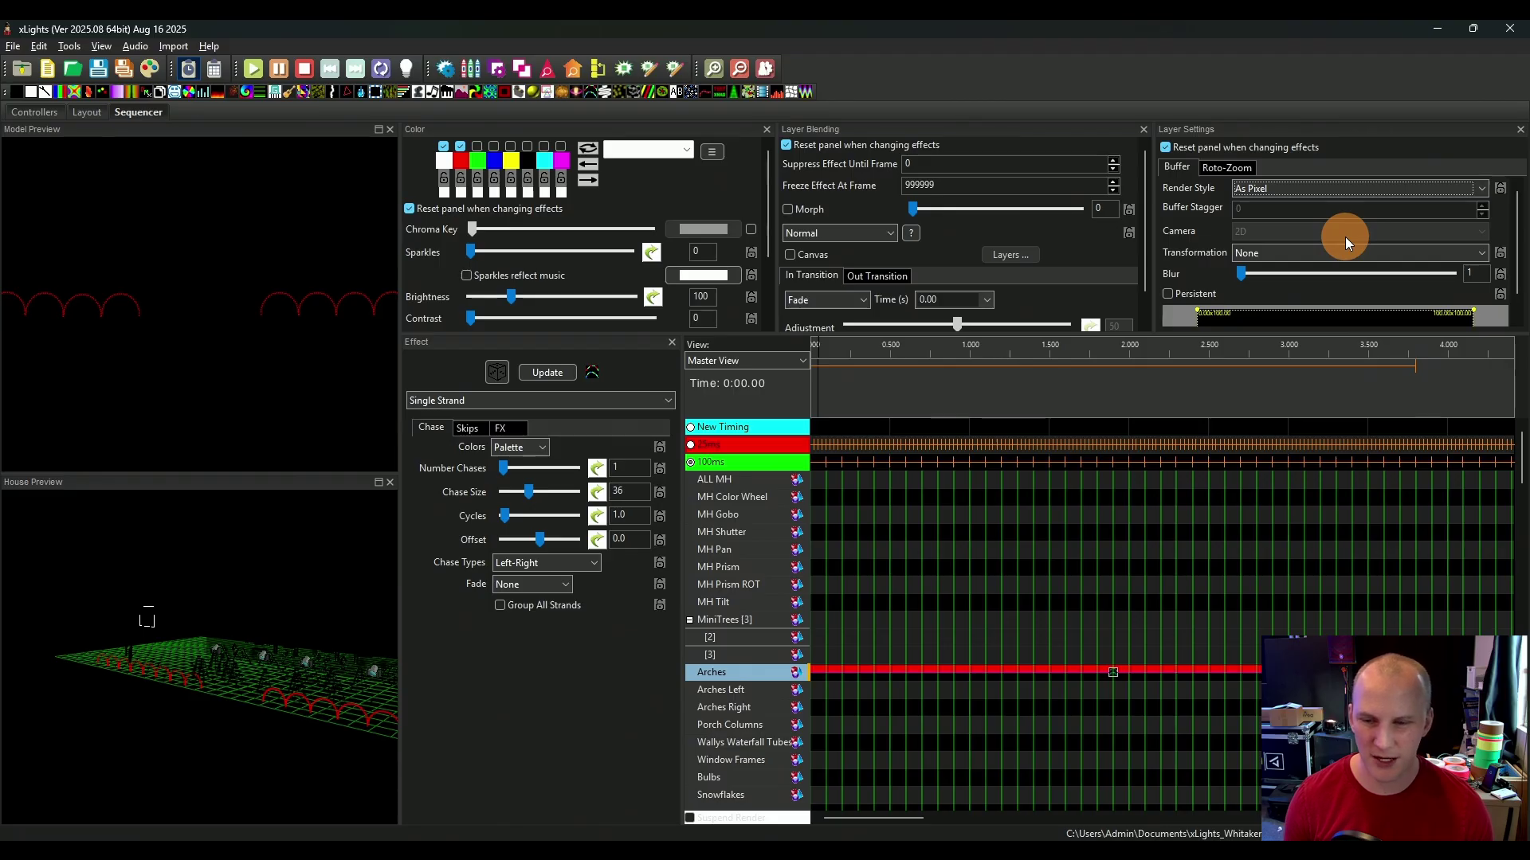
left_click(1115, 682)
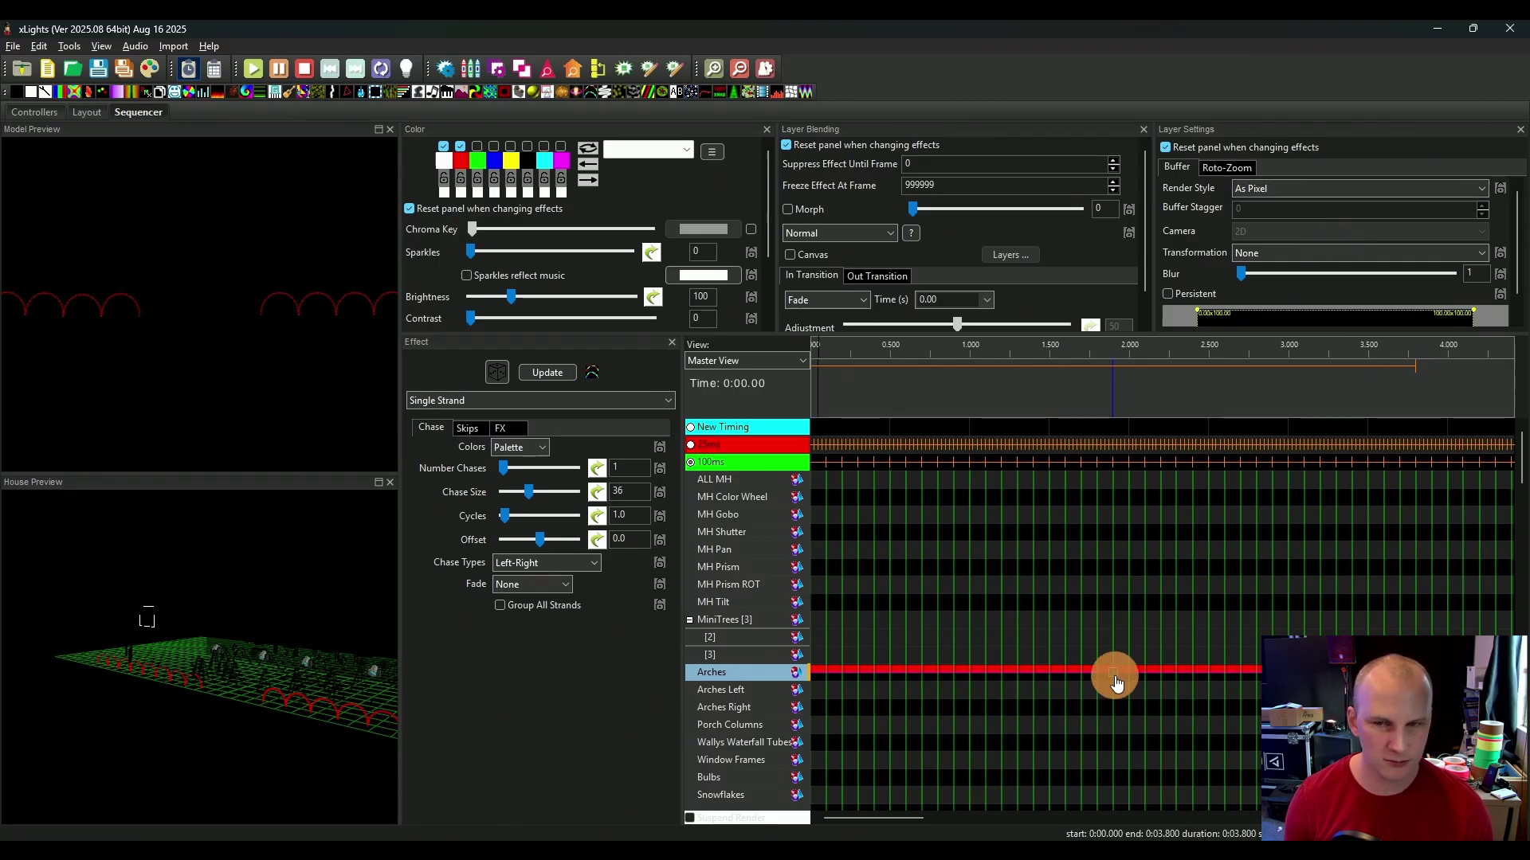
double_click(1115, 681)
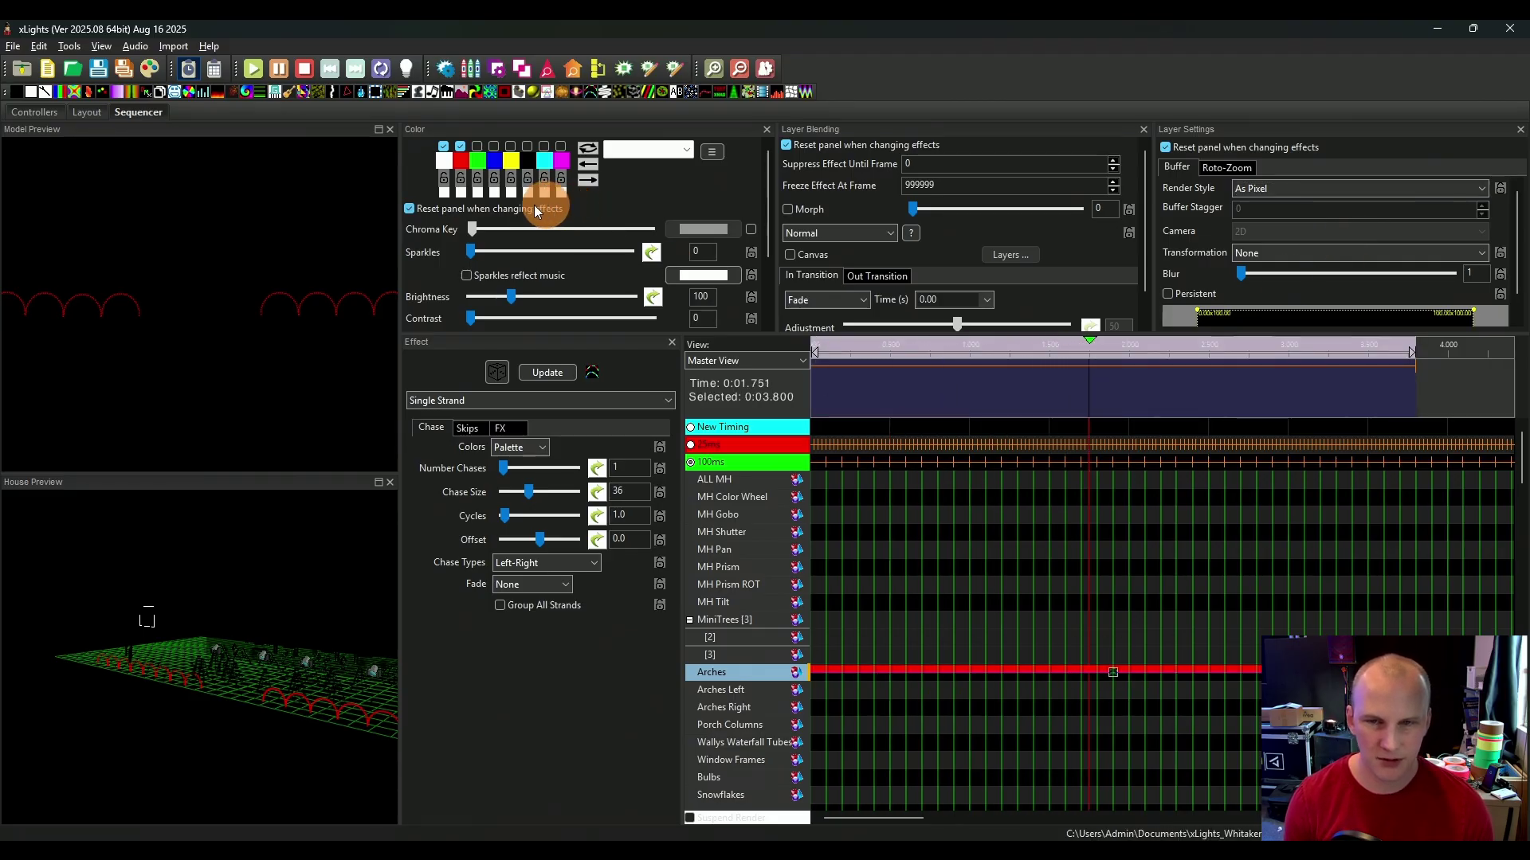
key("space")
Step: Compare the Per Preview and Per Model Default render styles on the Arches effect and leave it on Per Preview
left_click(1276, 188)
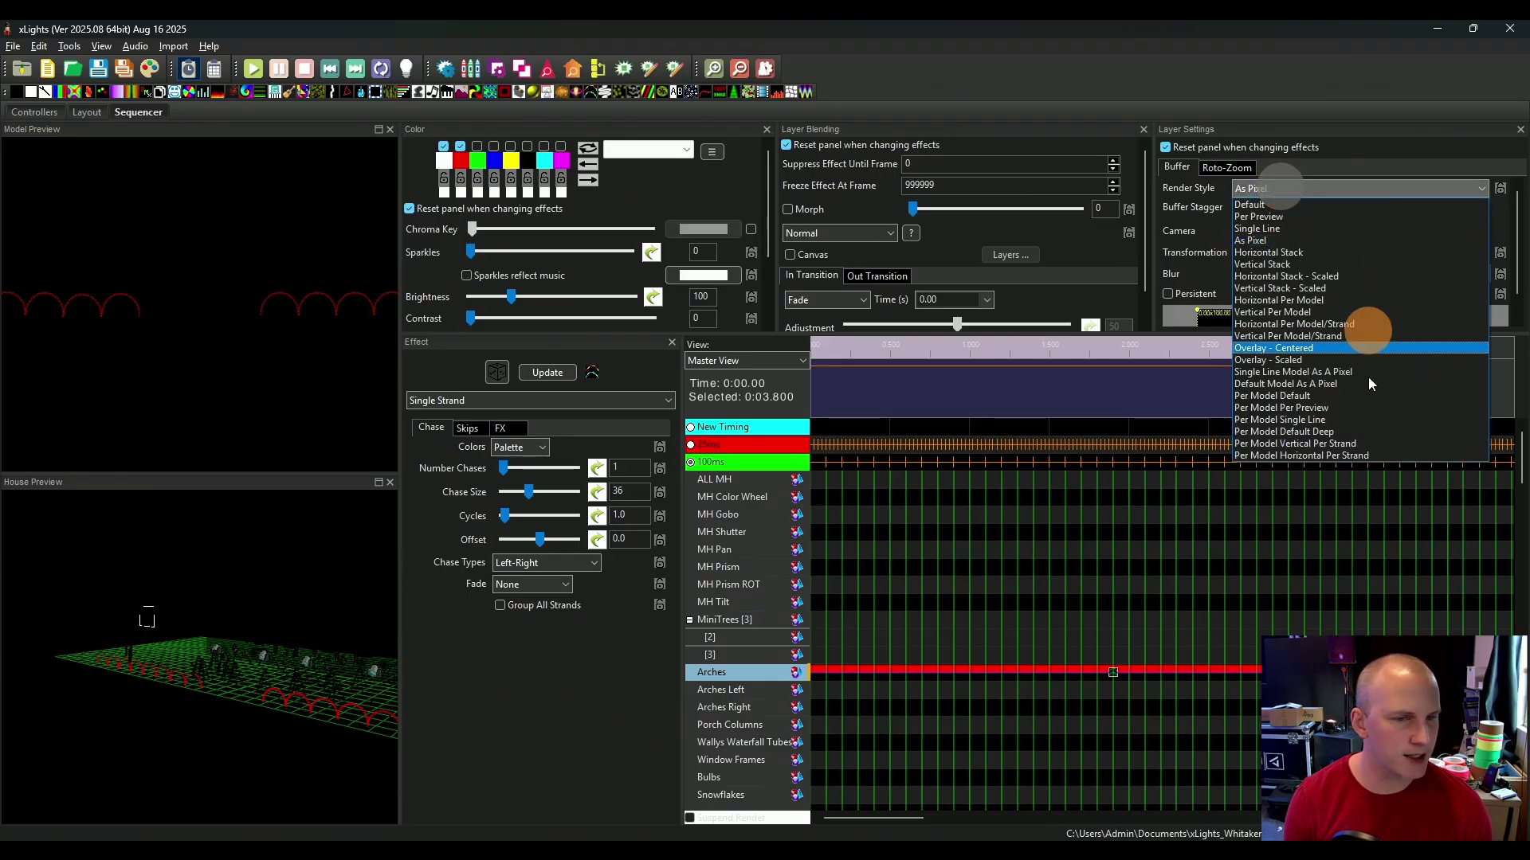
left_click(1313, 213)
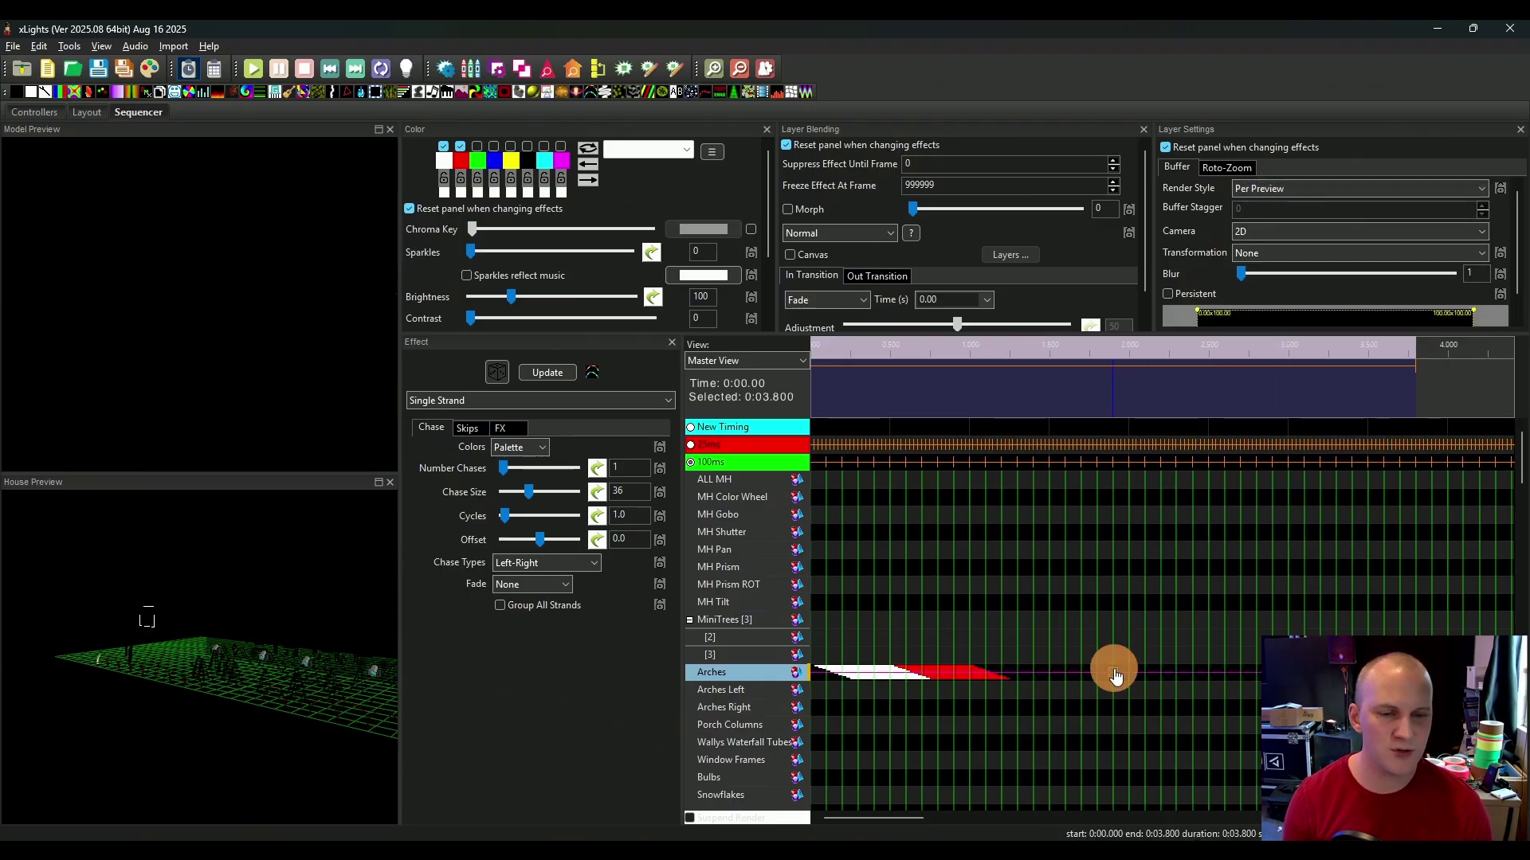
left_click(1306, 228)
left_click(1315, 189)
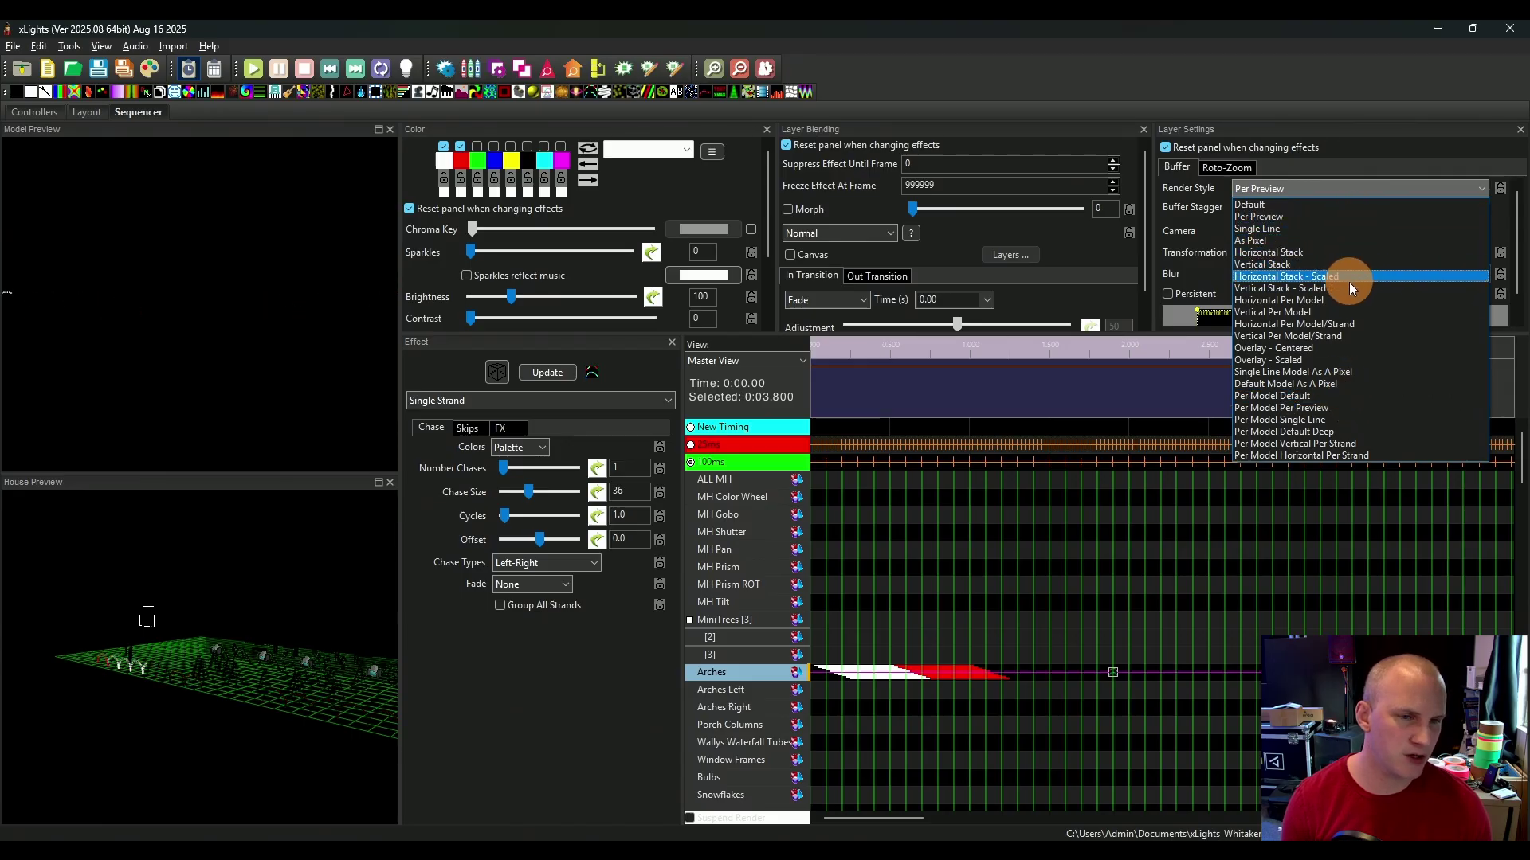
left_click(1347, 396)
left_click(1300, 187)
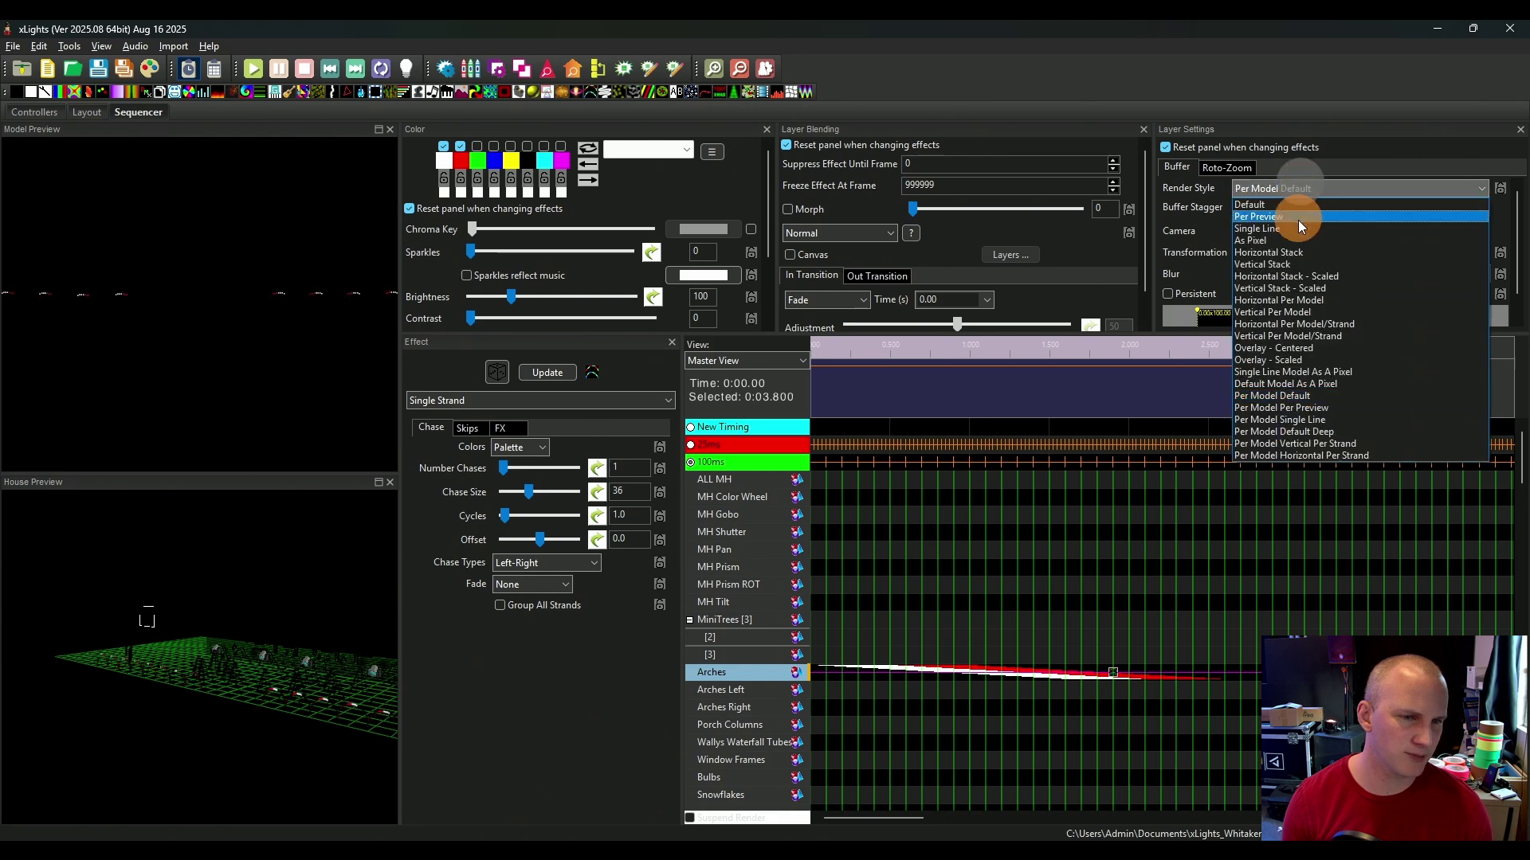
left_click(1297, 220)
Step: Try the Top and Left cameras for the Per Preview rendering of the Arches effect
left_click(1275, 232)
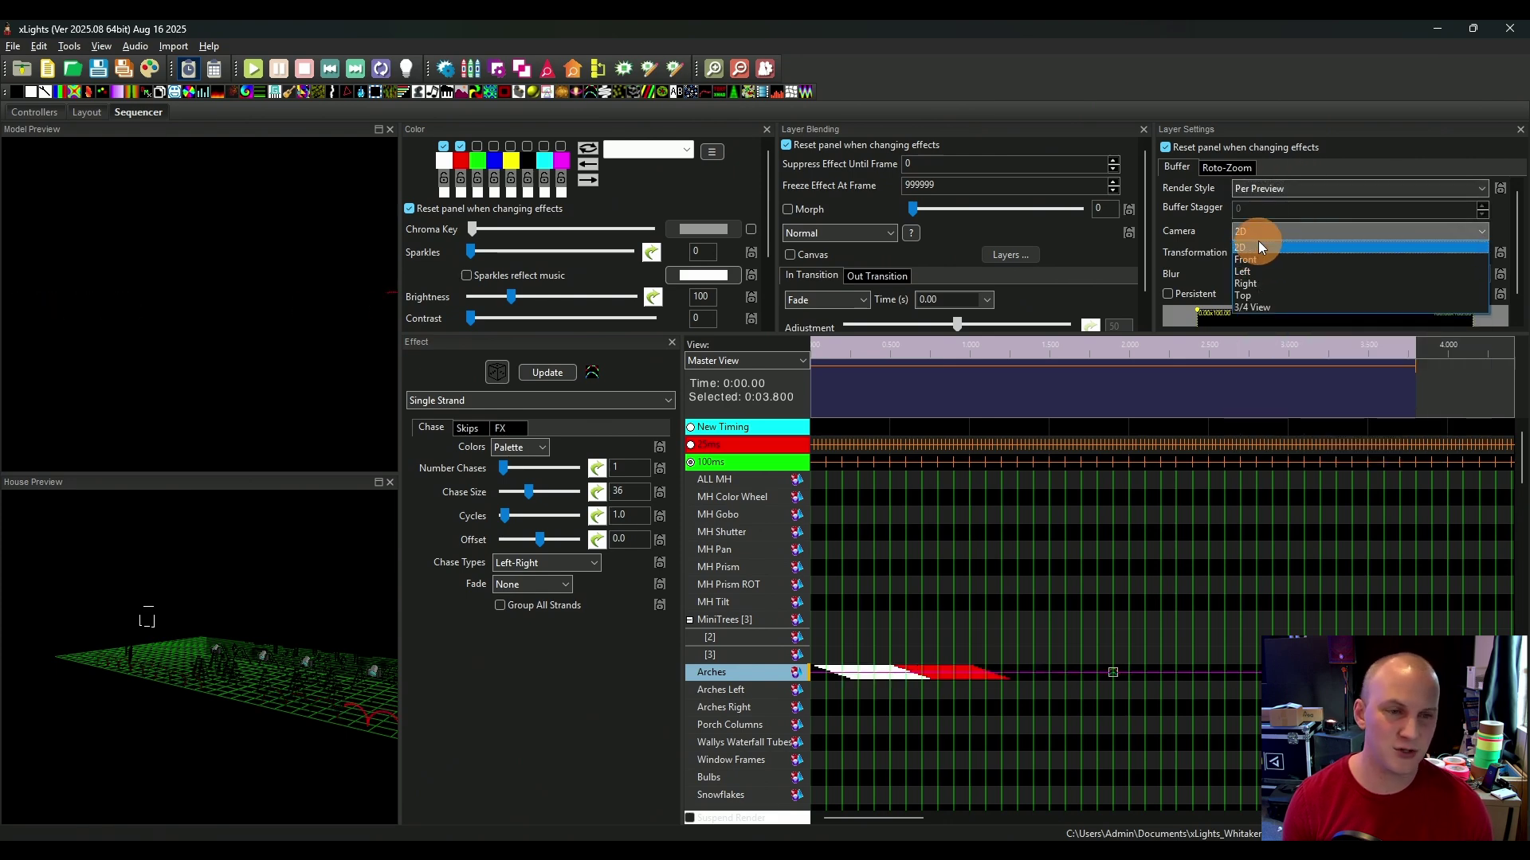
left_click(1262, 294)
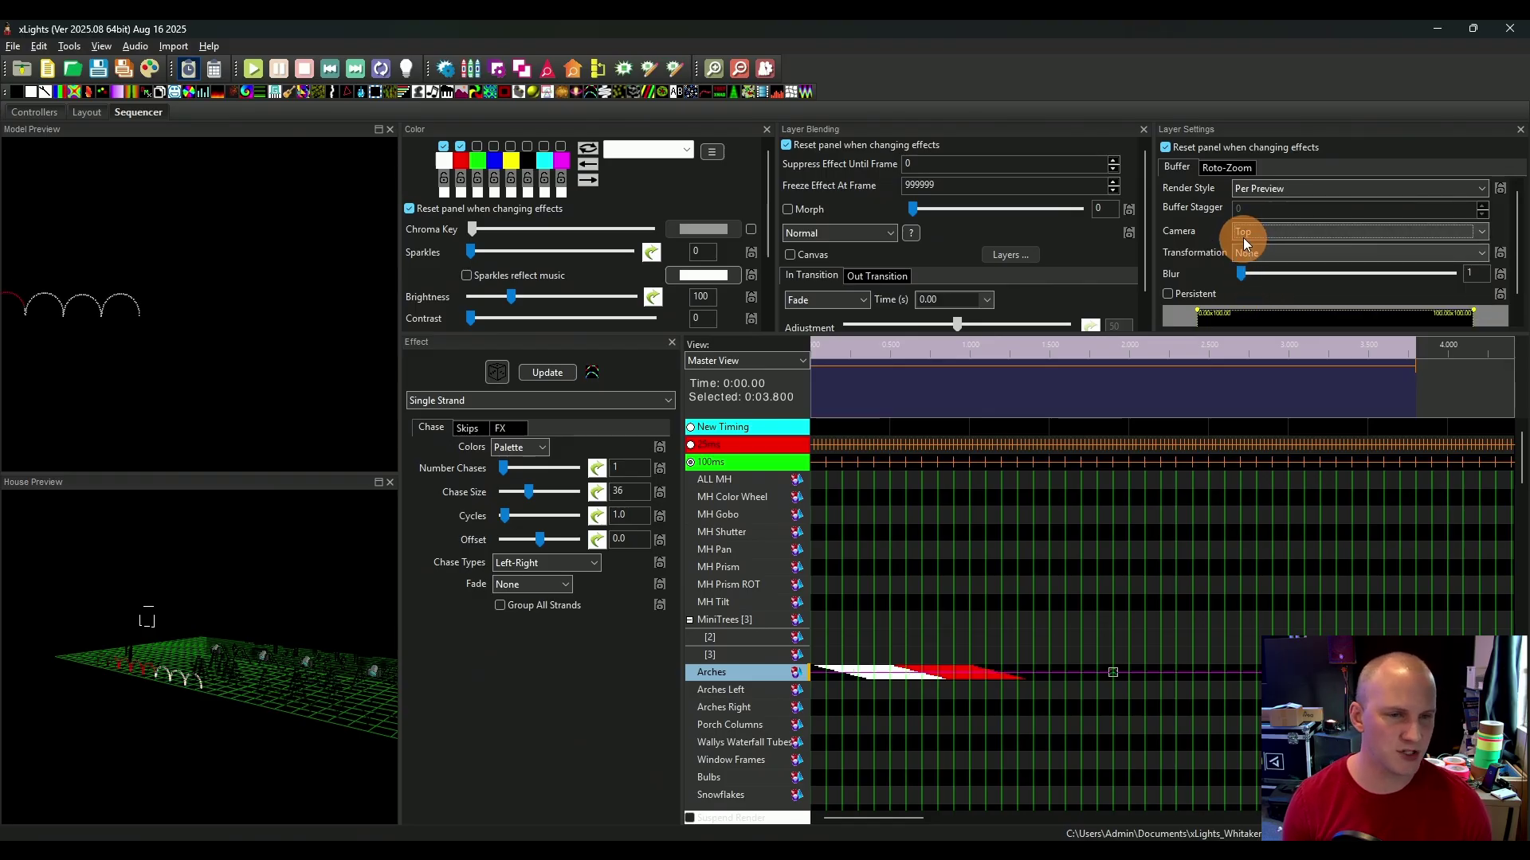
left_click(1244, 237)
left_click(1250, 270)
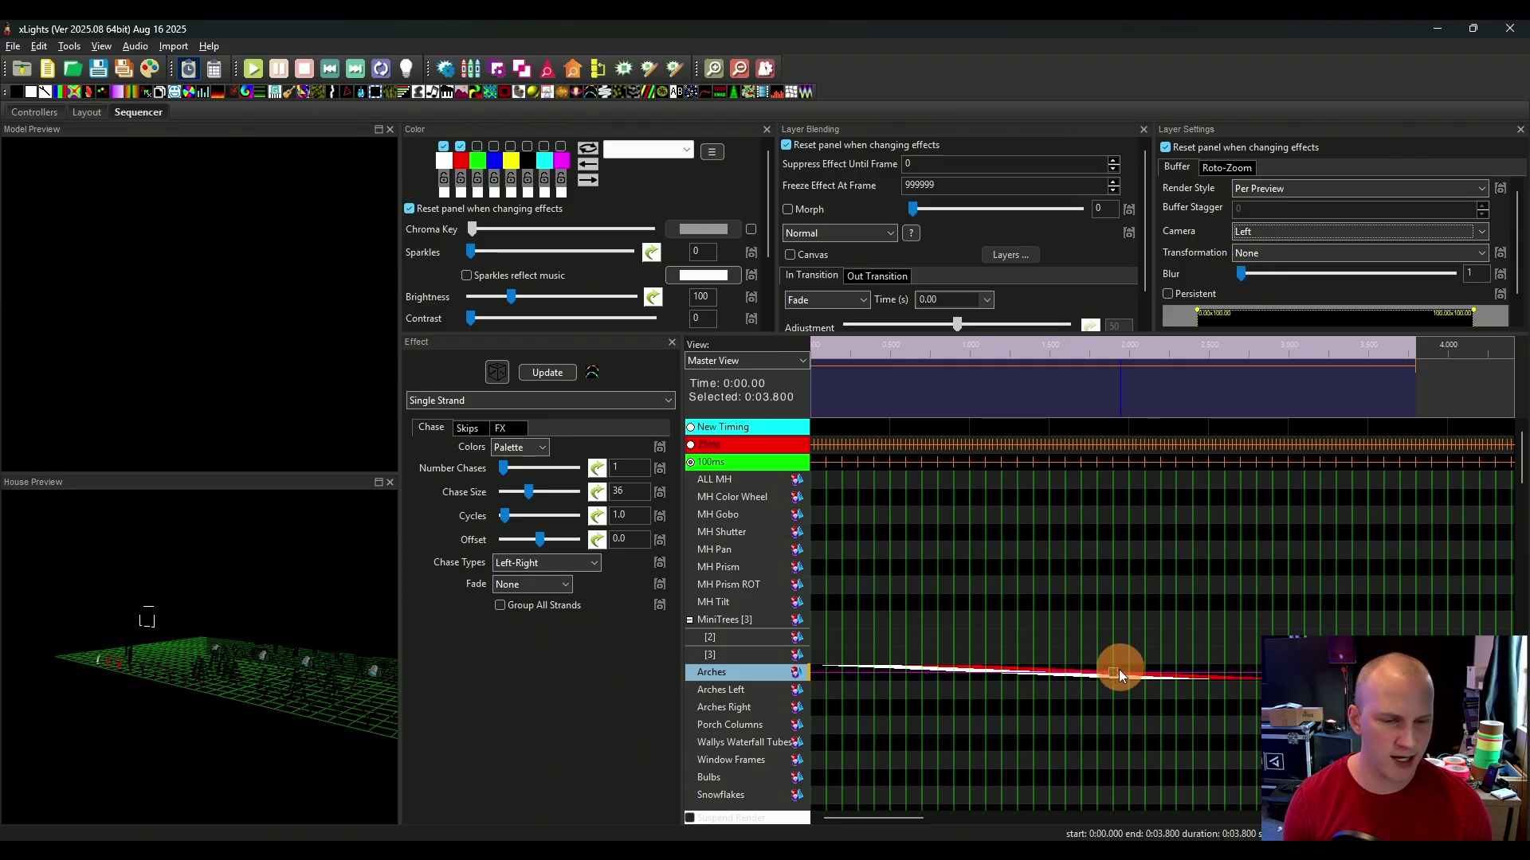
Step: Move the Single Strand effect up to the MiniTrees row and set its Per Preview camera to Top
key("Up")
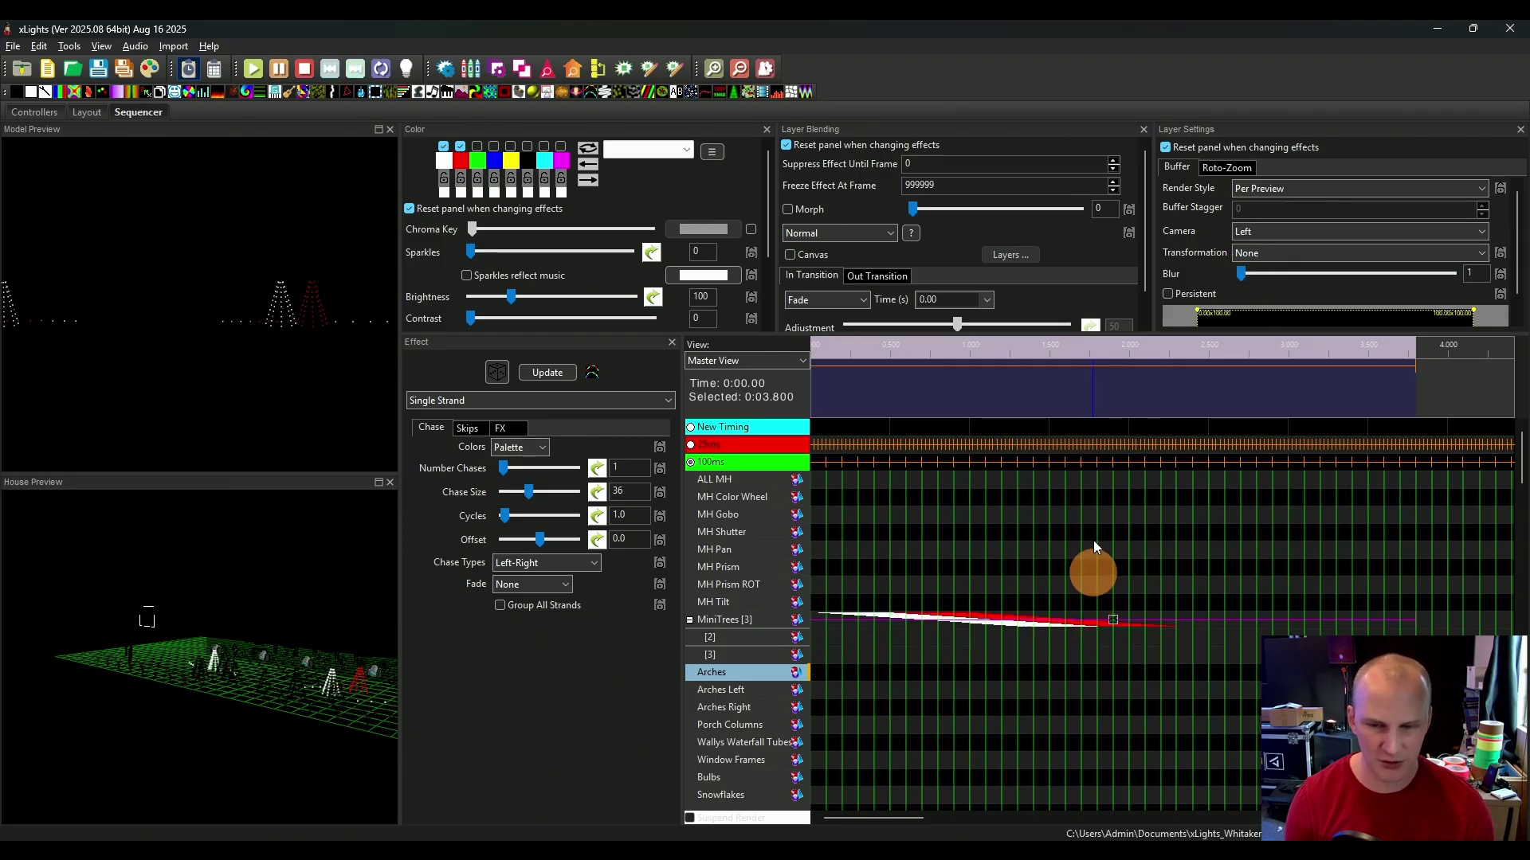
left_click(1254, 193)
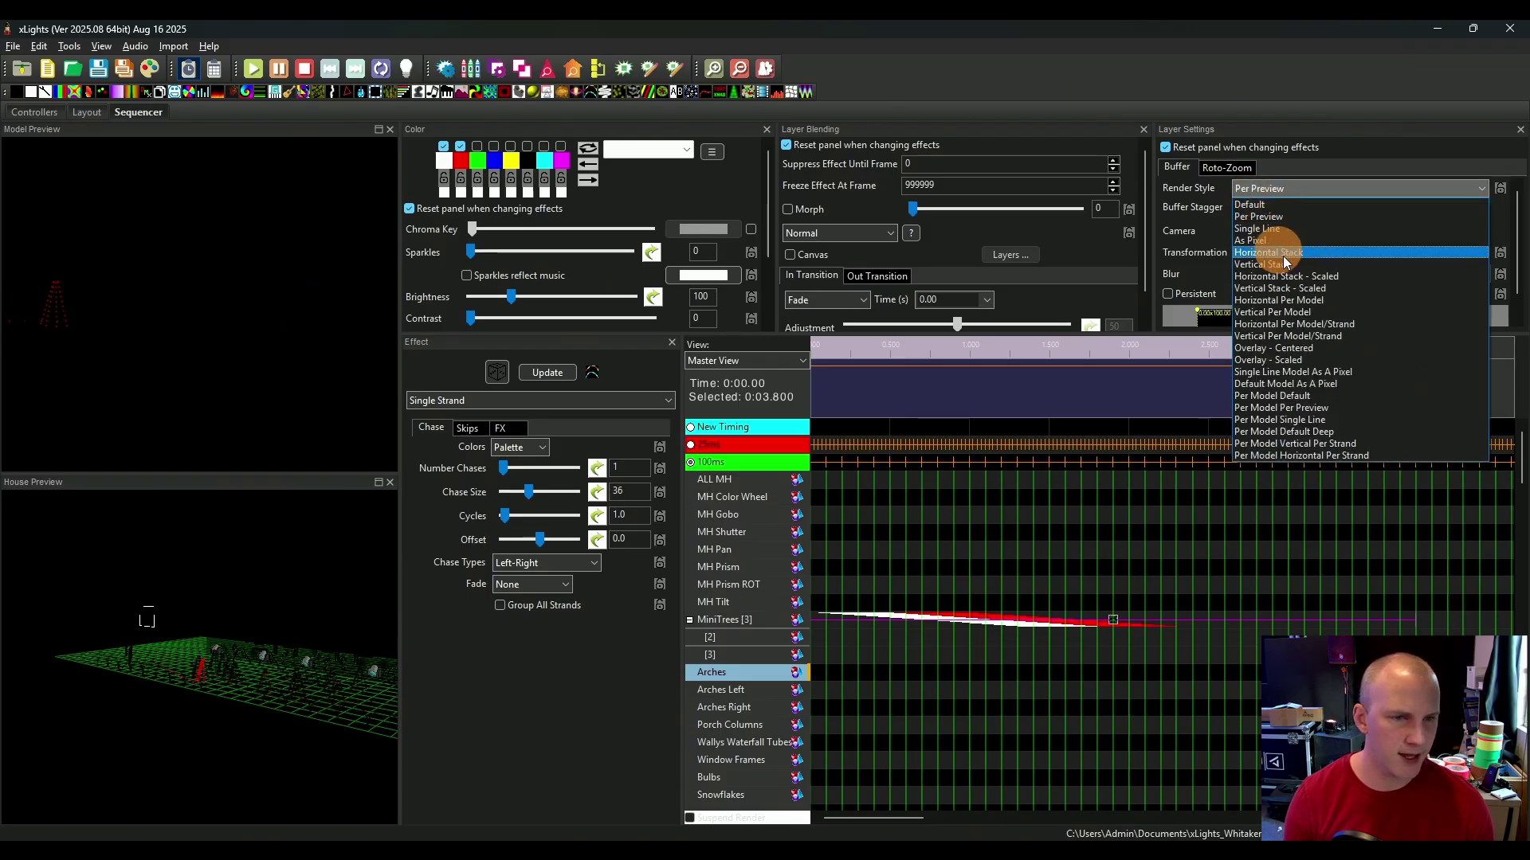
left_click(1270, 186)
left_click(1268, 215)
left_click(1273, 231)
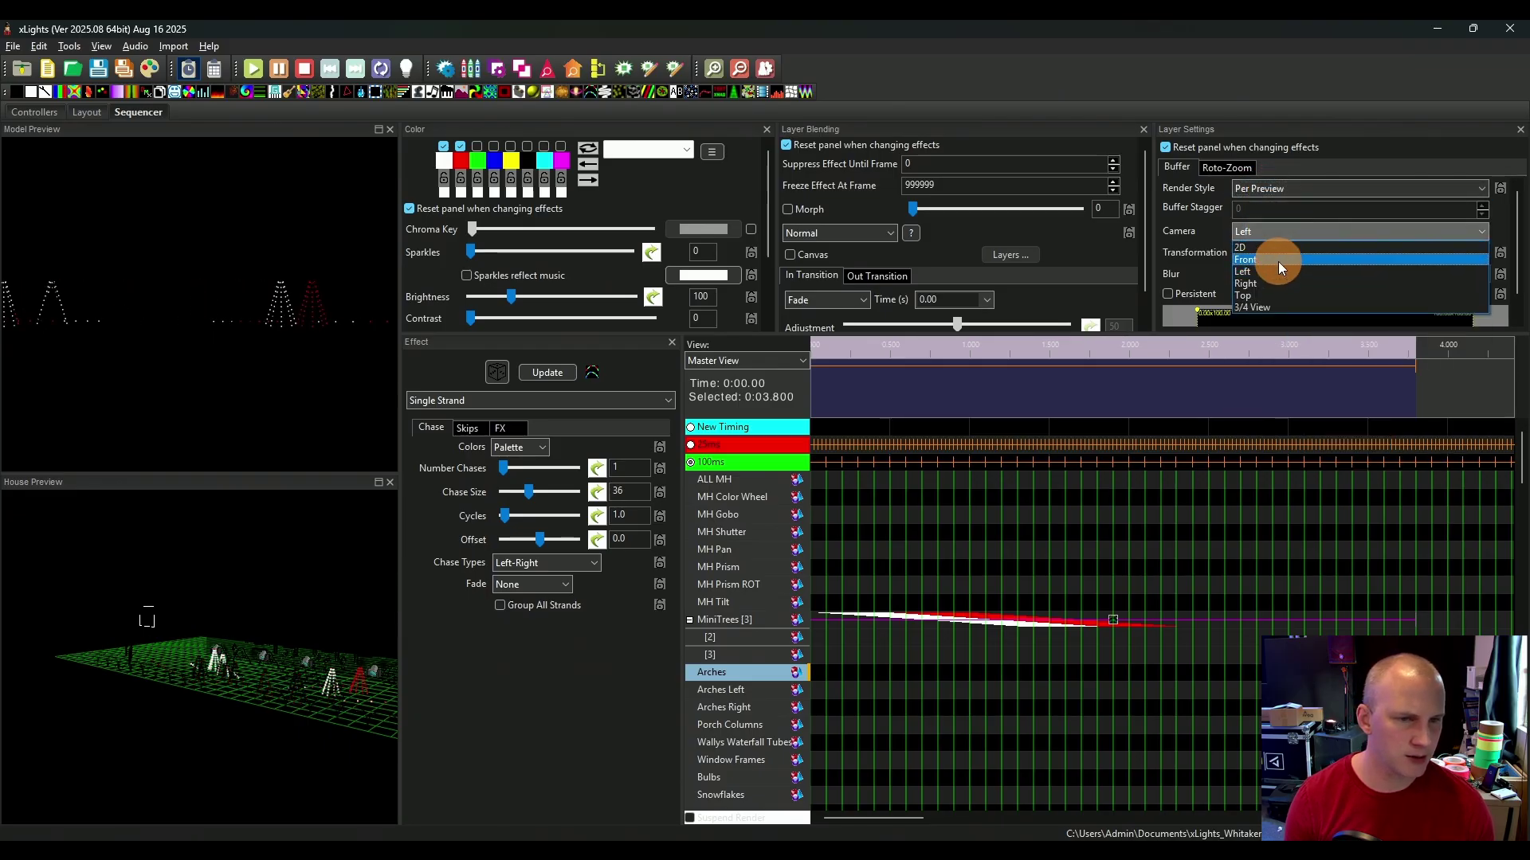
left_click(1278, 295)
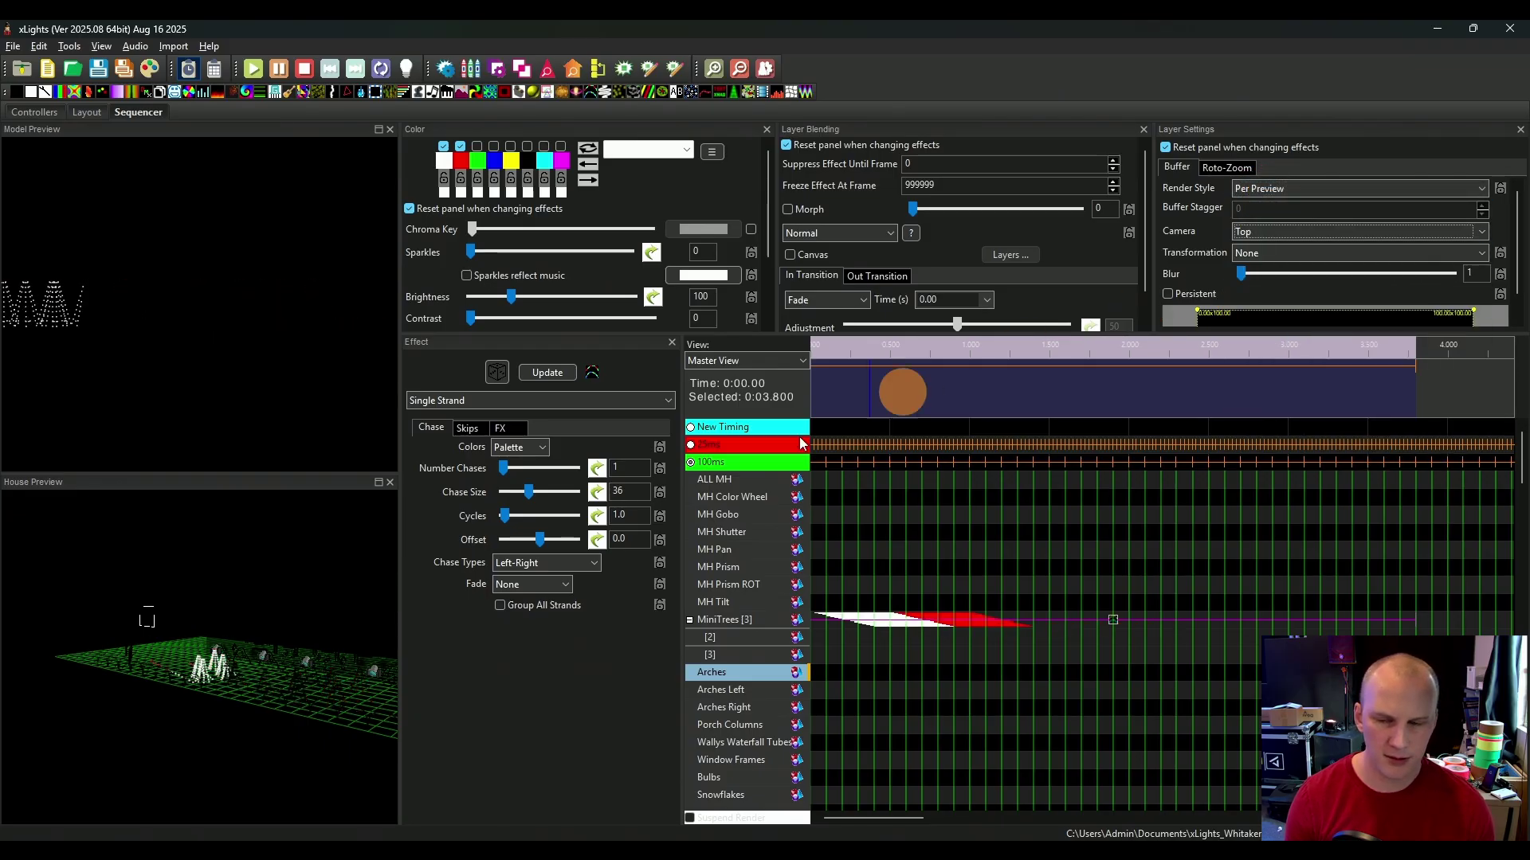